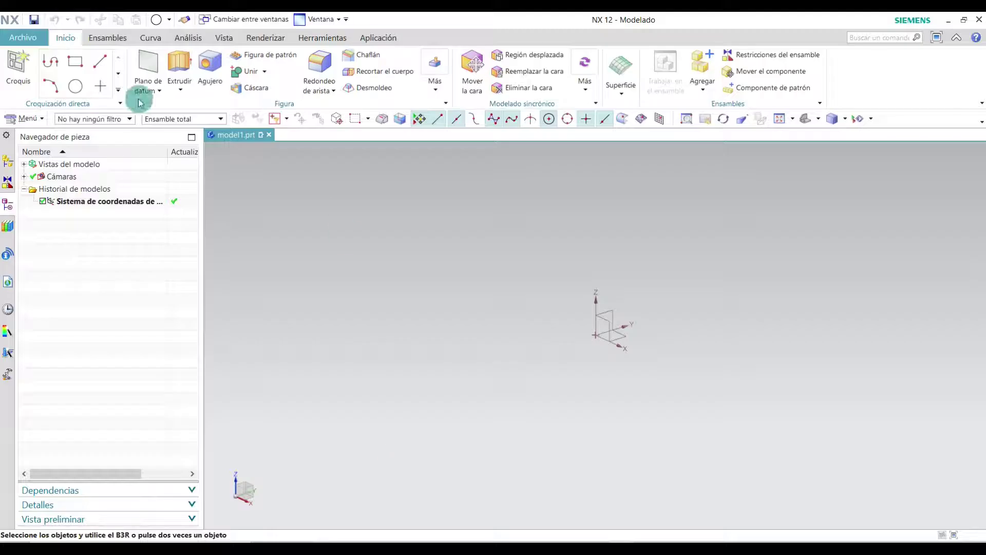
- Start a sketch on the XY plane and draw a circle about 125 mm in diameter centred on the origin
{"action": "left_click", "coordinate": [18, 66]}
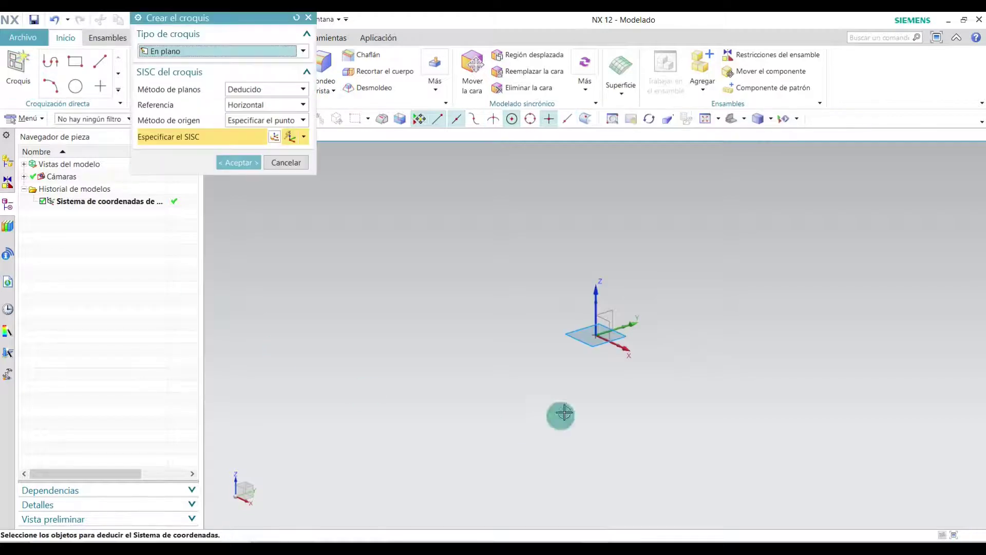
{"action": "left_click", "coordinate": [621, 338]}
{"action": "left_click", "coordinate": [237, 159]}
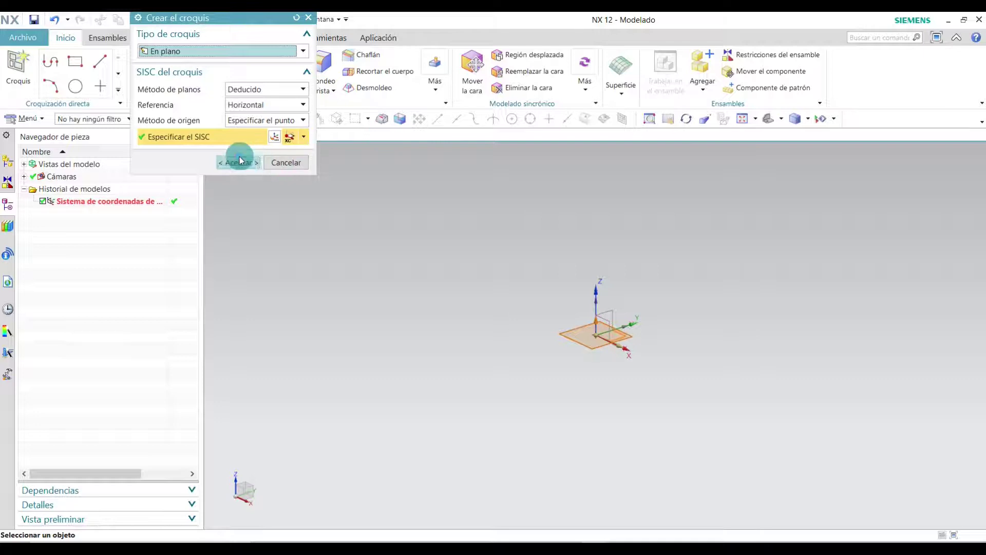
{"action": "left_click", "coordinate": [186, 62]}
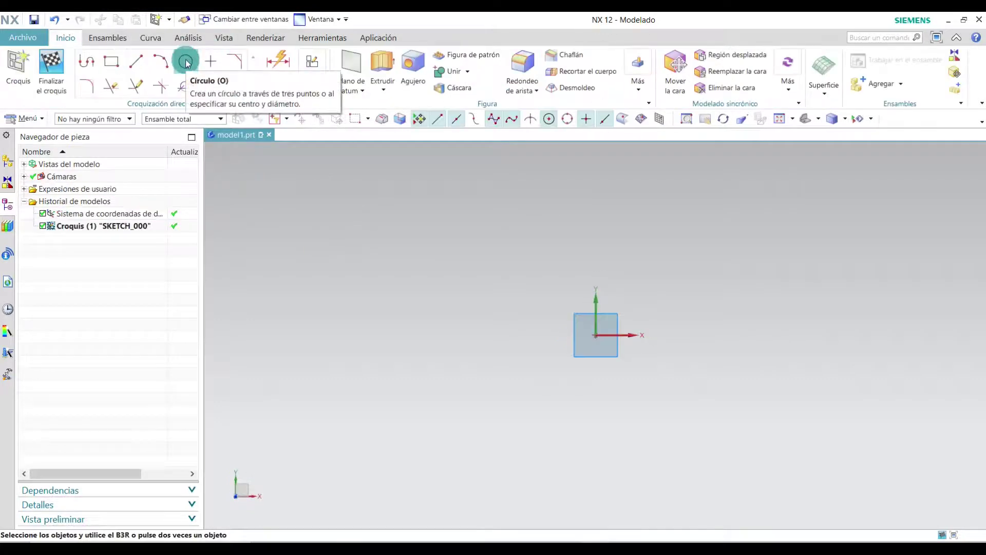
{"action": "left_click", "coordinate": [597, 336]}
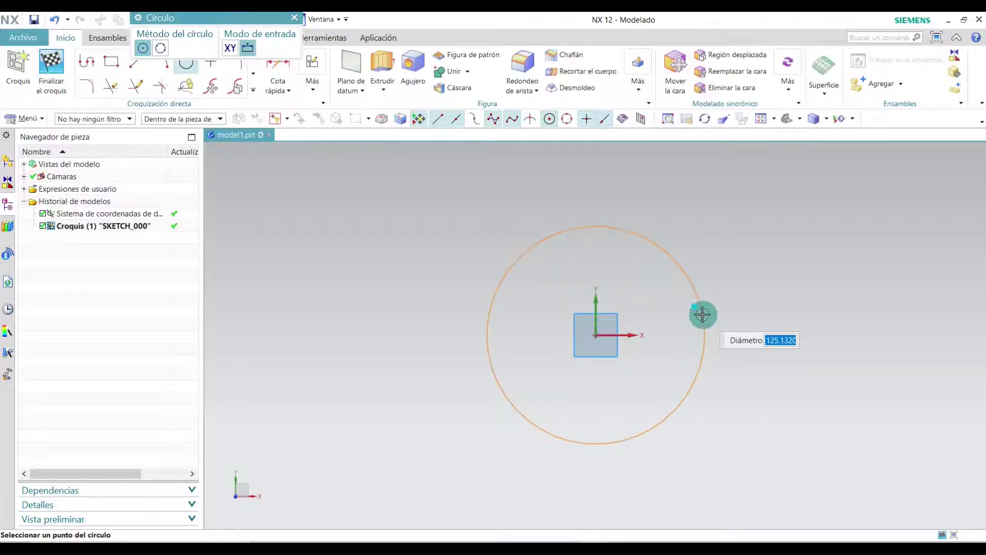
{"action": "left_click", "coordinate": [703, 315]}
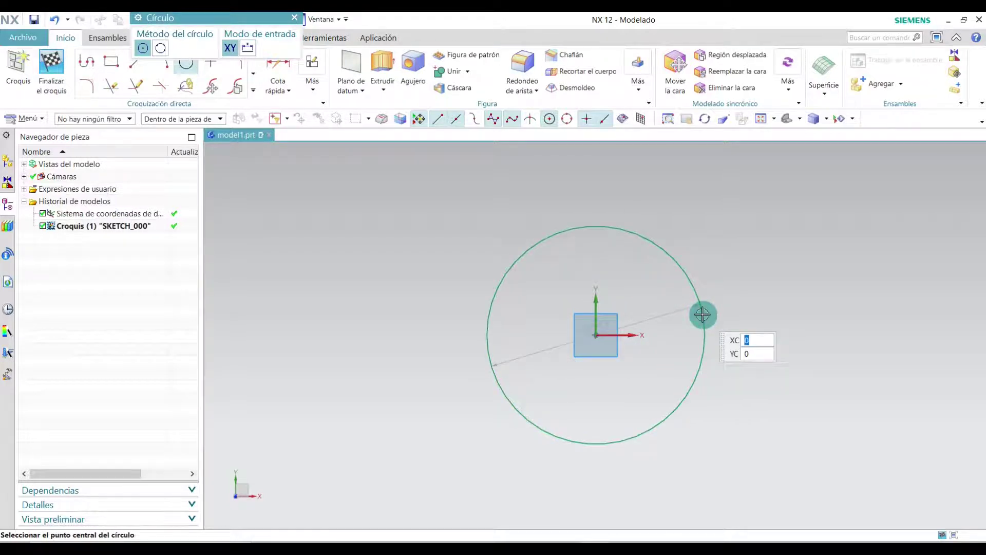
{"action": "key", "text": "Escape"}
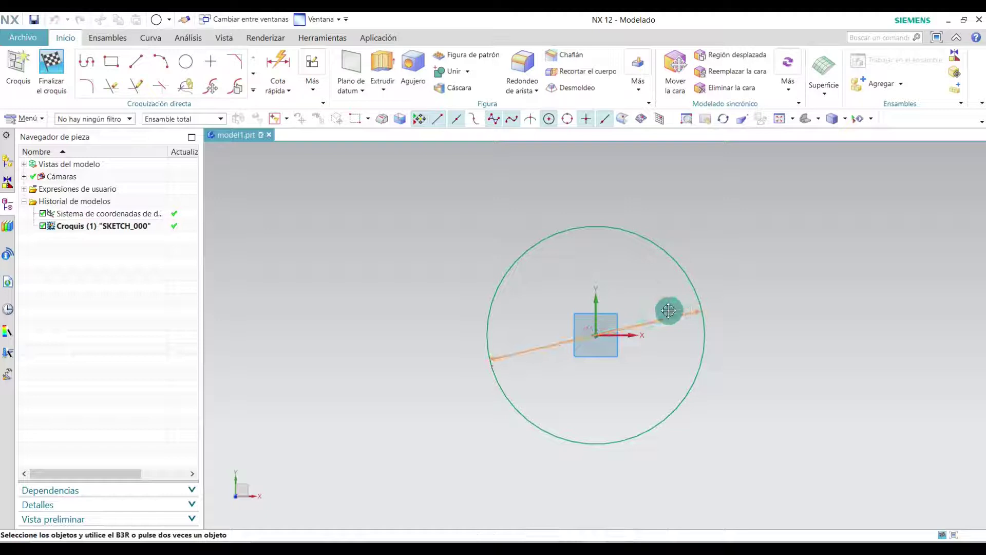
- Set the circle's diameter to 70 mm and finish the sketch
{"action": "left_click", "coordinate": [669, 310]}
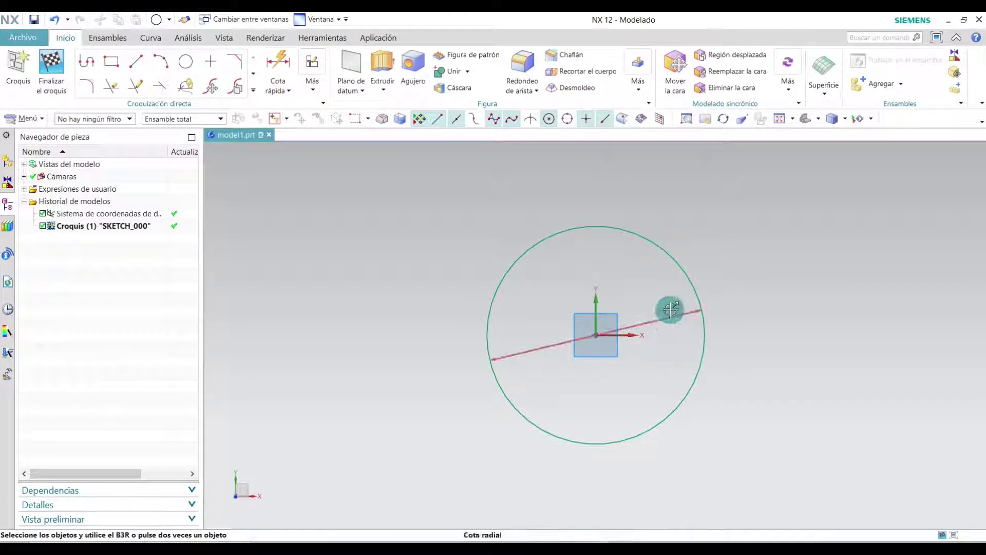
{"action": "double_click", "coordinate": [671, 309]}
{"action": "type", "text": "7"}
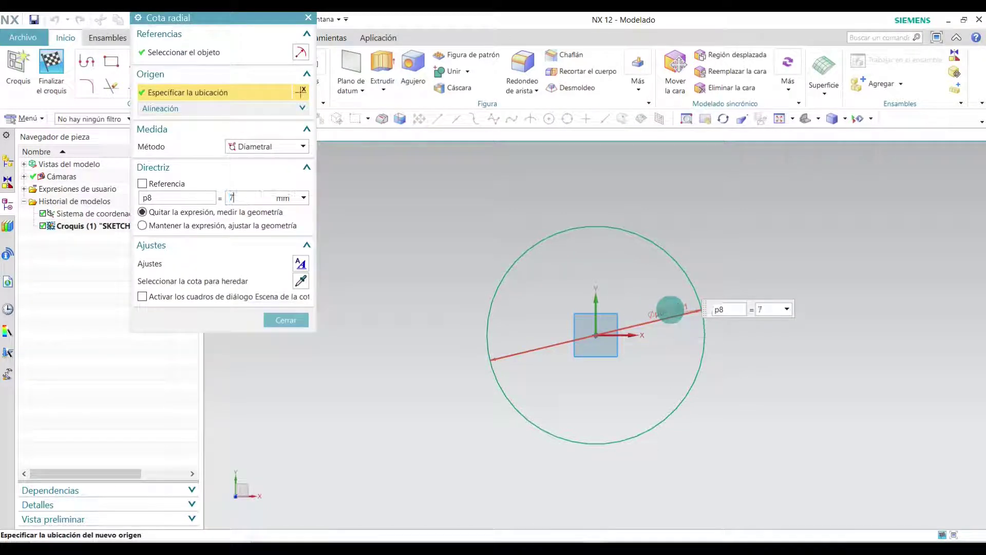
{"action": "type", "text": "0"}
{"action": "key", "text": "Return"}
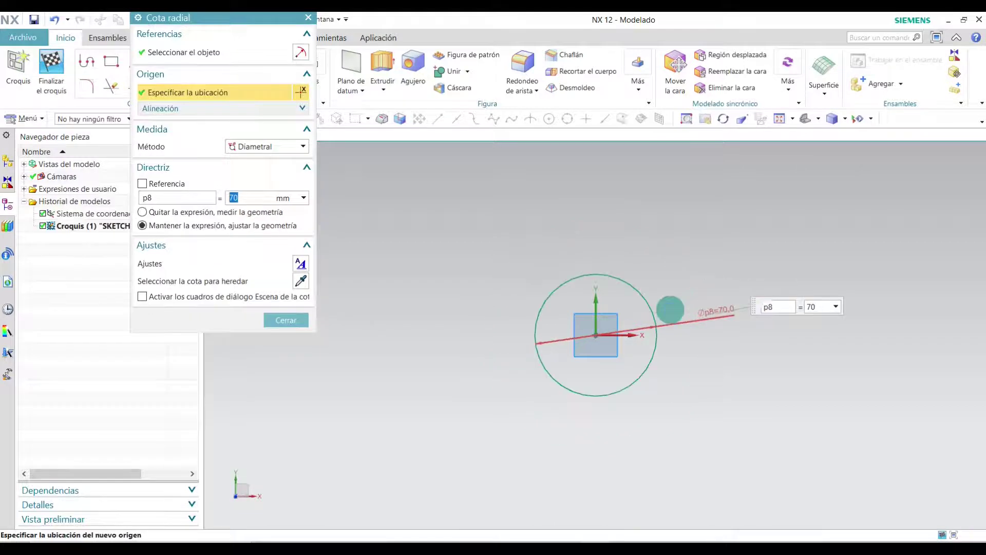
{"action": "left_click", "coordinate": [291, 320]}
{"action": "left_click_drag", "start_coordinate": [696, 312], "coordinate": [625, 313]}
{"action": "scroll", "coordinate": [626, 312], "scroll_direction": "down", "scroll_amount": 3}
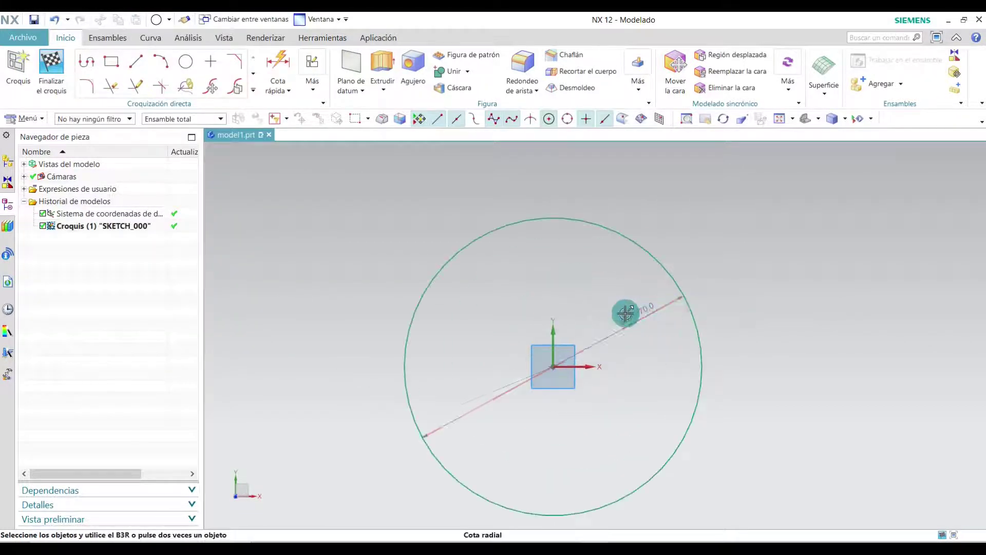
{"action": "left_click", "coordinate": [55, 60]}
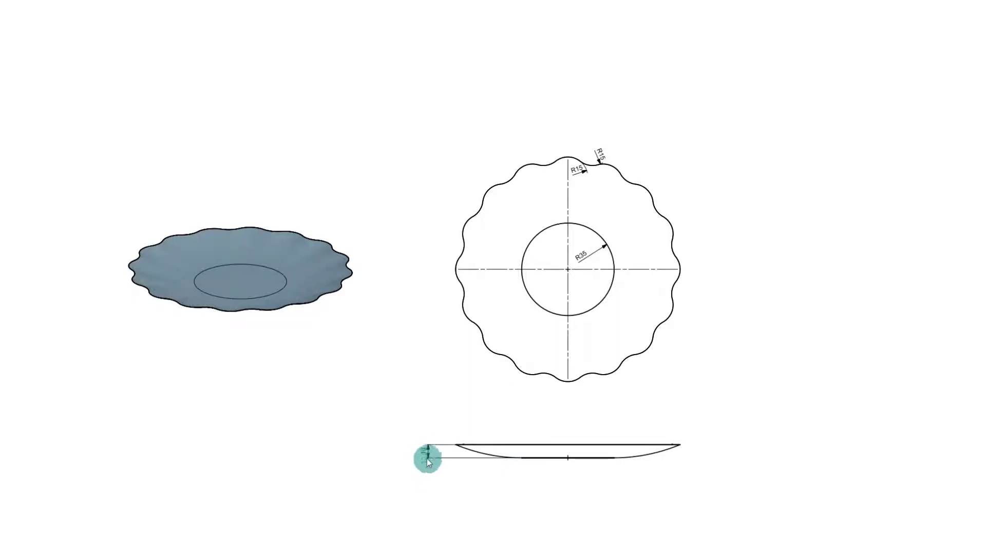
- Set up one datum plane at a distance of 10 mm above the XY plane
{"action": "key", "text": "alt+Tab"}
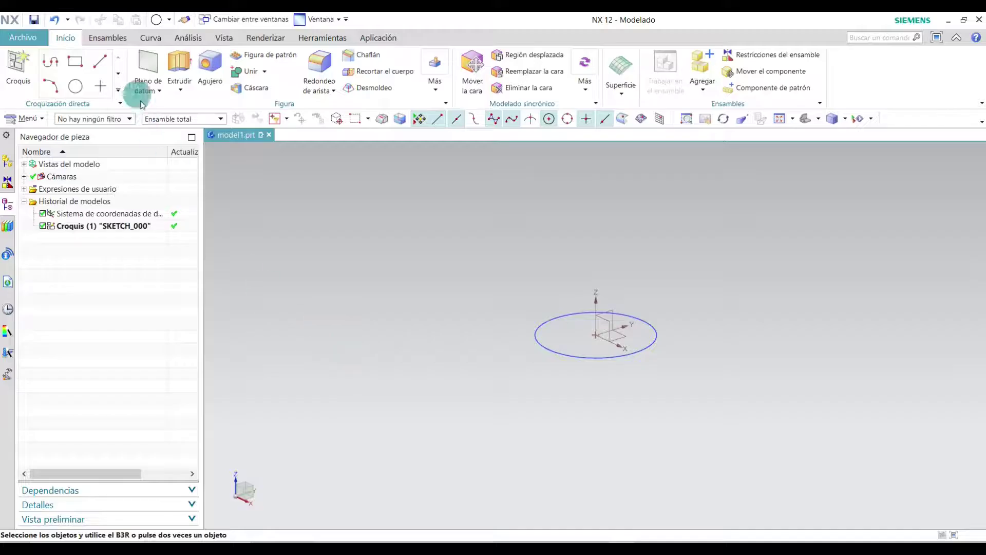
{"action": "left_click", "coordinate": [147, 65]}
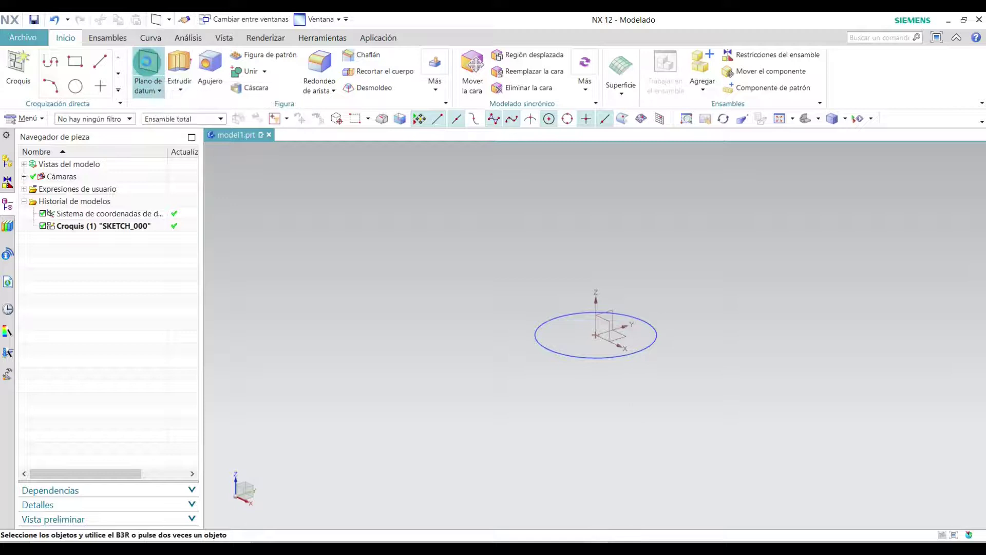
{"action": "left_click", "coordinate": [180, 53]}
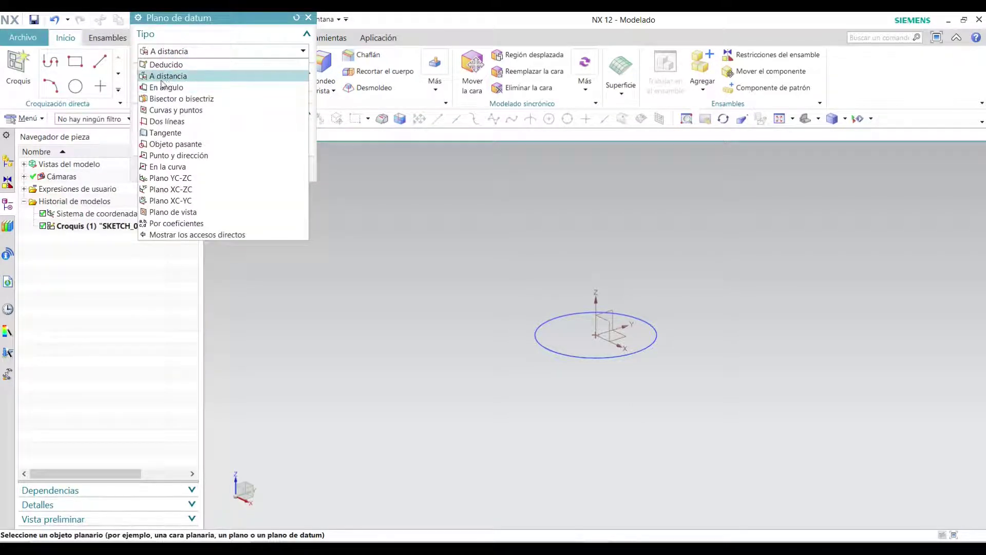
{"action": "left_click", "coordinate": [169, 78]}
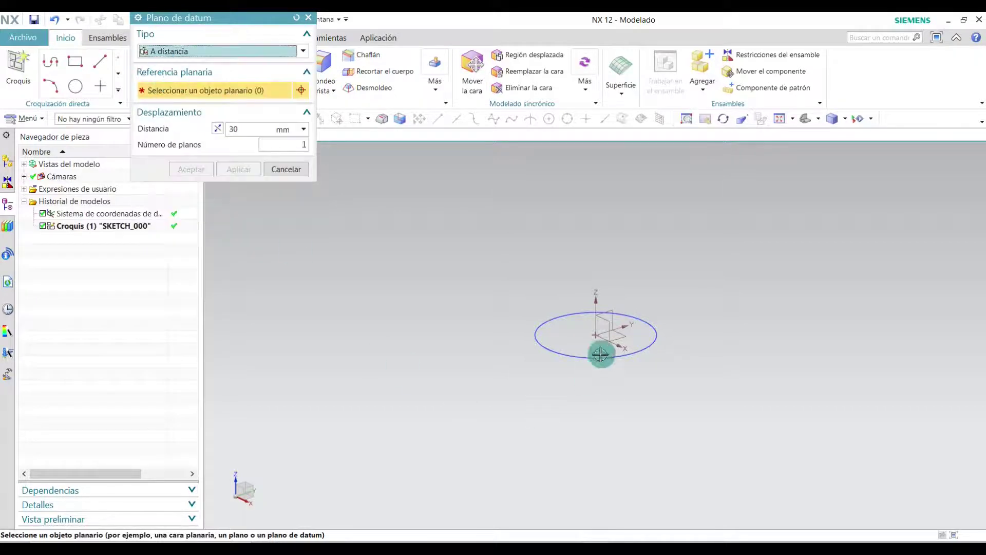
{"action": "left_click", "coordinate": [615, 334]}
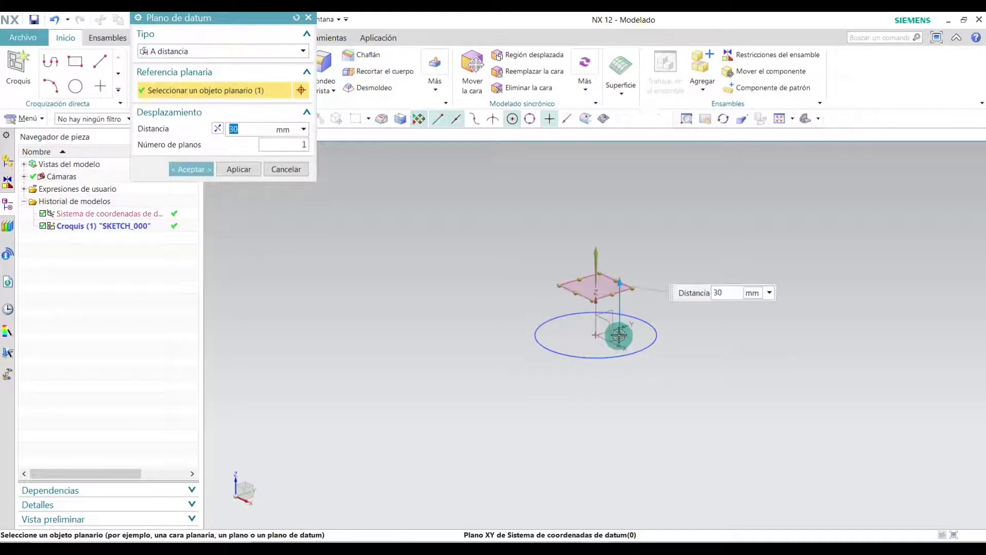
{"action": "left_click", "coordinate": [712, 292]}
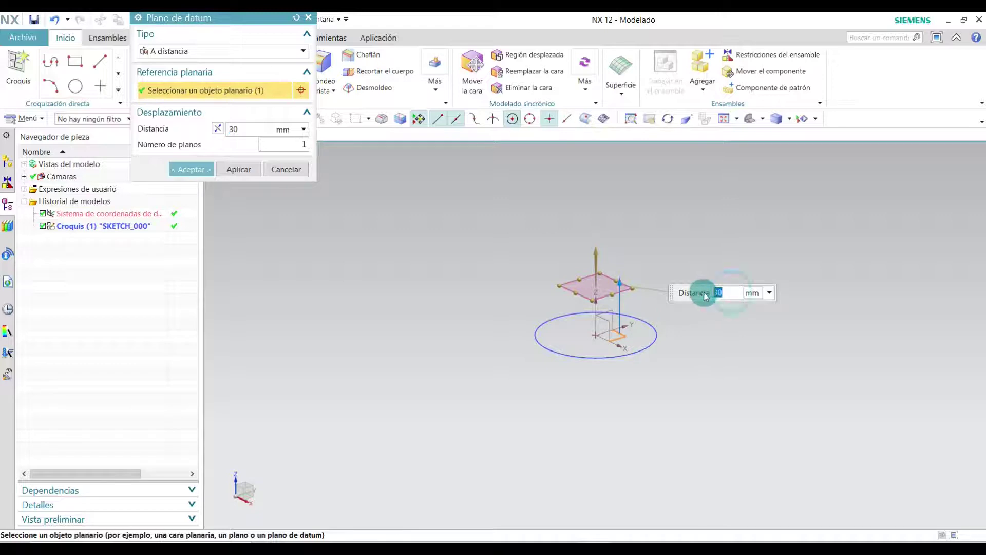
{"action": "type", "text": "1"}
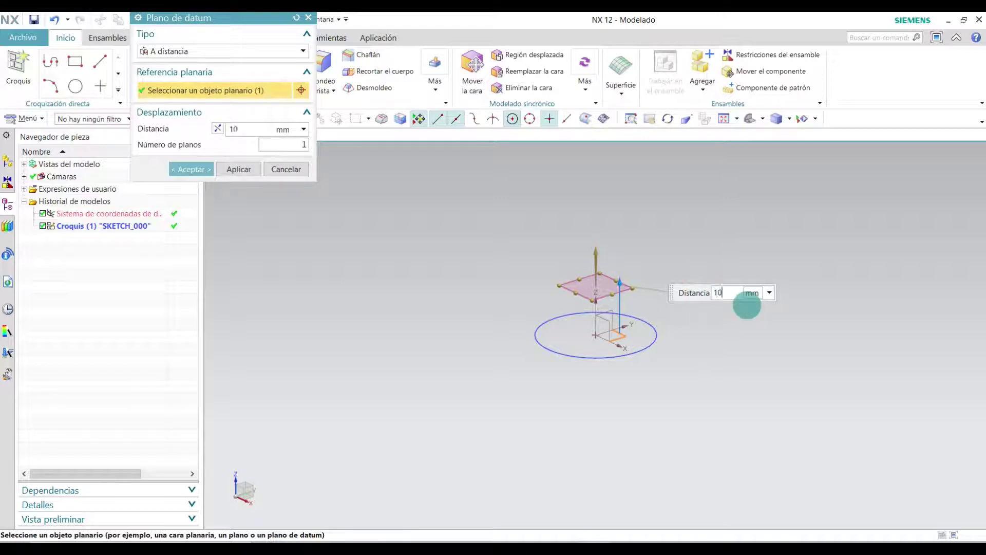
{"action": "type", "text": "0"}
{"action": "key", "text": "Return"}
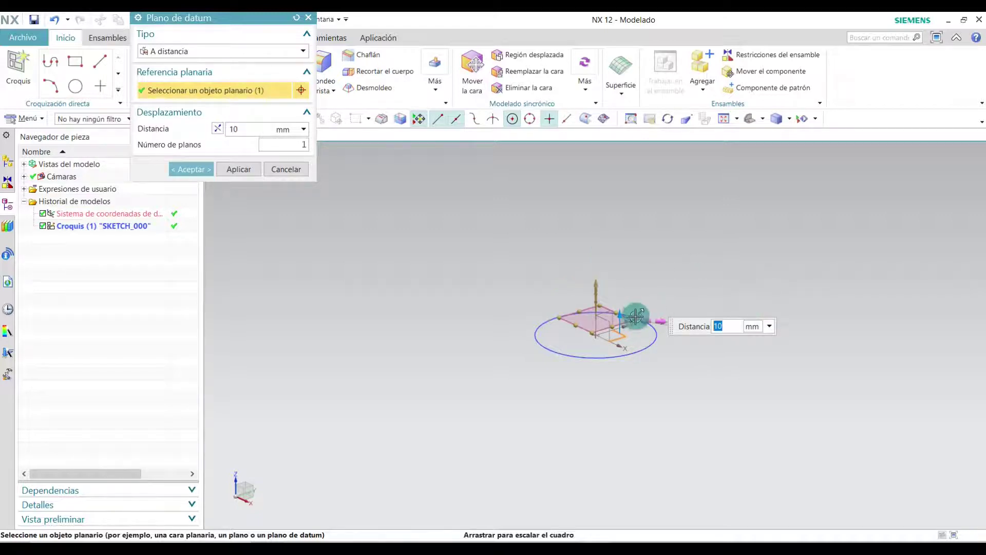
- Enlarge the datum plane at two opposite corners so it extends beyond the circle, and create it
{"action": "left_click_drag", "start_coordinate": [638, 319], "coordinate": [707, 324]}
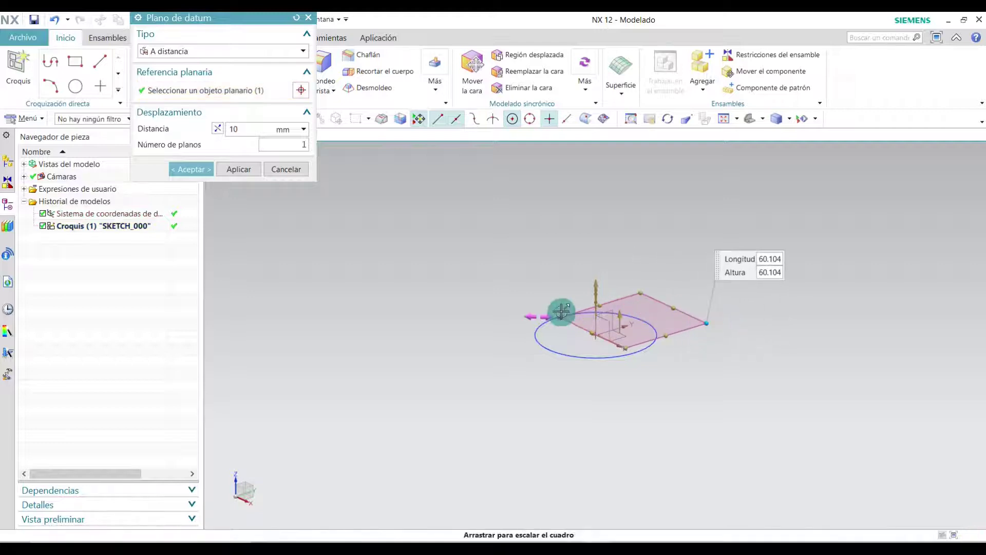
{"action": "left_click_drag", "start_coordinate": [559, 315], "coordinate": [488, 315]}
{"action": "left_click", "coordinate": [201, 169]}
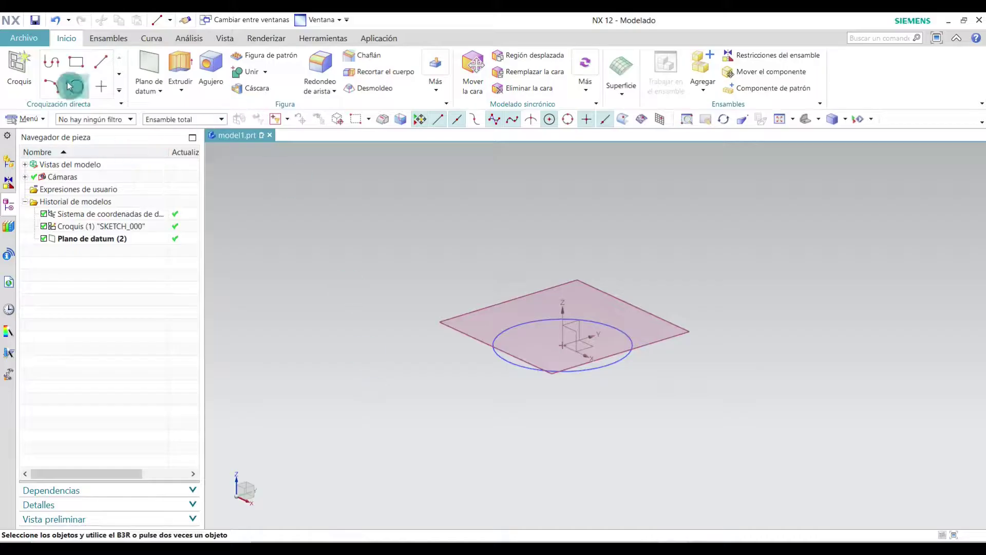
- Start a sketch on the offset datum plane and draw a 70 mm vertical line upward from the origin
{"action": "left_click", "coordinate": [75, 87]}
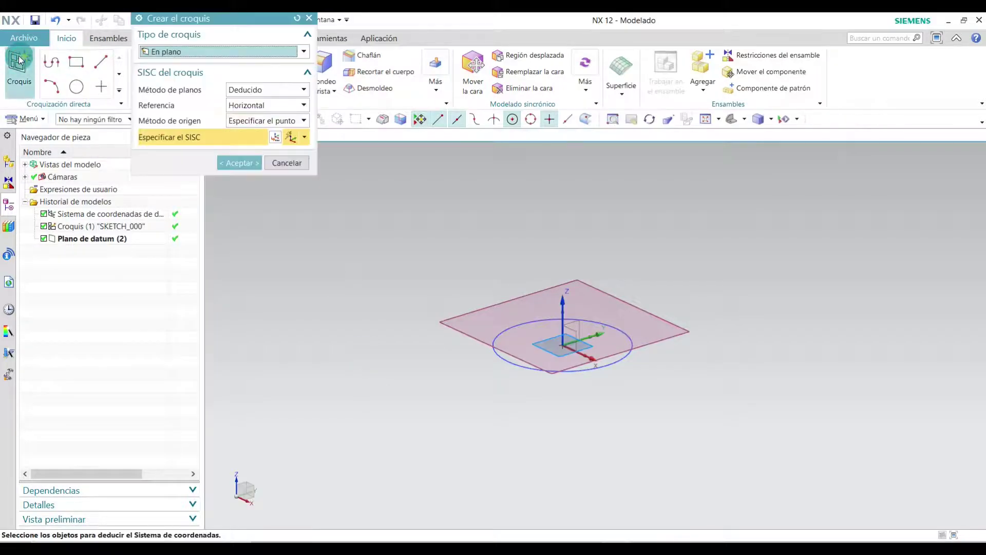
{"action": "left_click", "coordinate": [661, 335]}
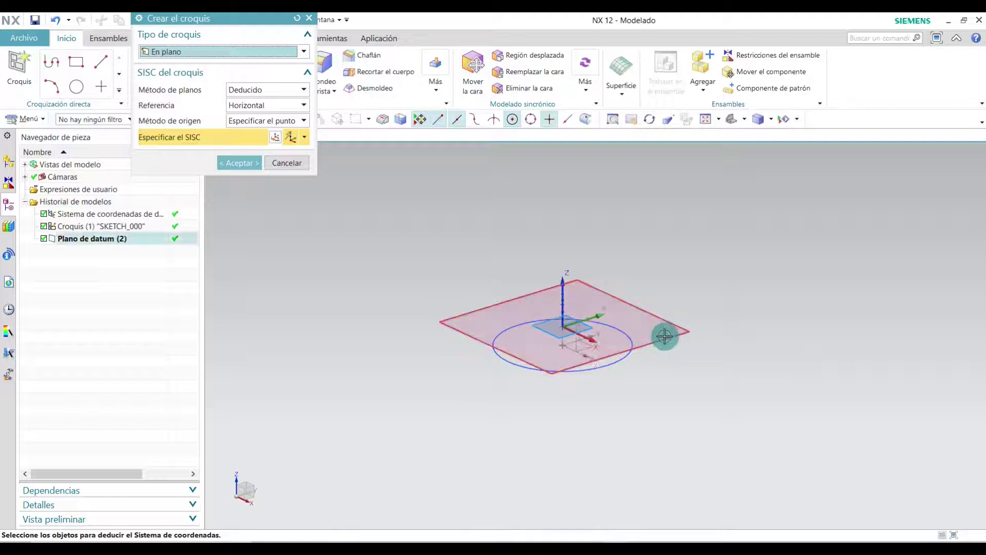
{"action": "left_click", "coordinate": [662, 333]}
{"action": "left_click", "coordinate": [255, 163]}
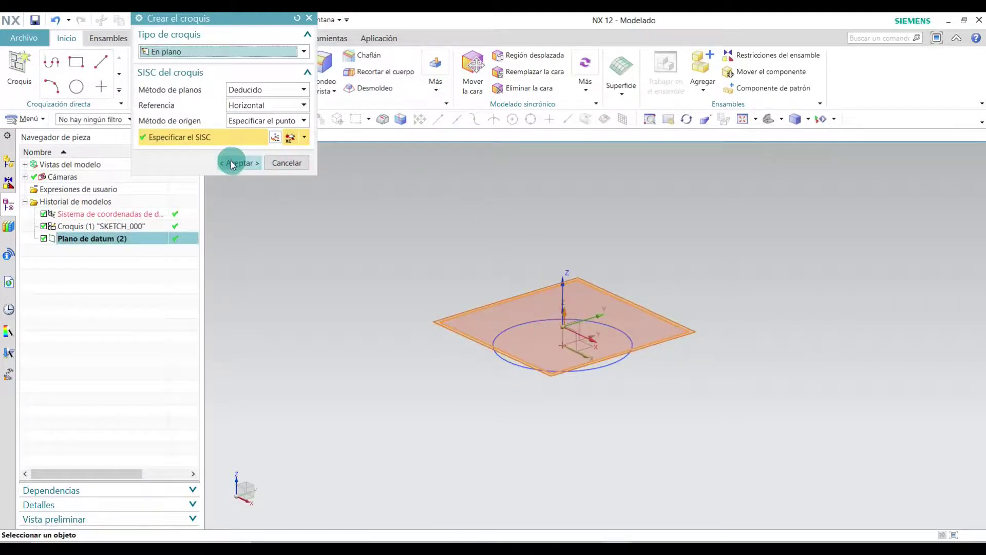
{"action": "left_click", "coordinate": [137, 62]}
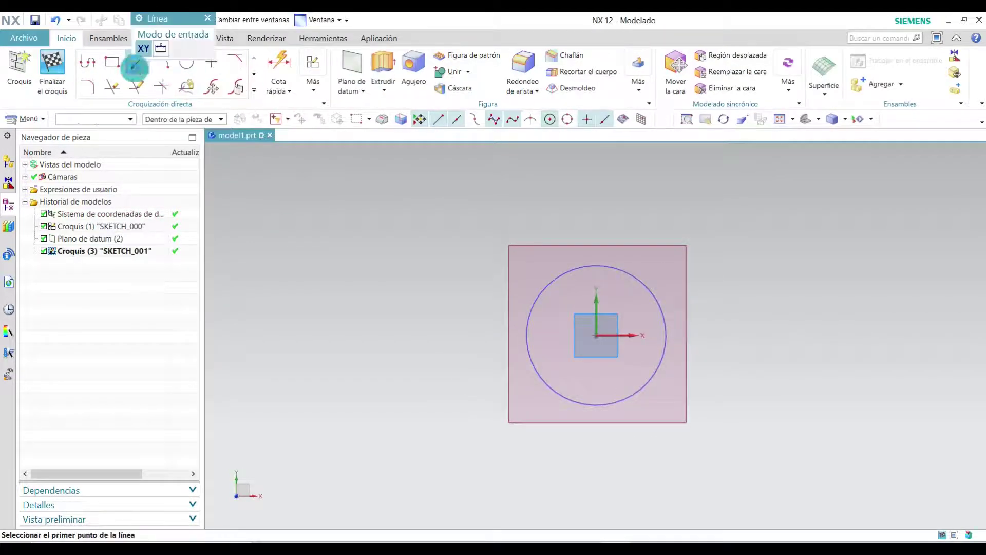
{"action": "left_click", "coordinate": [596, 335]}
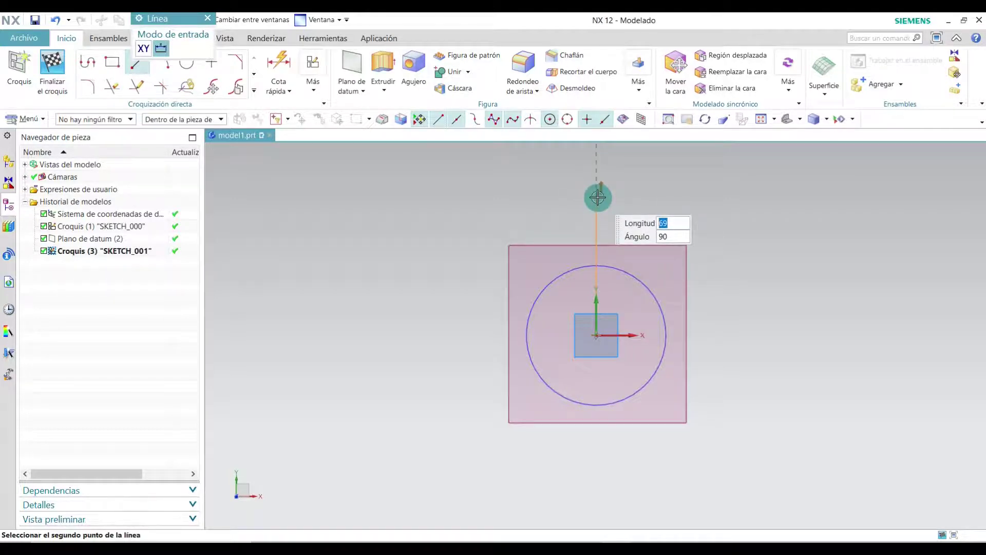
{"action": "type", "text": "70"}
{"action": "key", "text": "Return"}
{"action": "scroll", "coordinate": [635, 268], "scroll_direction": "up", "scroll_amount": 2}
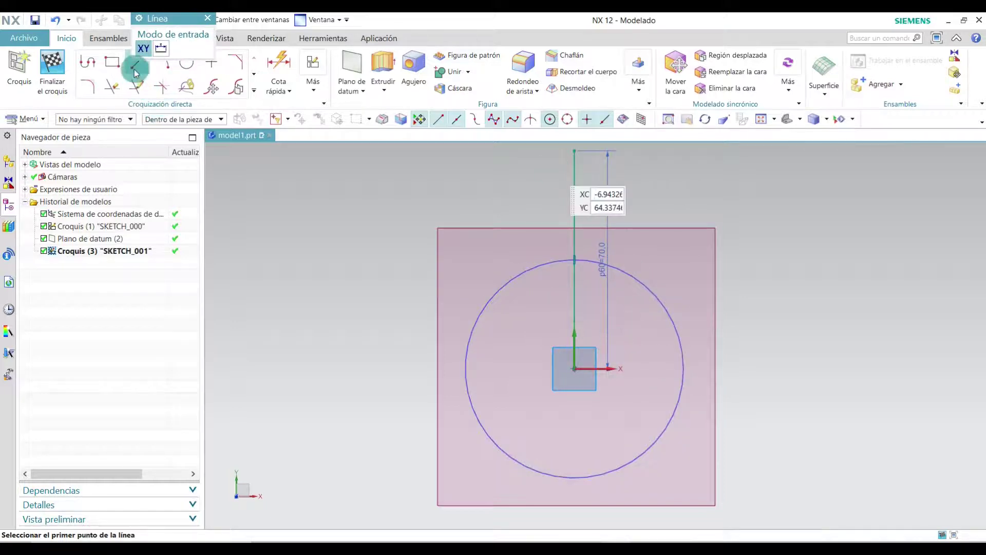
- Draw a 70 mm line from the origin at an angle of 67.5°
{"action": "left_click", "coordinate": [575, 365]}
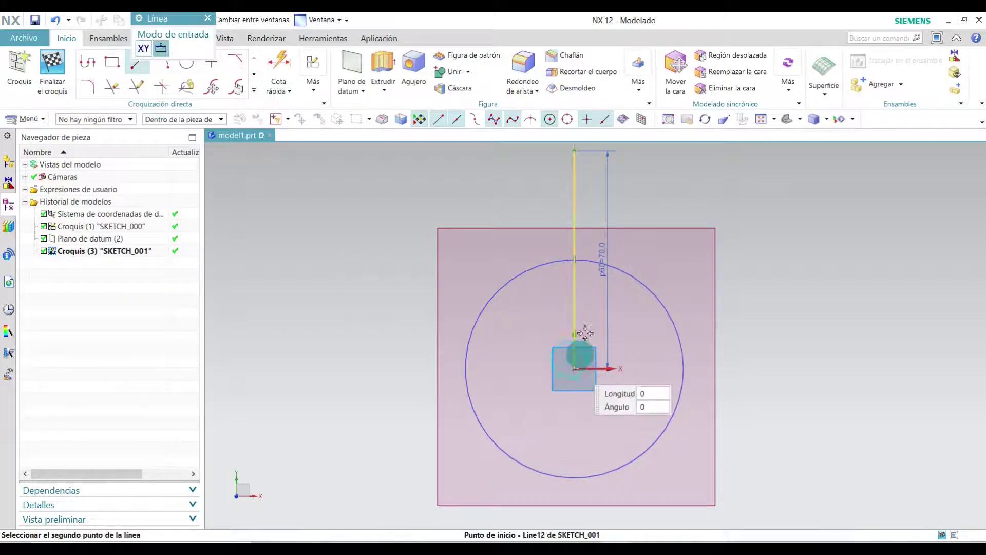
{"action": "type", "text": "70"}
{"action": "key", "text": "Tab"}
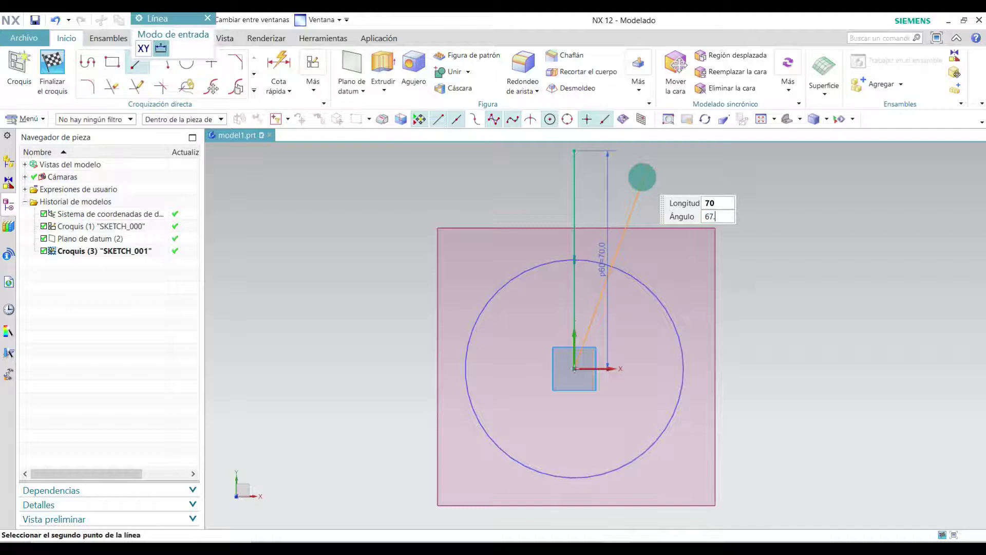
{"action": "key", "text": "Return"}
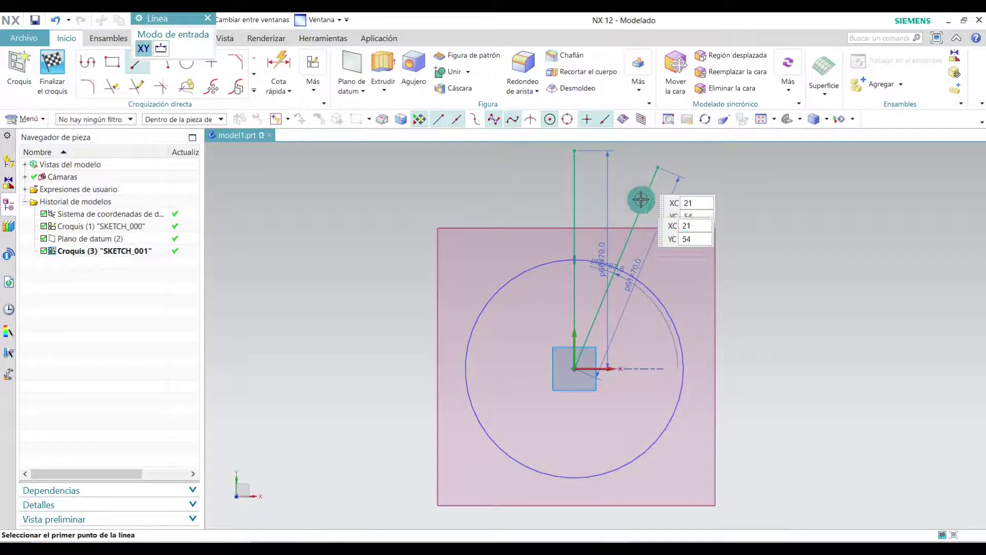
- Draw a 70 mm line from the origin at an angle of 45°
{"action": "left_click", "coordinate": [575, 368]}
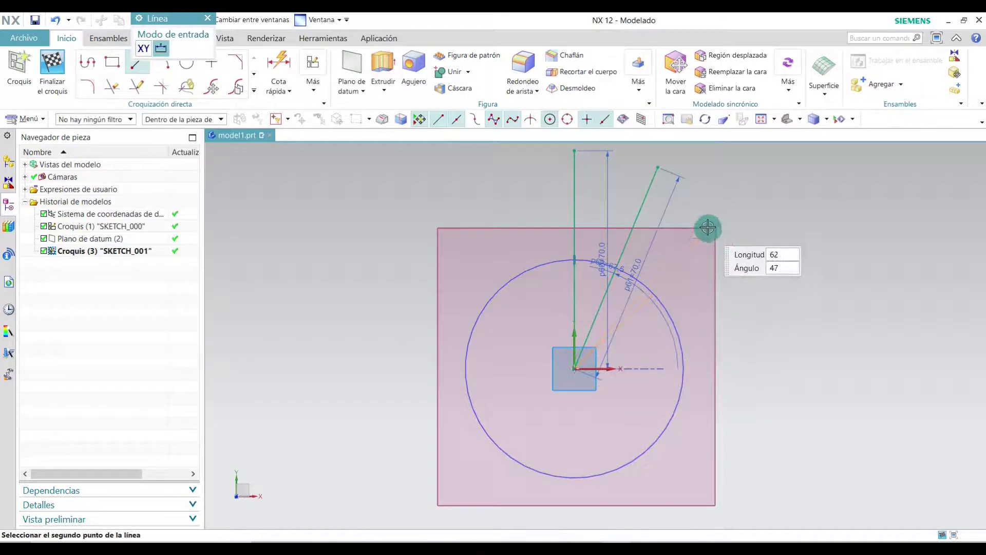
{"action": "type", "text": "70"}
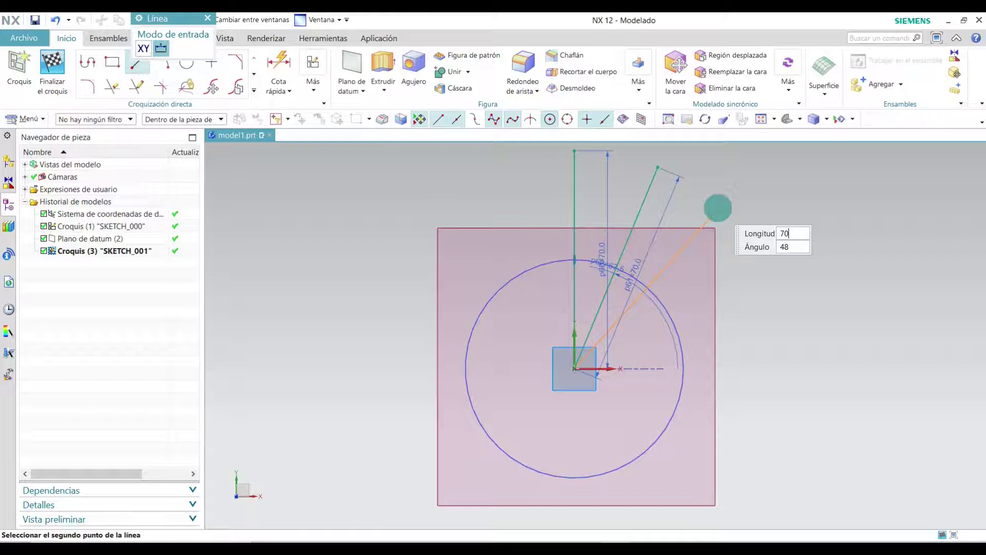
{"action": "key", "text": "Tab"}
{"action": "type", "text": "4"}
{"action": "key", "text": "Return"}
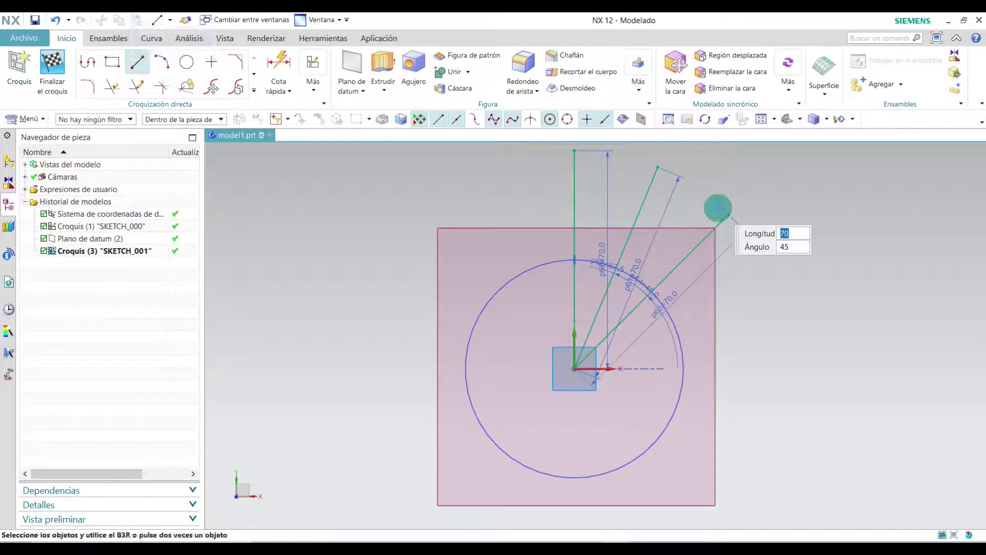
- Draw a 70 mm line from the origin at an angle of 22.5°
{"action": "left_click", "coordinate": [575, 368]}
{"action": "type", "text": "7"}
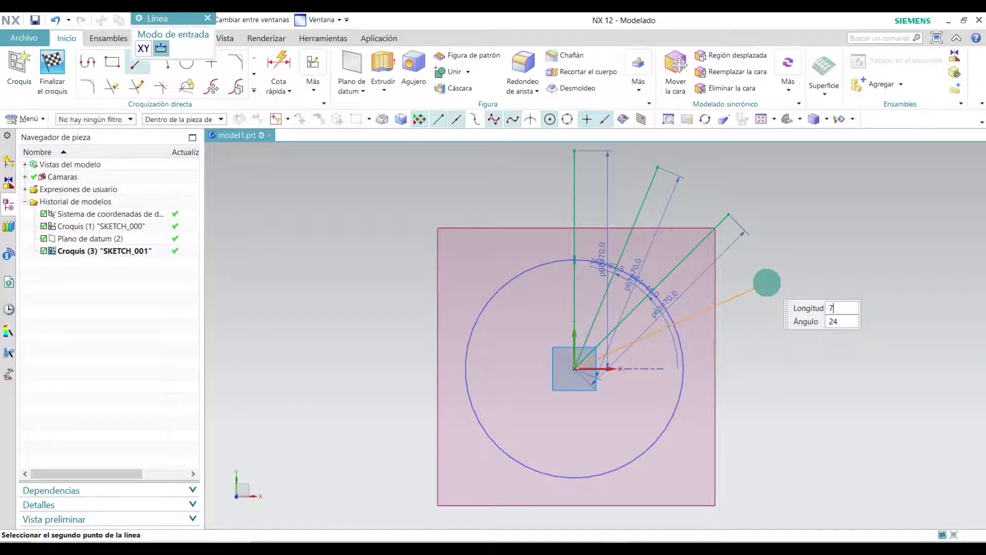
{"action": "key", "text": "Tab"}
{"action": "type", "text": "22.5"}
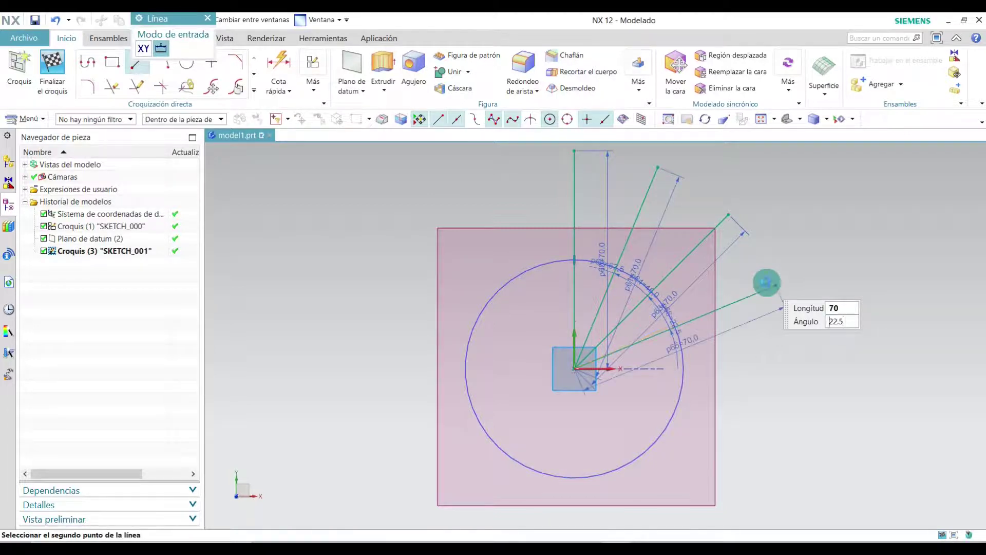
- Finish the 22.5° line and draw a 70 mm line from the origin at an angle of 0°
{"action": "key", "text": "Return"}
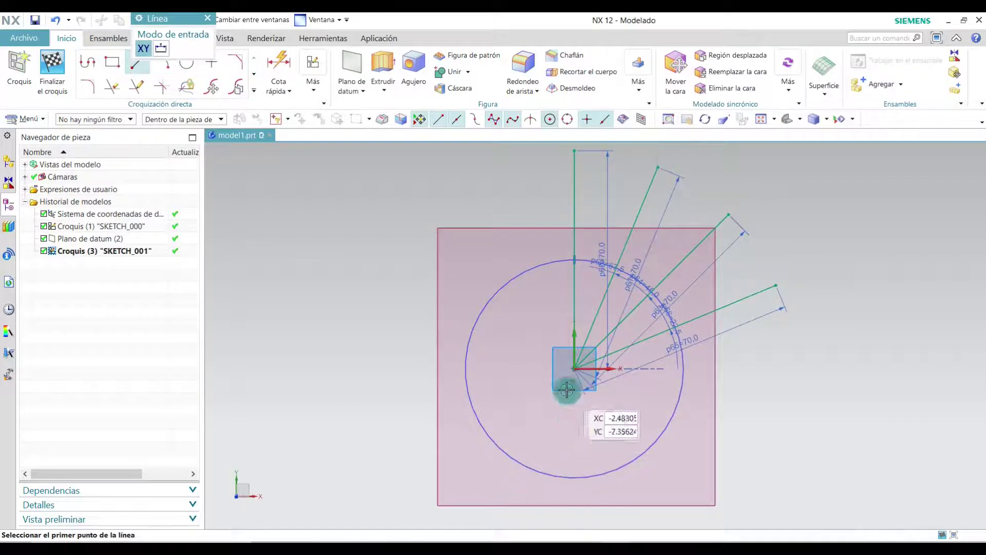
{"action": "left_click", "coordinate": [575, 369]}
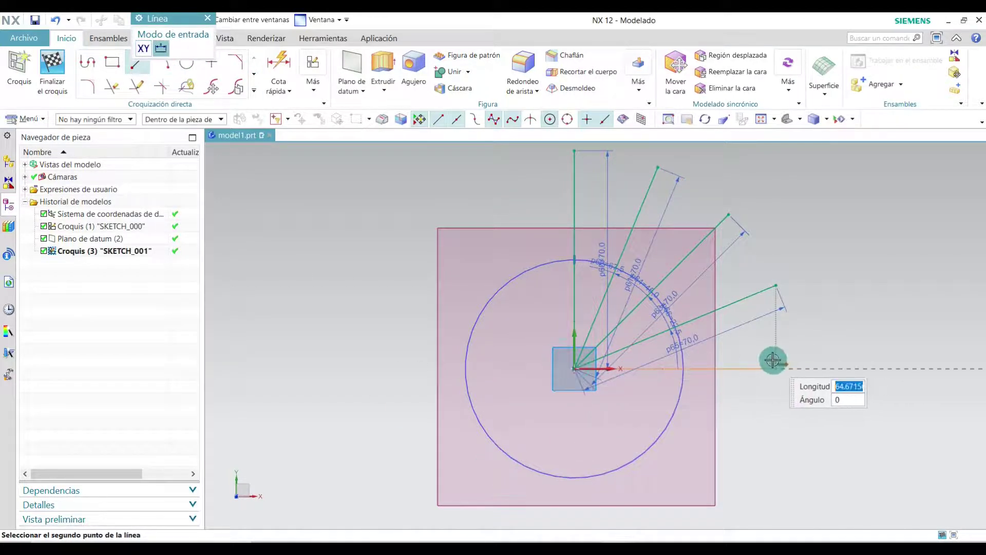
{"action": "type", "text": "70"}
{"action": "key", "text": "Tab"}
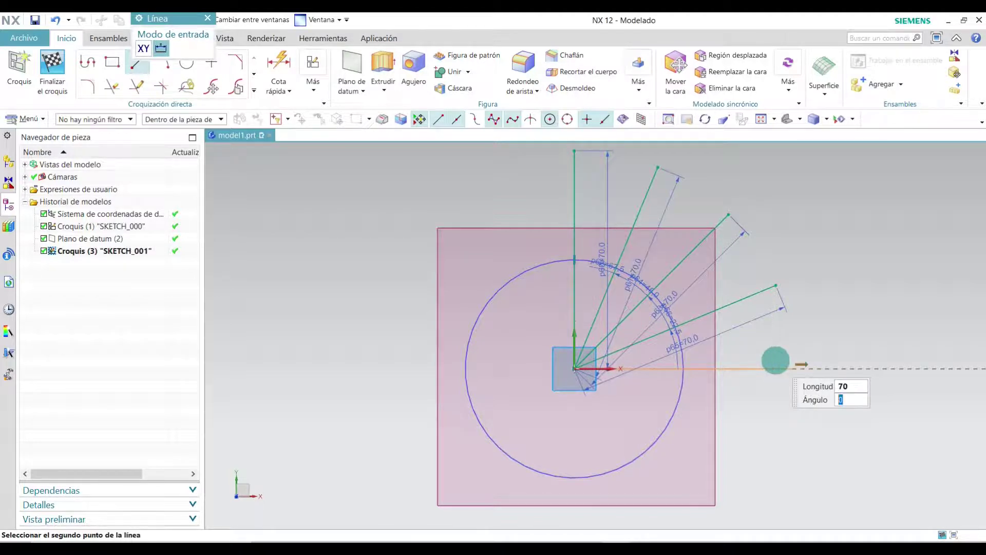
{"action": "key", "text": "Return"}
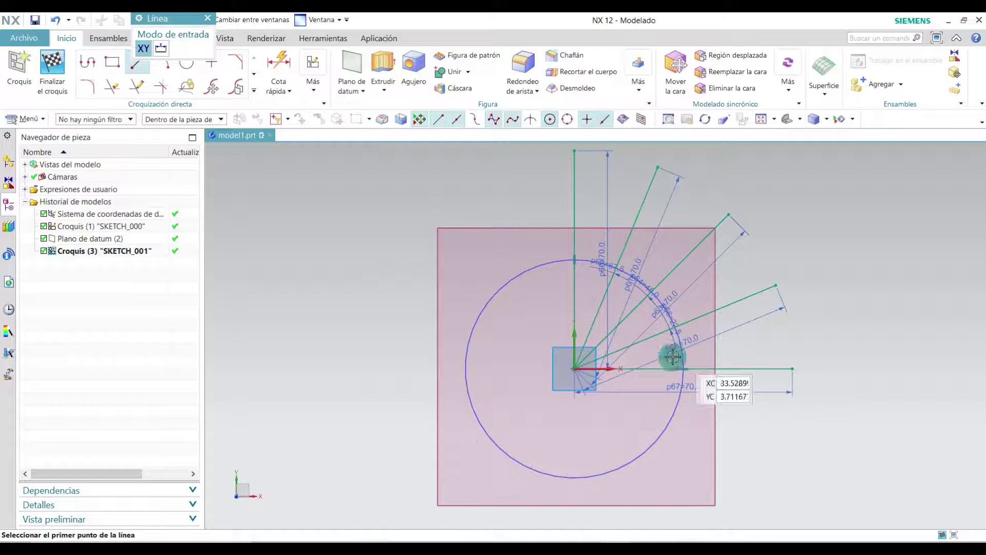
- Draw a 70 mm line from the origin at an angle of 112.5°
{"action": "left_click", "coordinate": [574, 370]}
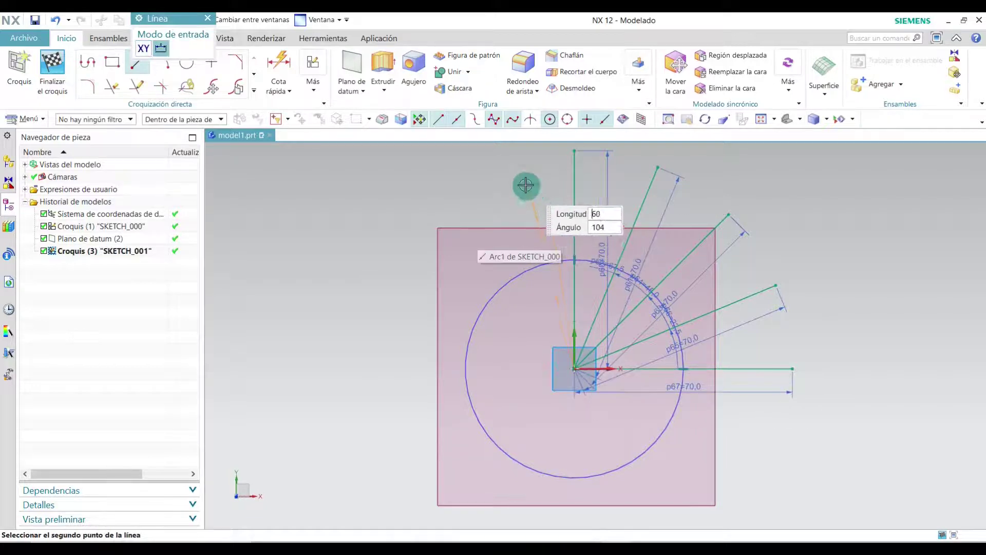
{"action": "type", "text": "70112"}
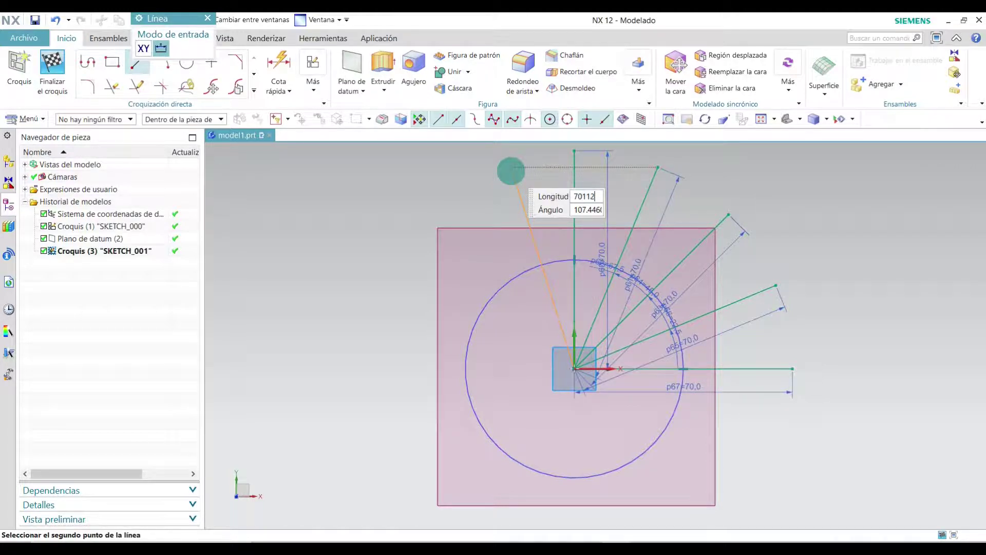
{"action": "key", "text": "BackSpace"}
{"action": "key", "text": "BackSpace"}
{"action": "key", "text": "BackSpace"}
{"action": "key", "text": "BackSpace"}
{"action": "key", "text": "BackSpace"}
{"action": "key", "text": "Tab"}
{"action": "type", "text": "11"}
{"action": "key", "text": "Return"}
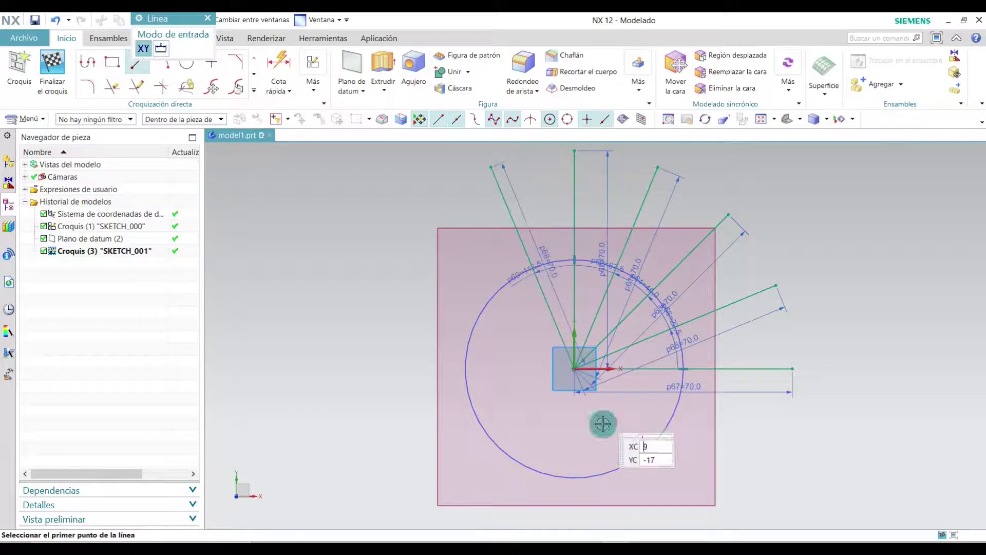
- Draw a 70 mm line from the origin at an angle of 135°
{"action": "left_click", "coordinate": [577, 369]}
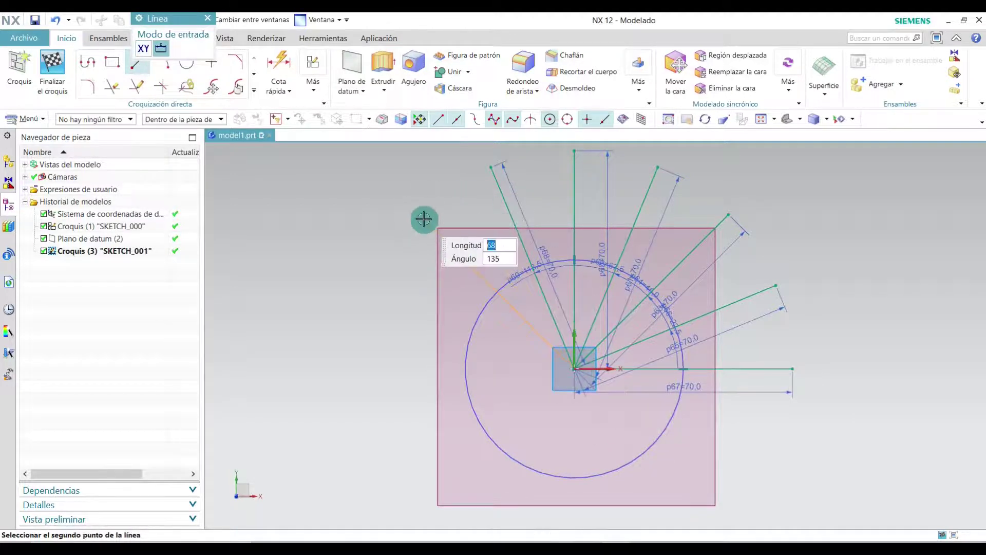
{"action": "type", "text": "70"}
{"action": "key", "text": "Tab"}
{"action": "type", "text": "135"}
{"action": "key", "text": "Return"}
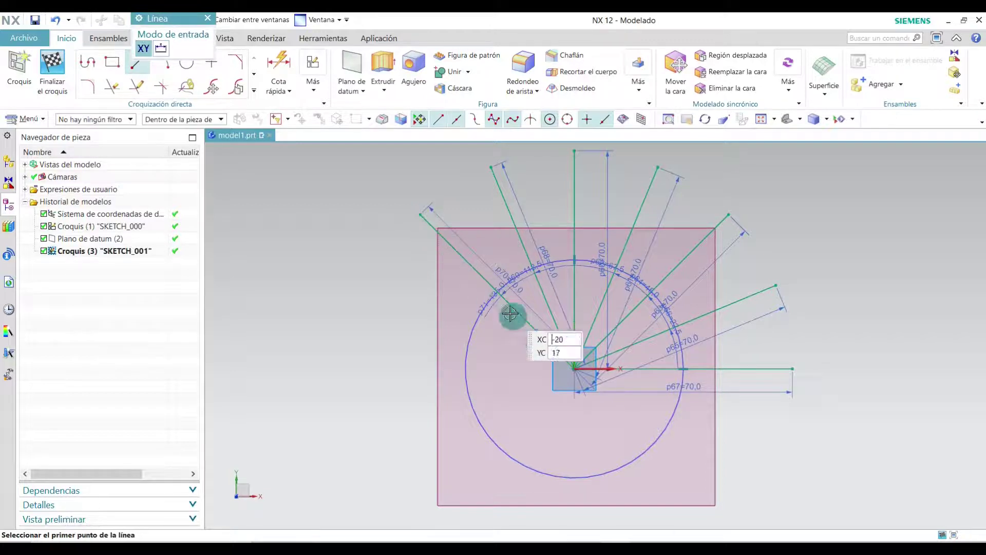
- Draw a 70 mm line from the origin at an angle of 157.5°
{"action": "left_click", "coordinate": [574, 369]}
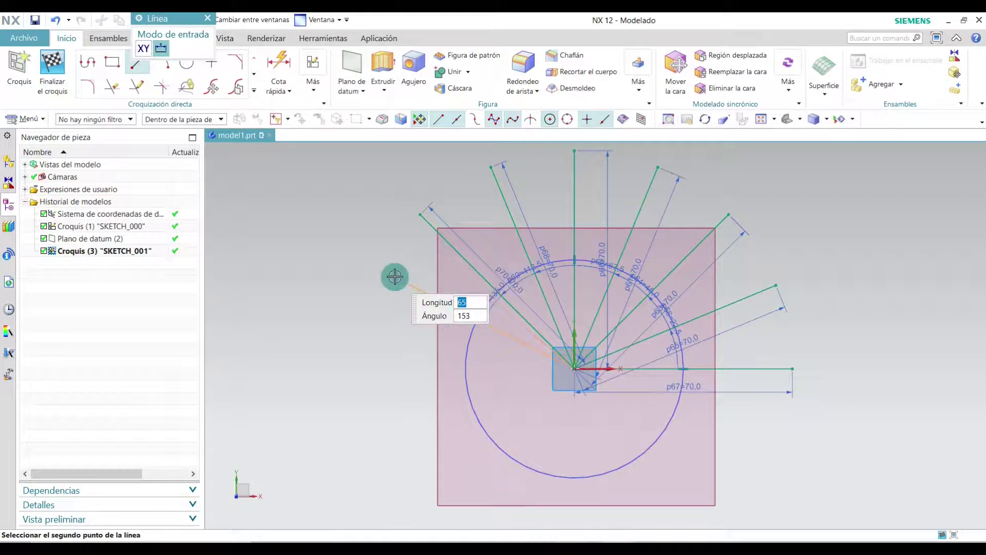
{"action": "type", "text": "70"}
{"action": "key", "text": "Tab"}
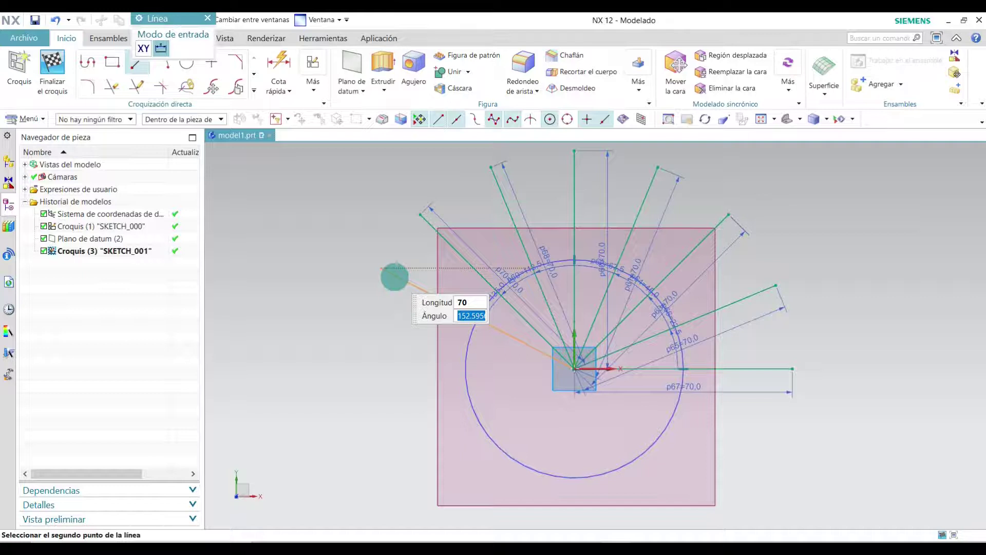
{"action": "type", "text": "157.5"}
{"action": "key", "text": "Return"}
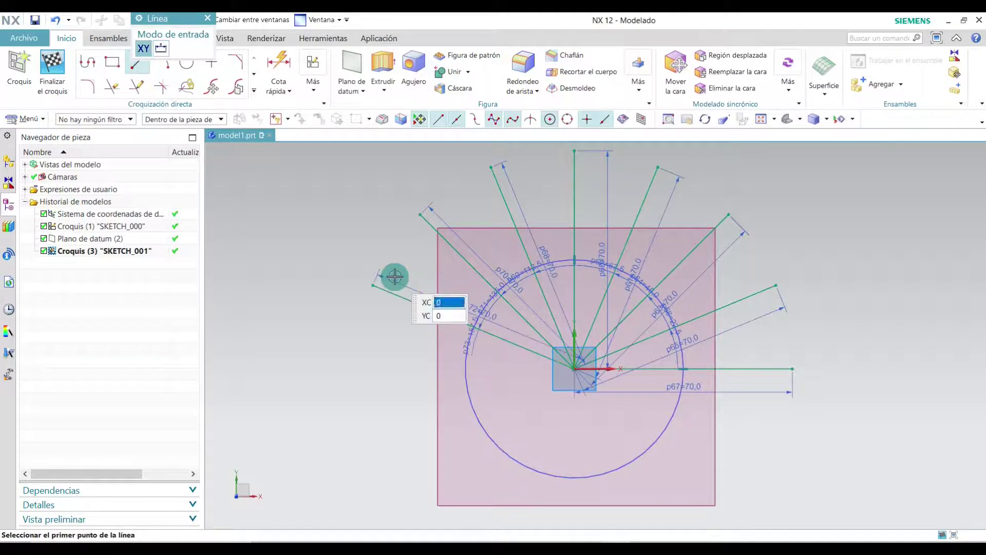
- Draw a 70 mm line from the origin at an angle of 180°
{"action": "left_click", "coordinate": [574, 367]}
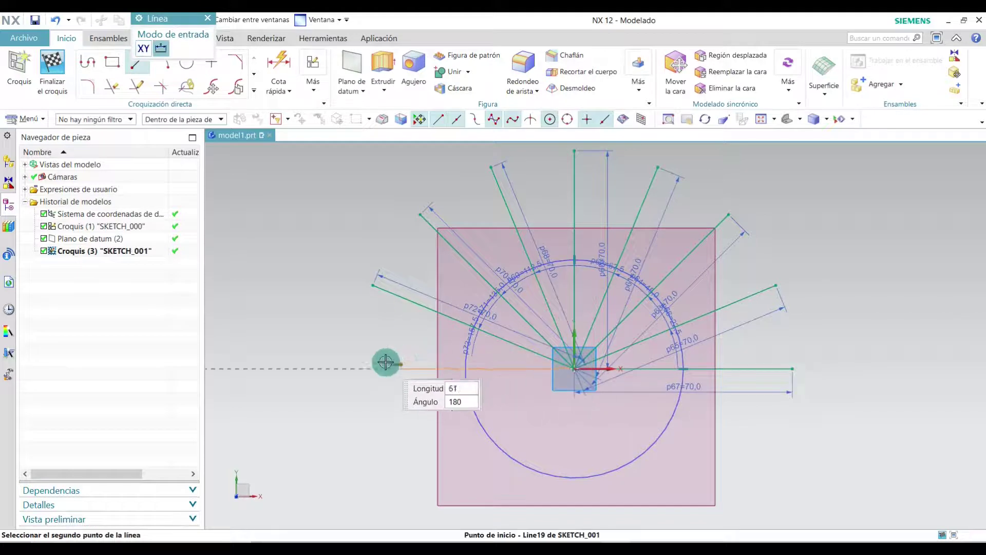
{"action": "type", "text": "70"}
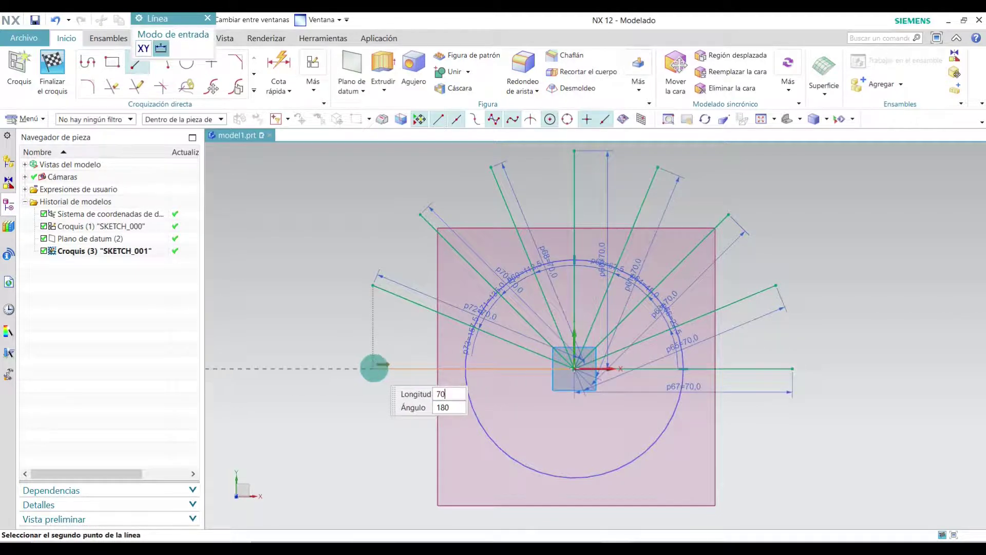
{"action": "key", "text": "Tab"}
{"action": "key", "text": "Return"}
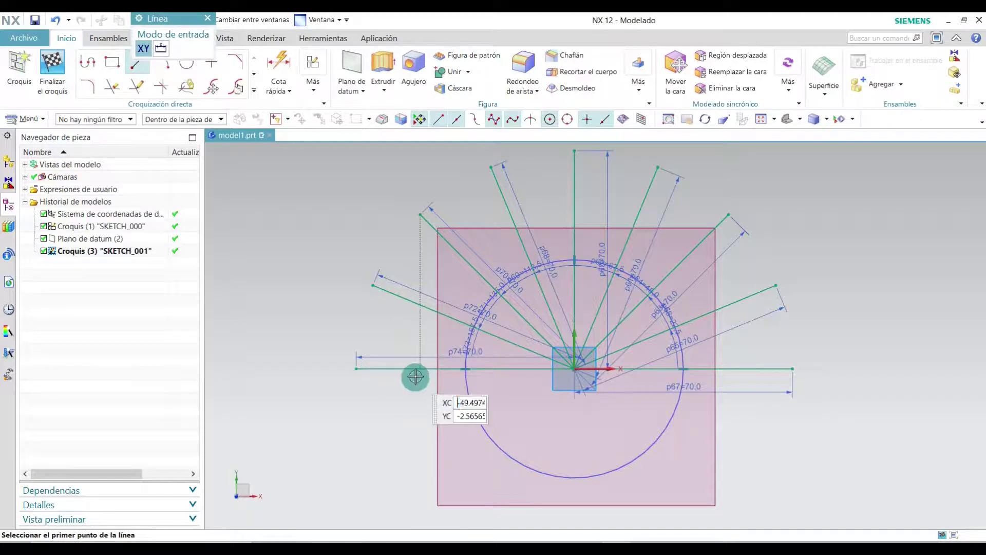
{"action": "left_click", "coordinate": [283, 88]}
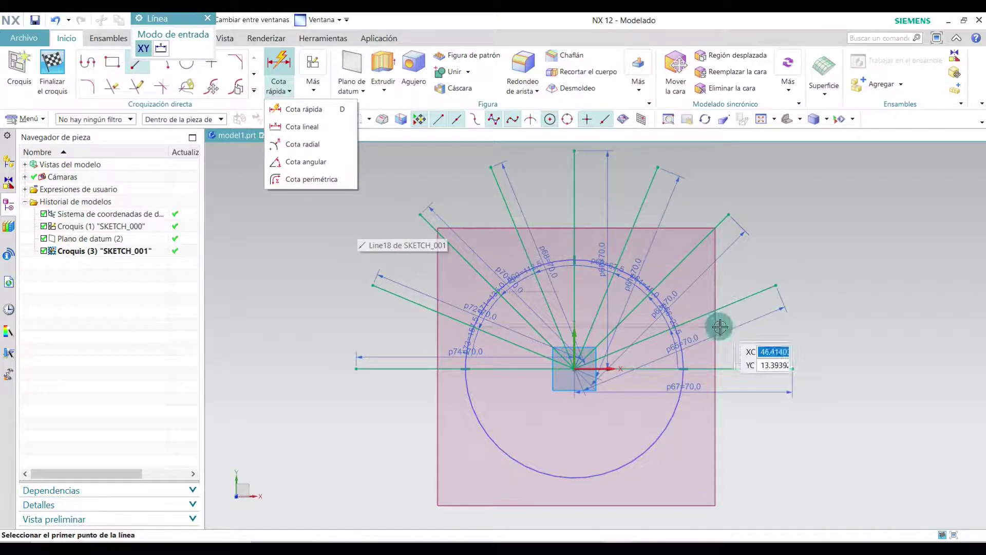
{"action": "left_click", "coordinate": [332, 293]}
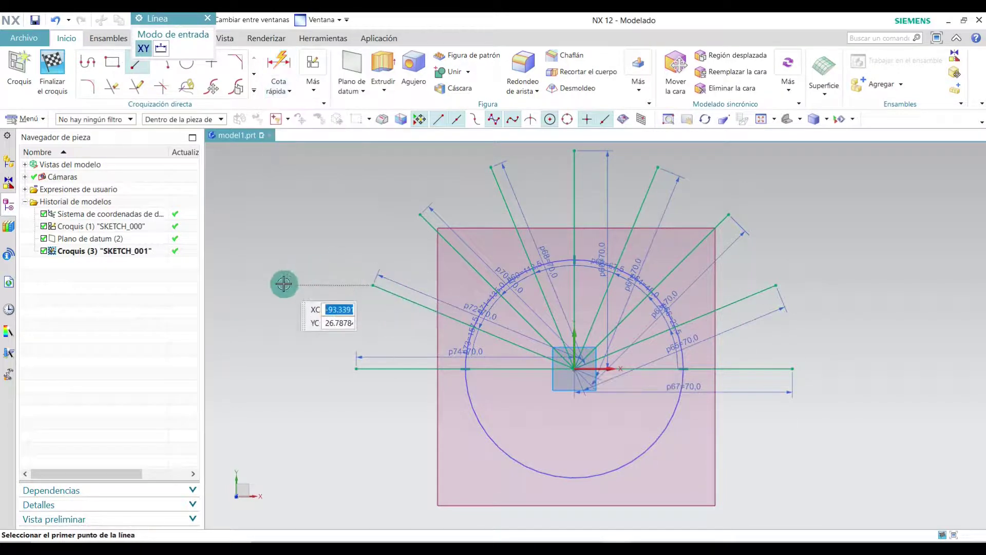
- Draw a 70 mm line from the origin at an angle of 202.5°
{"action": "left_click", "coordinate": [576, 369]}
{"action": "scroll", "coordinate": [493, 412], "scroll_direction": "down", "scroll_amount": 2}
{"action": "scroll", "coordinate": [452, 442], "scroll_direction": "up", "scroll_amount": 4}
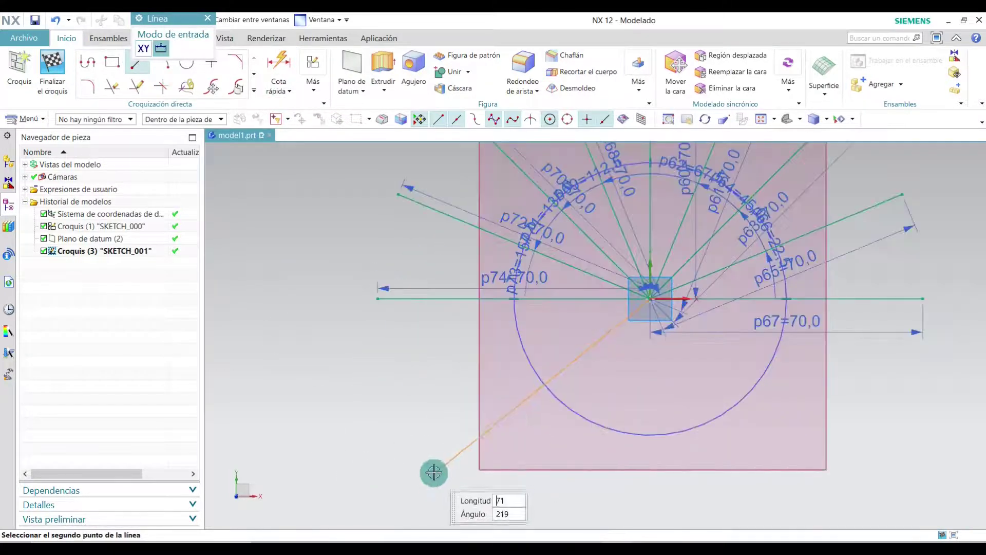
{"action": "type", "text": "7"}
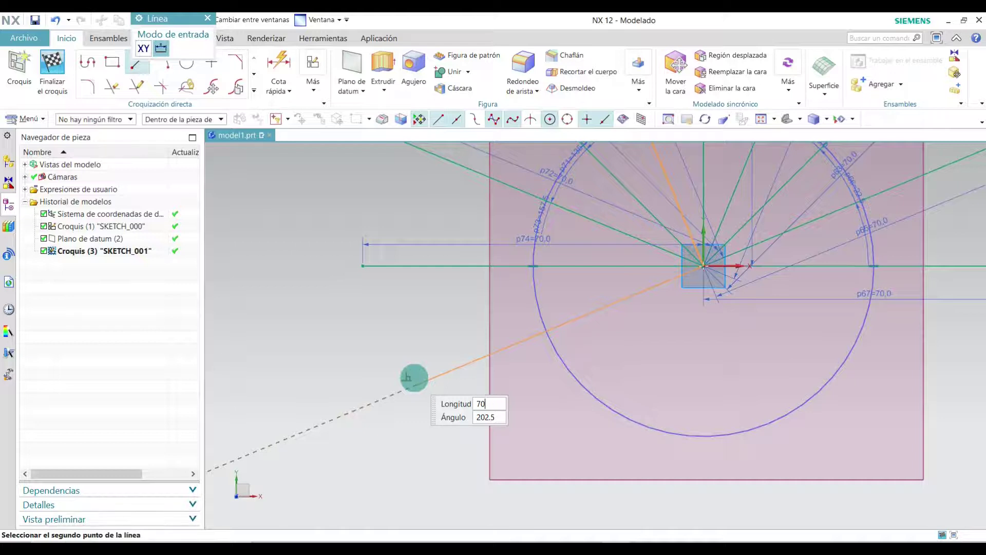
{"action": "key", "text": "Tab"}
{"action": "type", "text": "2"}
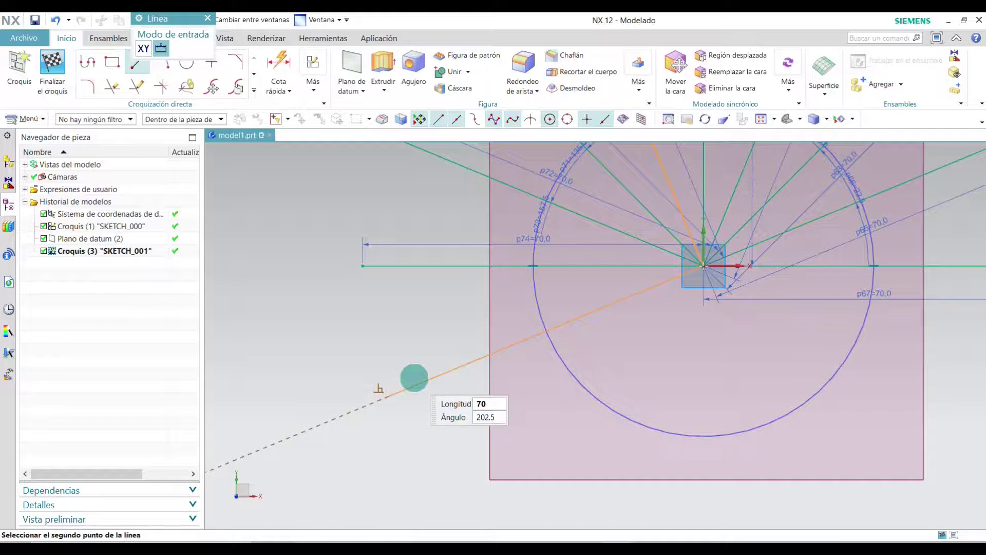
{"action": "key", "text": "Return"}
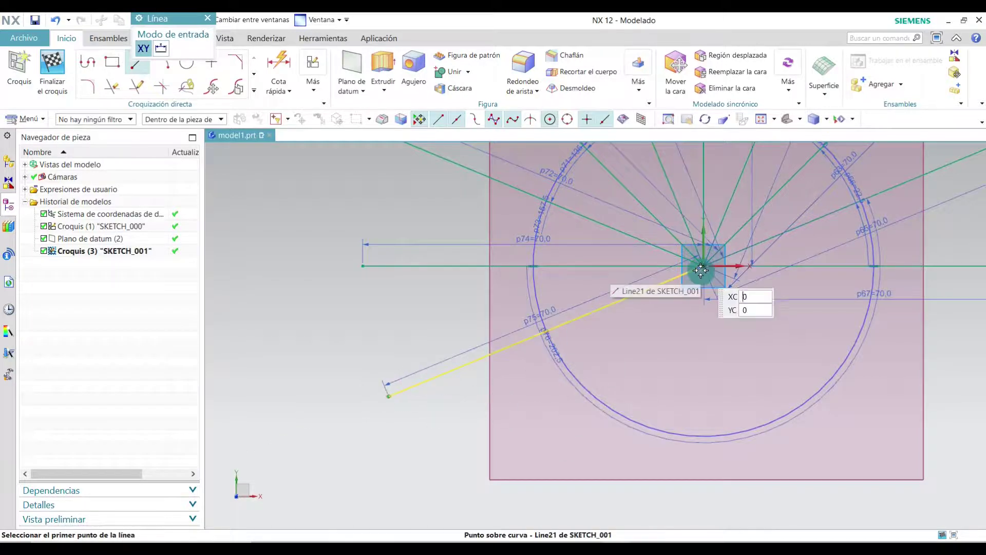
- Draw a 70 mm line from the origin at an angle of 225°
{"action": "left_click", "coordinate": [702, 271]}
{"action": "type", "text": "70"}
{"action": "key", "text": "Tab"}
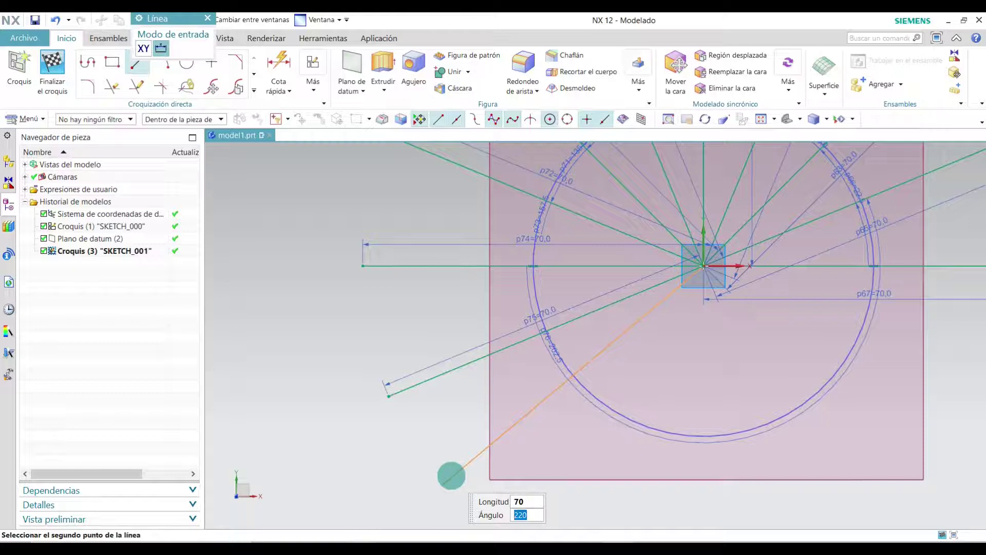
{"action": "type", "text": "2"}
{"action": "key", "text": "Return"}
- Draw a 70 mm line from the origin at an angle of 247.5°
{"action": "scroll", "coordinate": [522, 380], "scroll_direction": "down", "scroll_amount": 3}
{"action": "scroll", "coordinate": [578, 236], "scroll_direction": "up", "scroll_amount": 1}
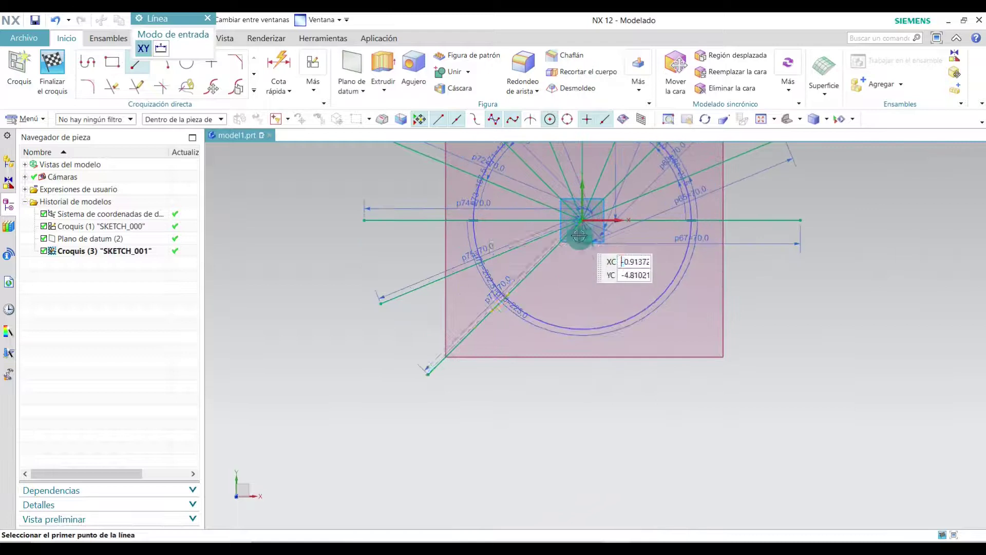
{"action": "left_click", "coordinate": [582, 220]}
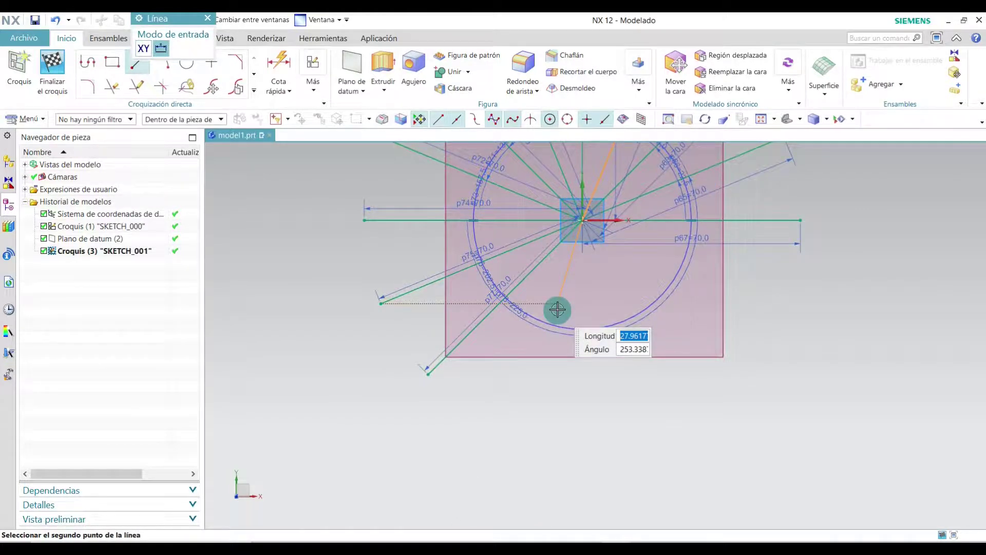
{"action": "type", "text": "70"}
{"action": "key", "text": "Tab"}
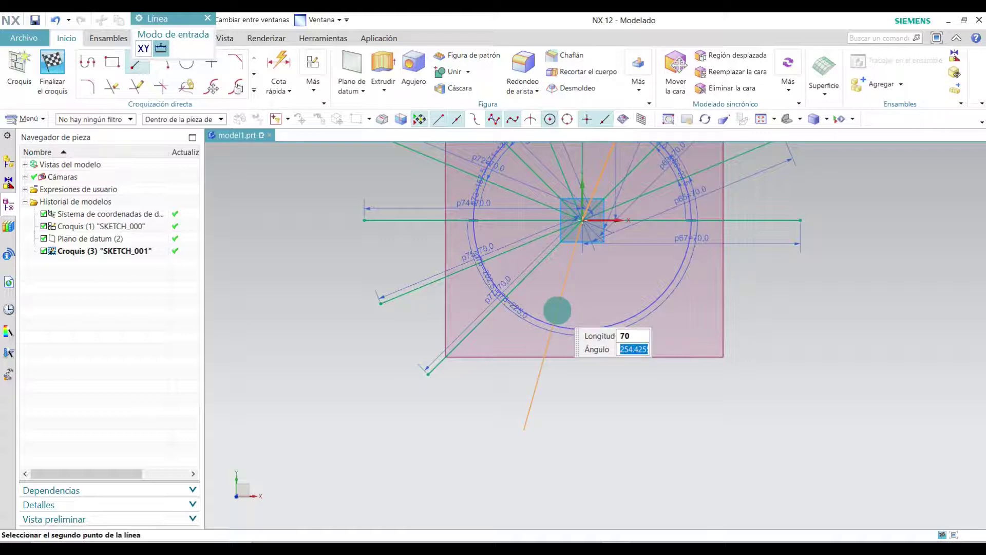
{"action": "type", "text": "247.5"}
{"action": "key", "text": "Return"}
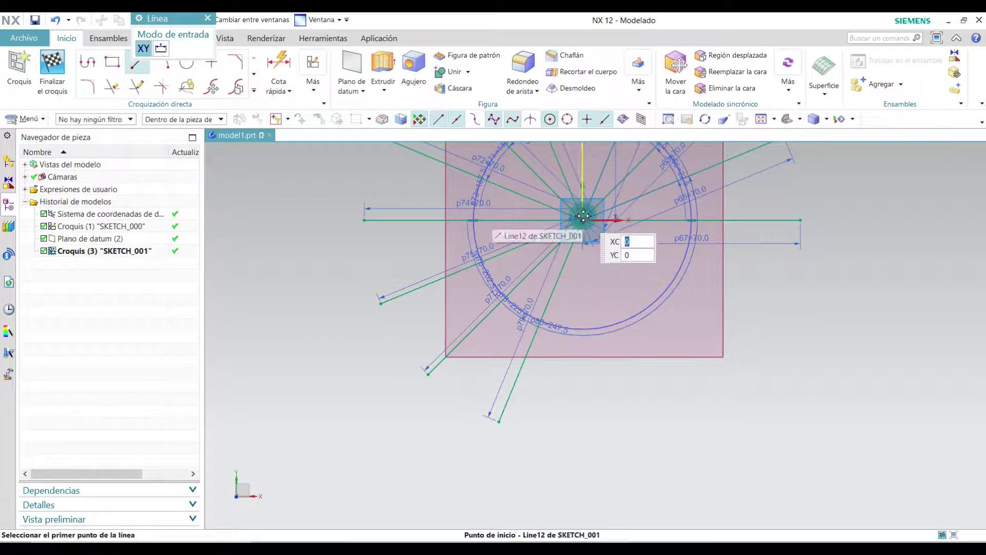
- Draw a 70 mm line from the origin at an angle of 270°
{"action": "left_click", "coordinate": [582, 219]}
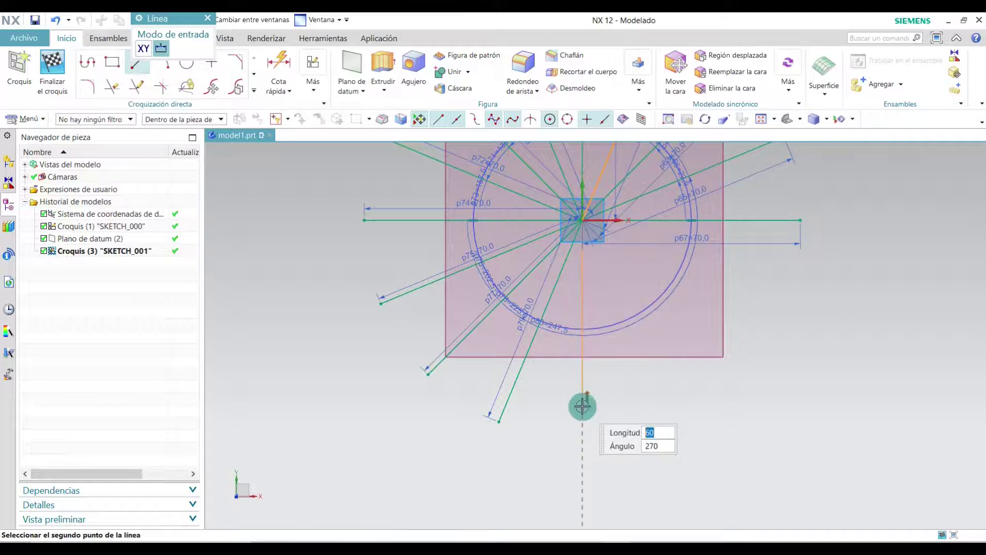
{"action": "type", "text": "7"}
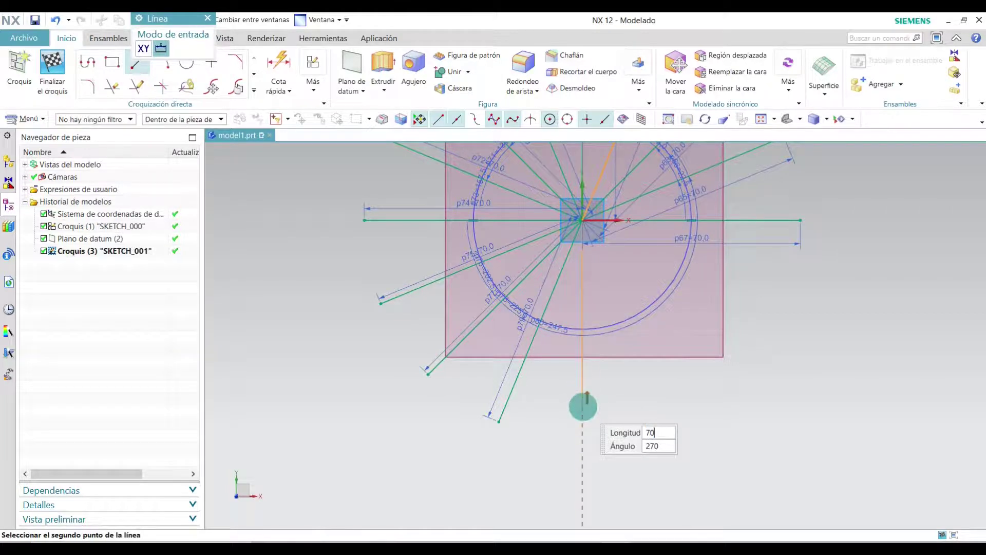
{"action": "type", "text": "0"}
{"action": "key", "text": "Tab"}
{"action": "key", "text": "Return"}
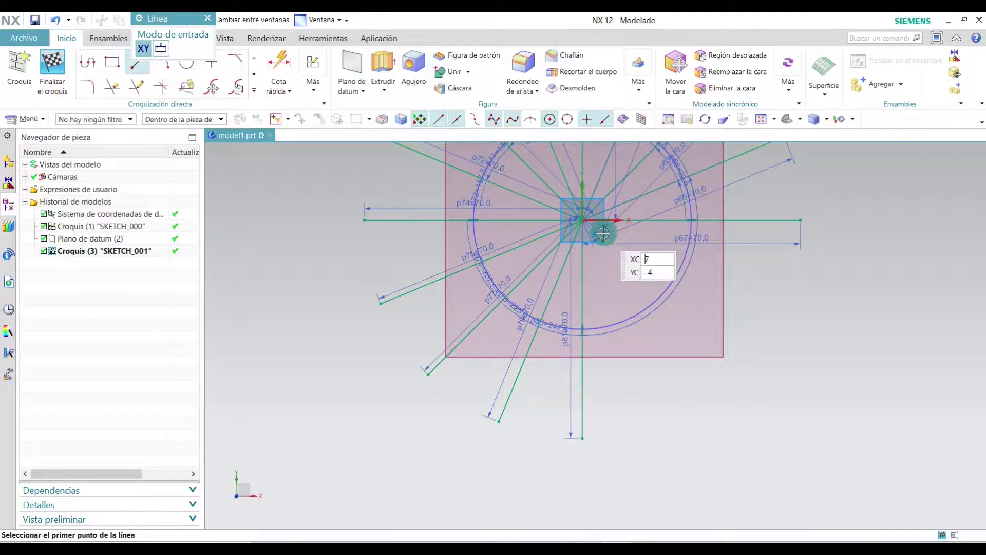
- Draw a 70 mm line from the origin at an angle of 292.5°
{"action": "left_click", "coordinate": [582, 220]}
{"action": "type", "text": "7"}
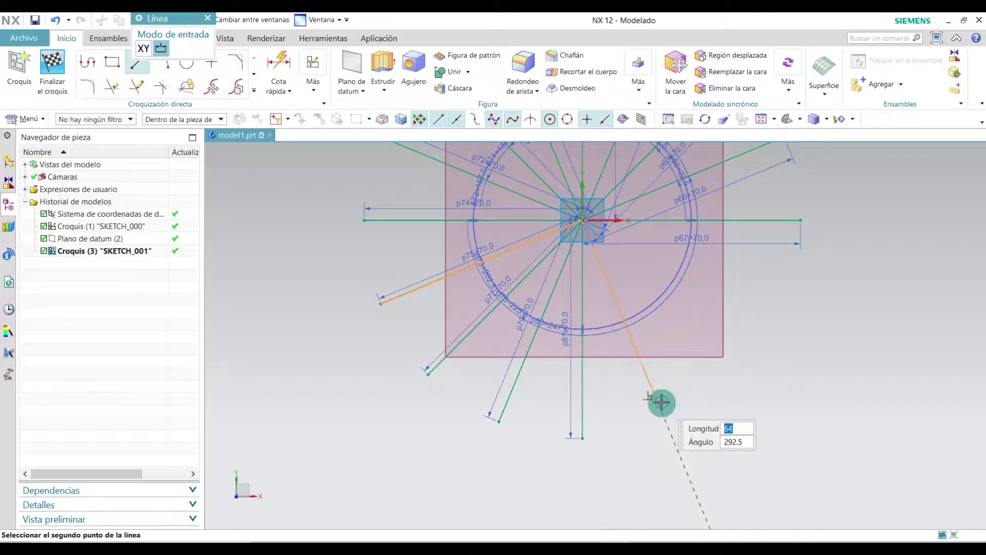
{"action": "type", "text": "0"}
{"action": "key", "text": "Tab"}
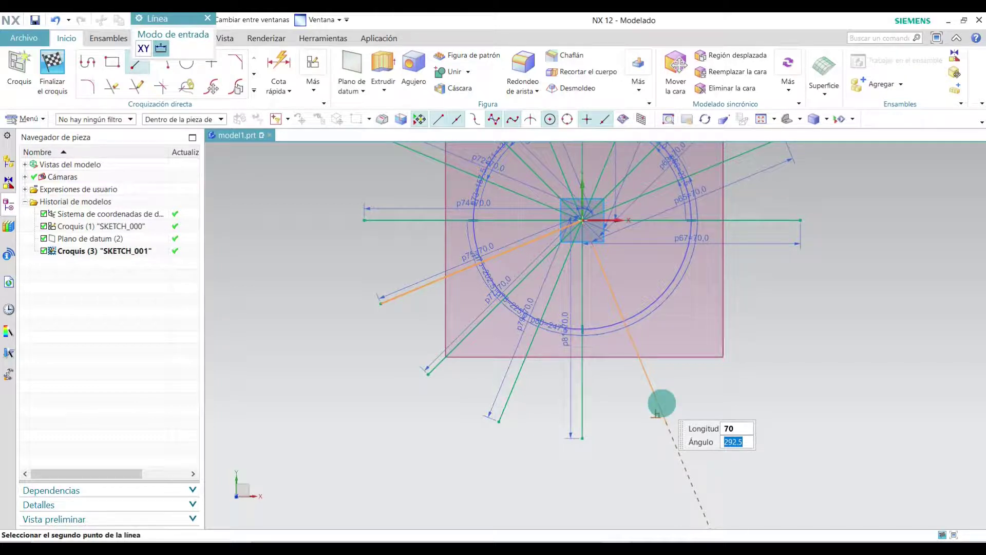
{"action": "type", "text": "2"}
{"action": "key", "text": "Return"}
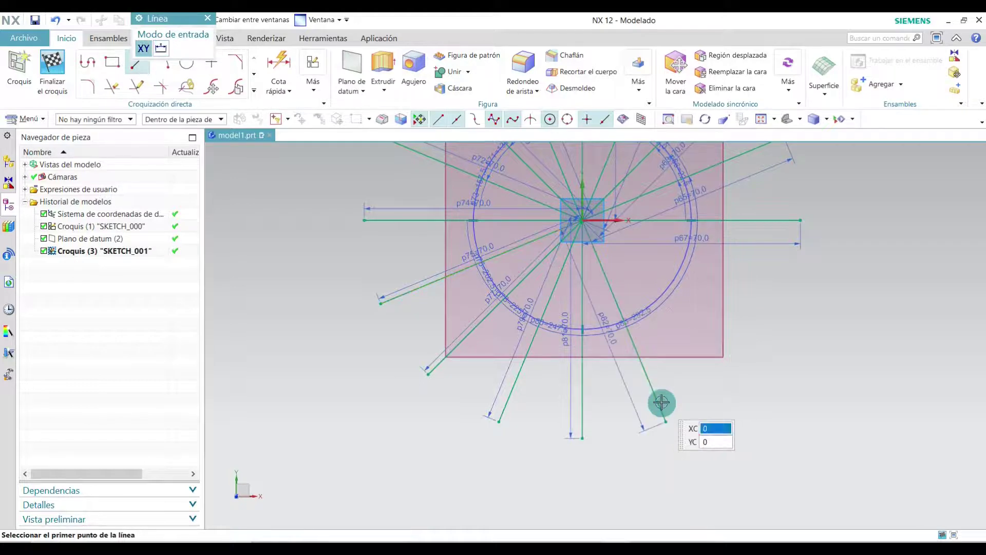
- Draw a 70 mm line from the origin at an angle of 315°
{"action": "left_click", "coordinate": [581, 219]}
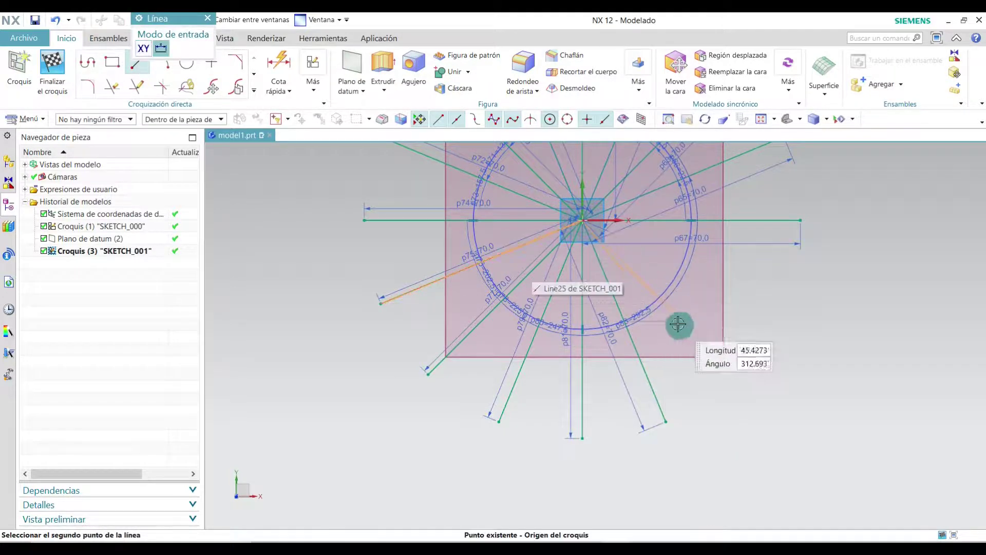
{"action": "type", "text": "70"}
{"action": "key", "text": "Tab"}
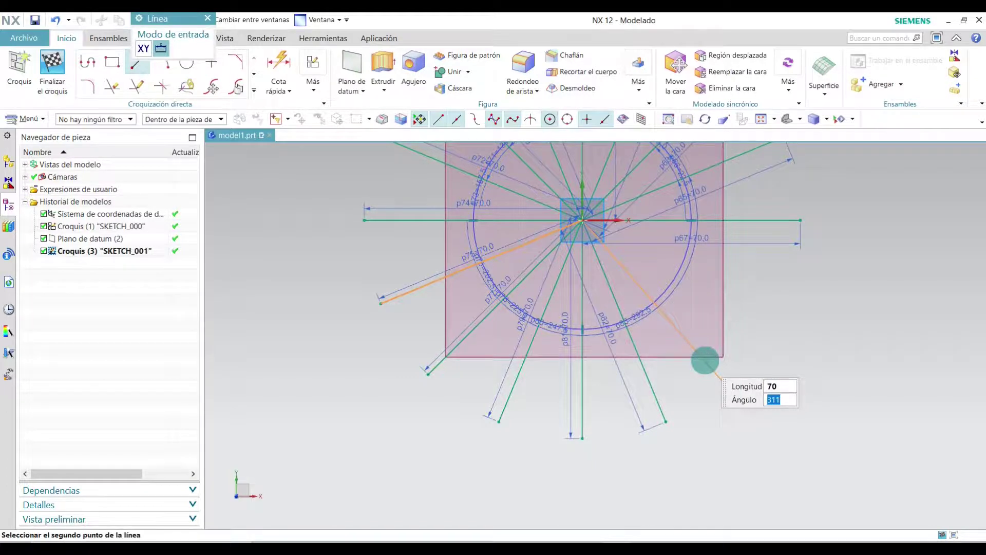
{"action": "type", "text": "3"}
{"action": "key", "text": "Return"}
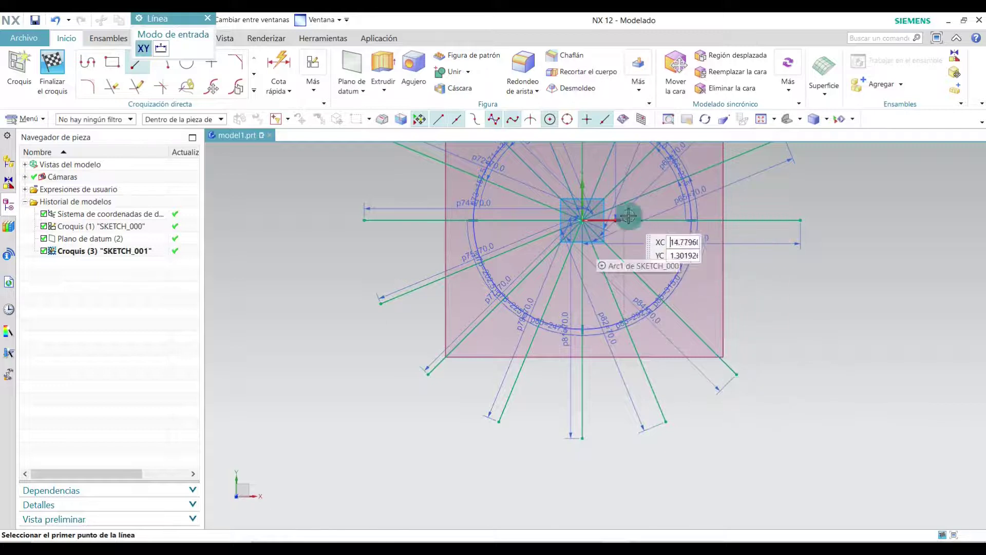
- Draw a 70 mm line from the origin at an angle of 337.5° and finish the Line command
{"action": "left_click", "coordinate": [583, 220]}
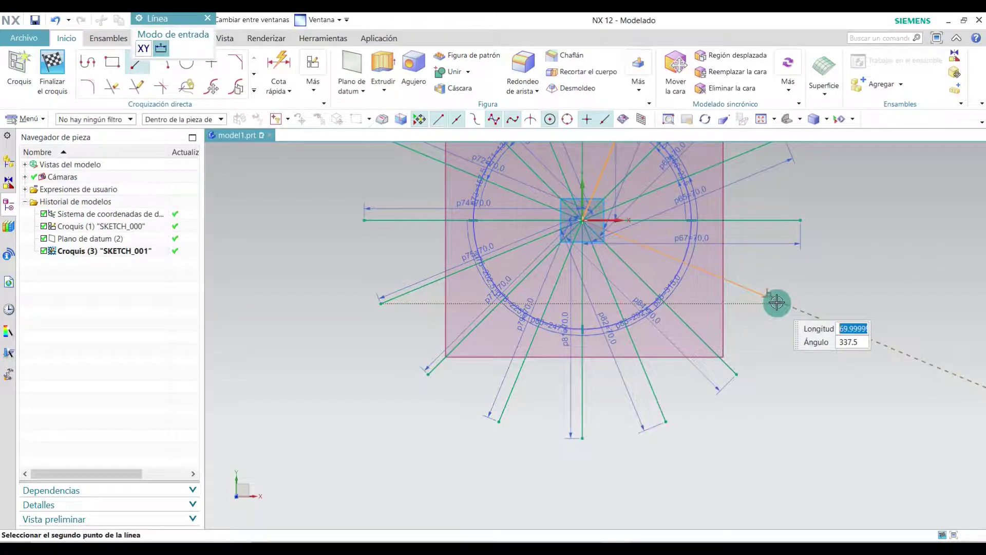
{"action": "type", "text": "70"}
{"action": "key", "text": "Tab"}
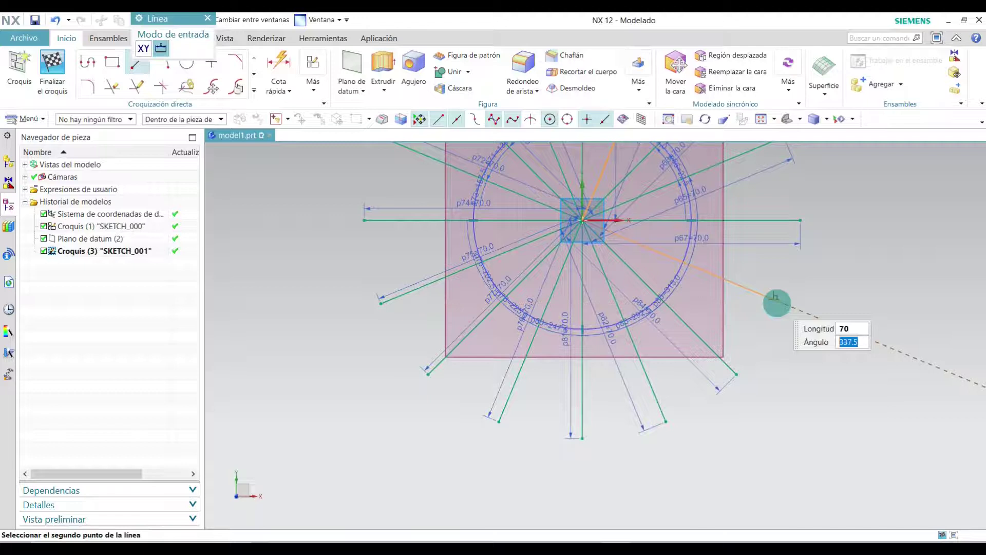
{"action": "type", "text": "337.5"}
{"action": "key", "text": "Return"}
{"action": "scroll", "coordinate": [693, 432], "scroll_direction": "down", "scroll_amount": 3}
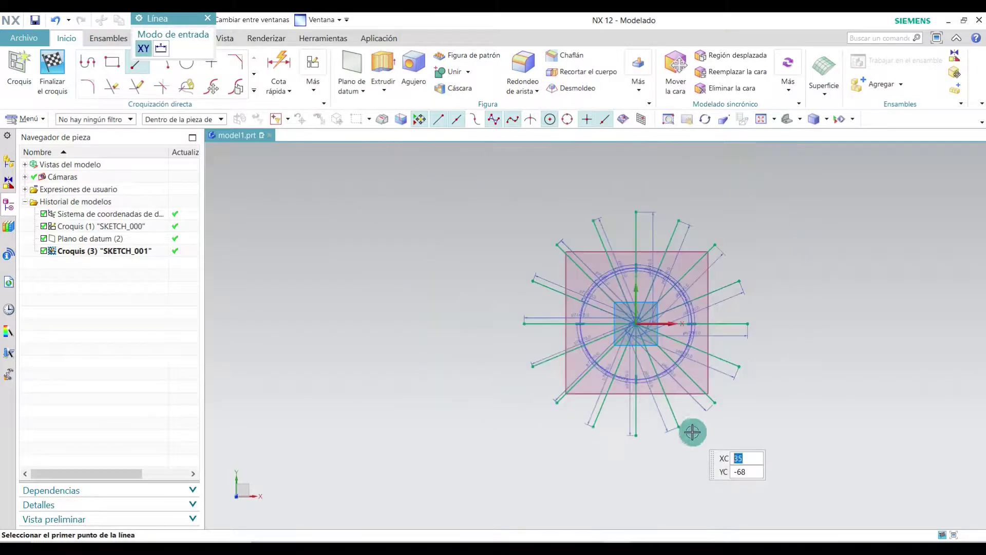
{"action": "scroll", "coordinate": [729, 346], "scroll_direction": "up", "scroll_amount": 3}
{"action": "scroll", "coordinate": [758, 383], "scroll_direction": "down", "scroll_amount": 3}
{"action": "scroll", "coordinate": [775, 343], "scroll_direction": "up", "scroll_amount": 1}
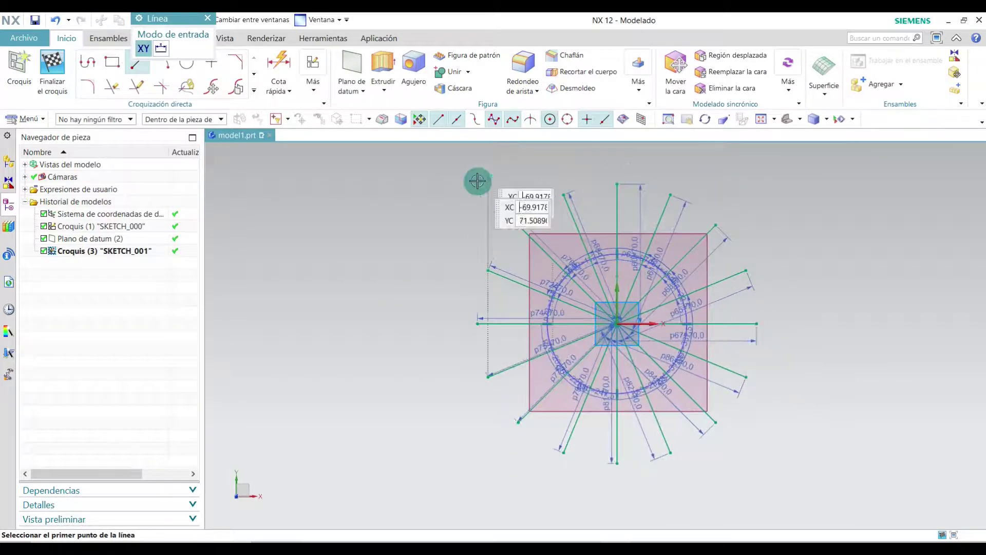
{"action": "left_click", "coordinate": [208, 19]}
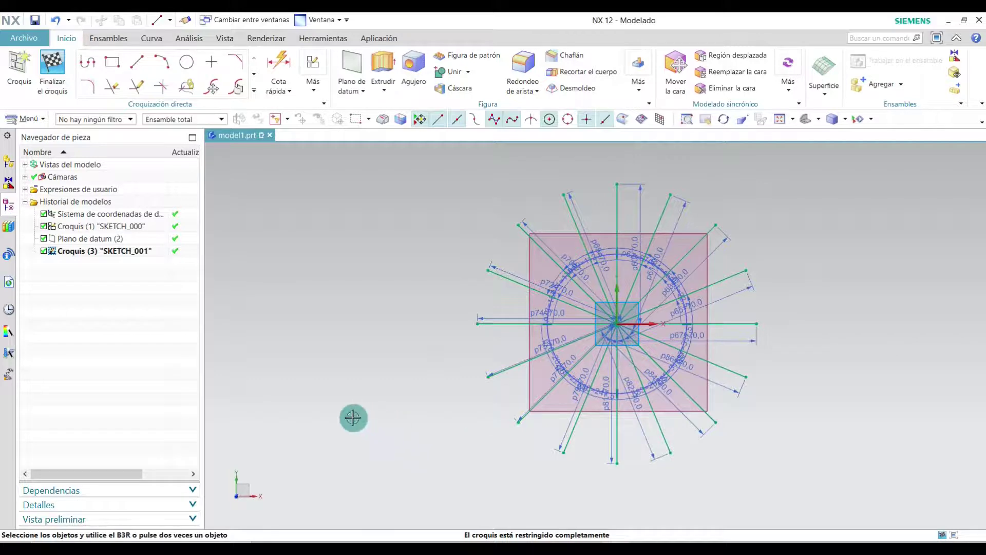
- Draw a 30 mm diameter circle centred on the outer endpoint of the 90° radial line
{"action": "key", "text": "alt+Tab"}
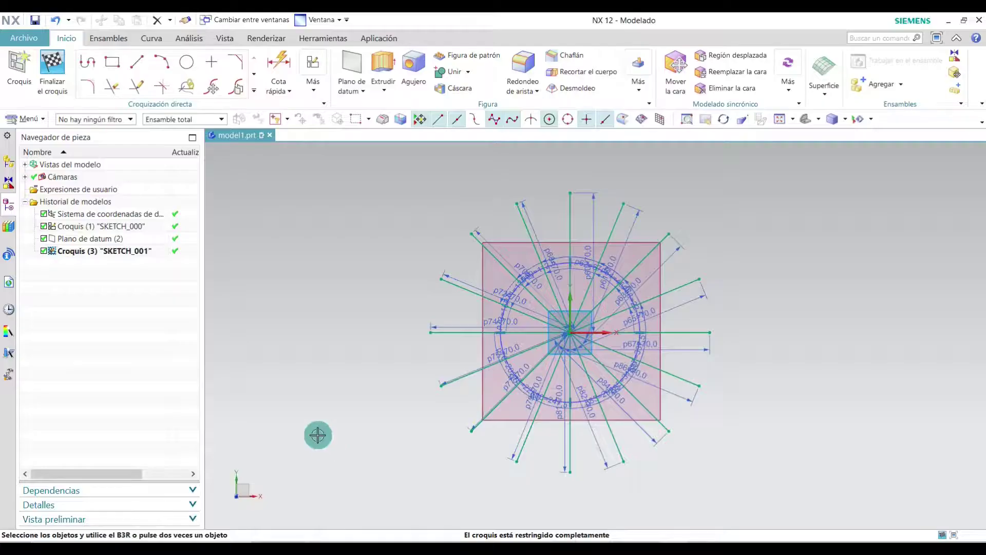
{"action": "left_click", "coordinate": [186, 62]}
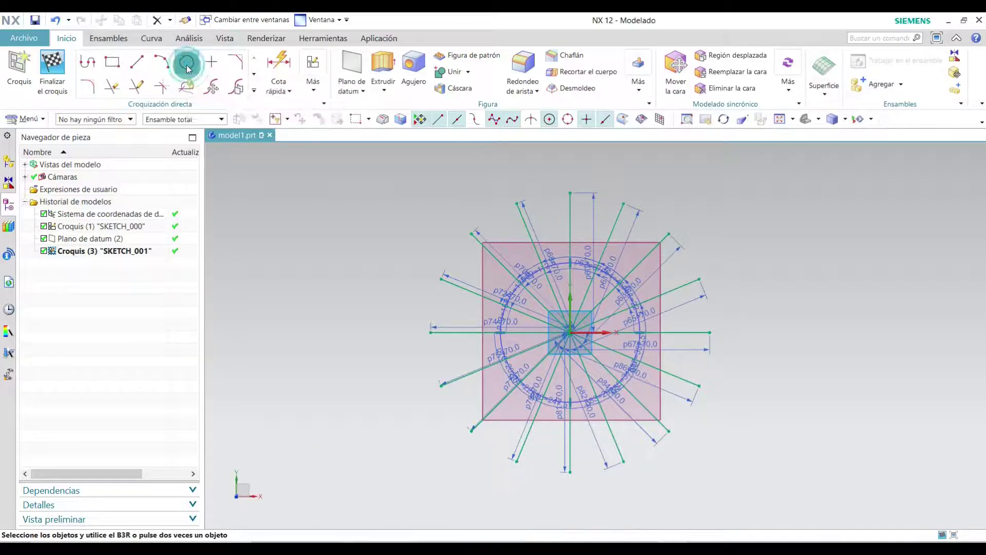
{"action": "scroll", "coordinate": [566, 161], "scroll_direction": "up", "scroll_amount": 3}
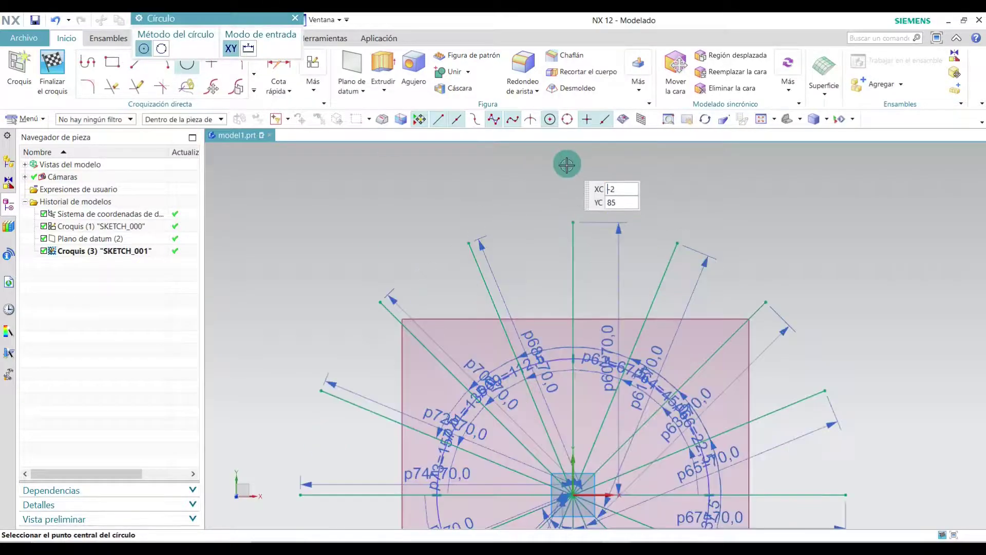
{"action": "left_click", "coordinate": [578, 216]}
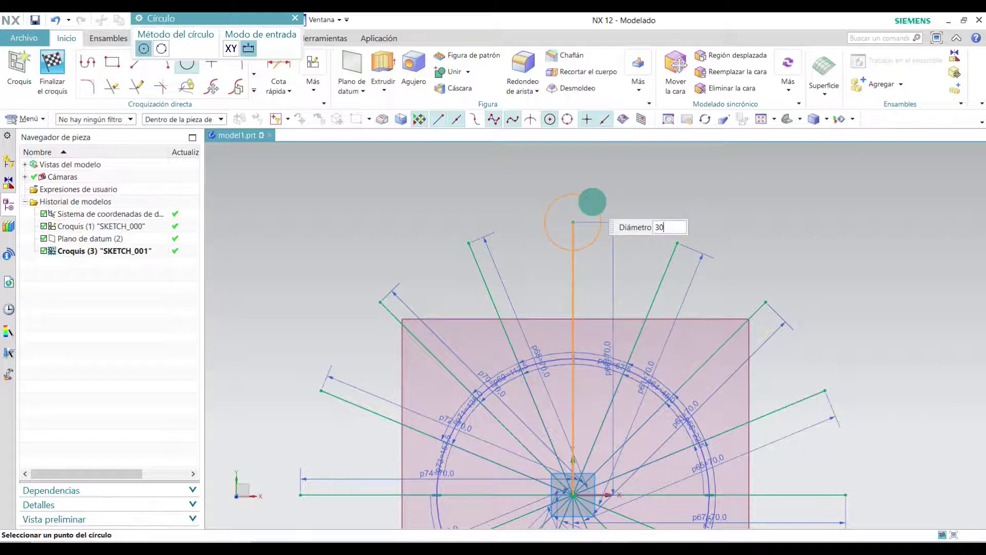
{"action": "key", "text": "Return"}
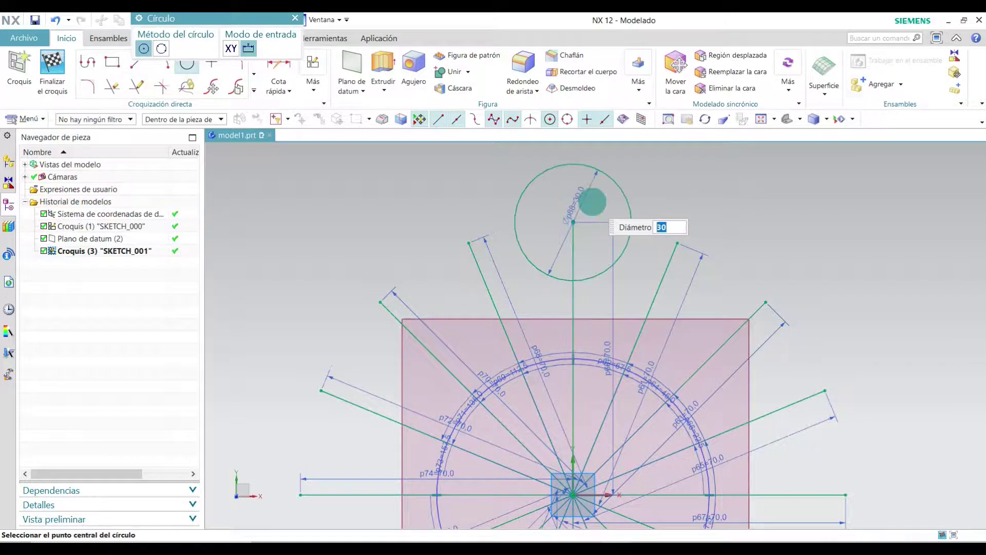
- Place 30 mm diameter circles on the outer endpoints of the 67.5°, 45°, 22.5° and 0° radial lines
{"action": "scroll", "coordinate": [590, 202], "scroll_direction": "down", "scroll_amount": 1}
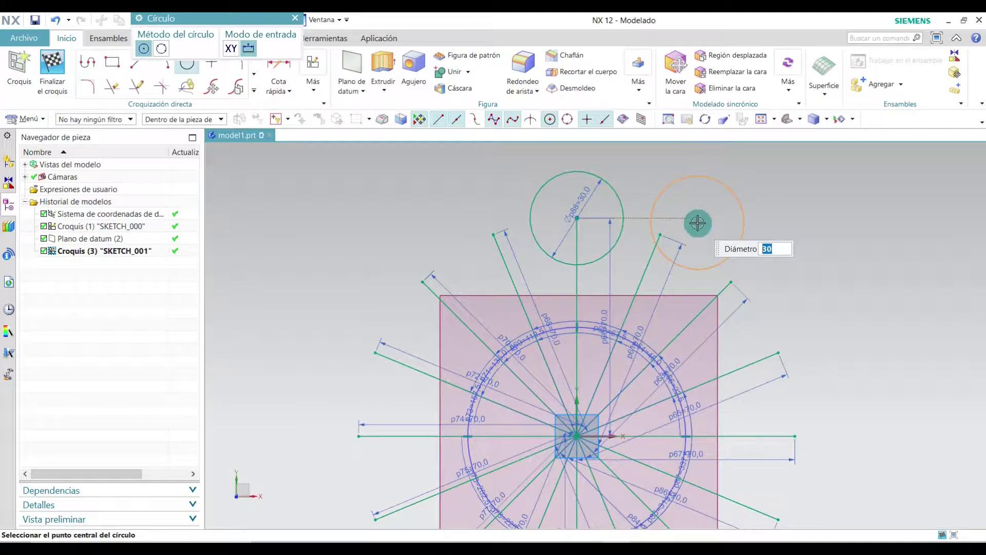
{"action": "middle_click_drag", "start_coordinate": [700, 291], "coordinate": [698, 272], "text": "shift"}
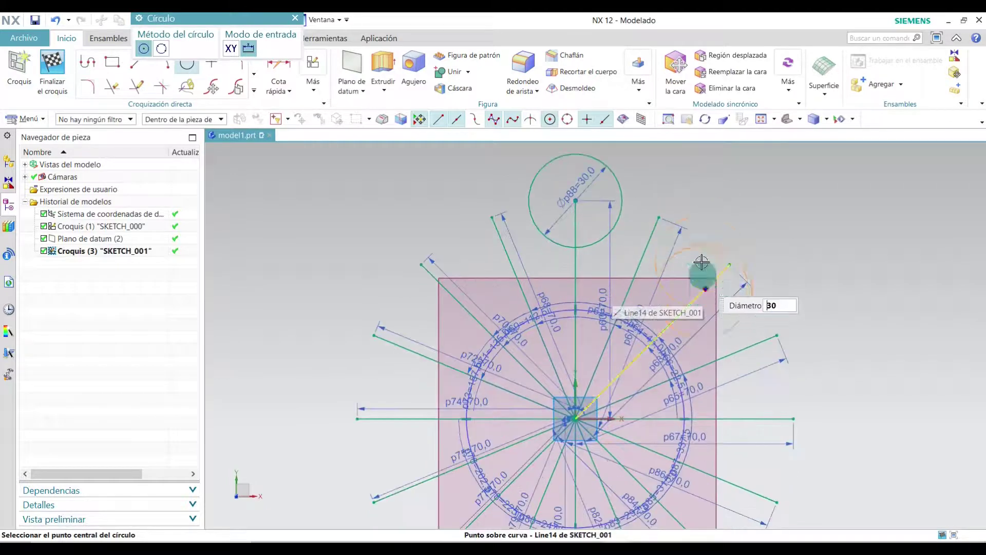
{"action": "left_click", "coordinate": [660, 217]}
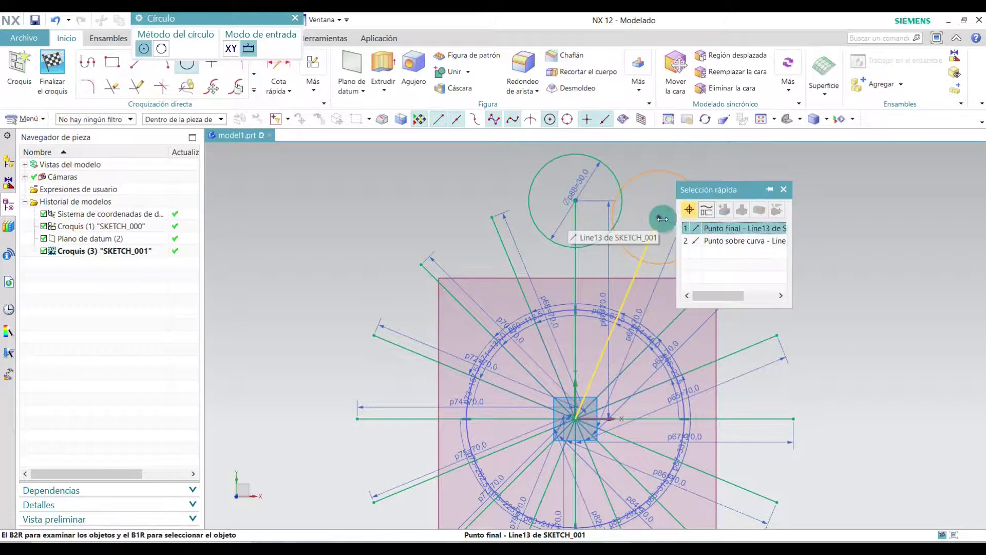
{"action": "left_click", "coordinate": [688, 227]}
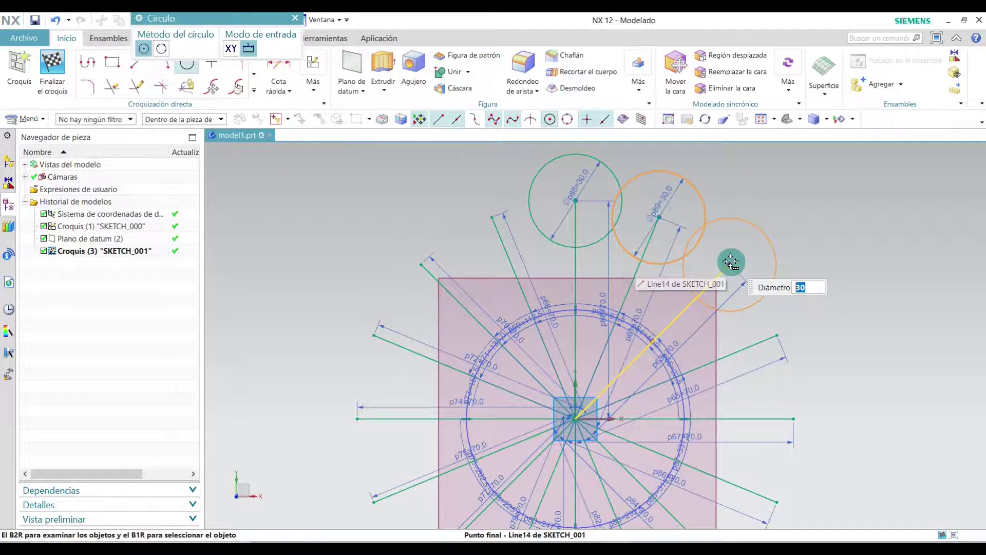
{"action": "left_click", "coordinate": [730, 262]}
{"action": "left_click", "coordinate": [786, 274]}
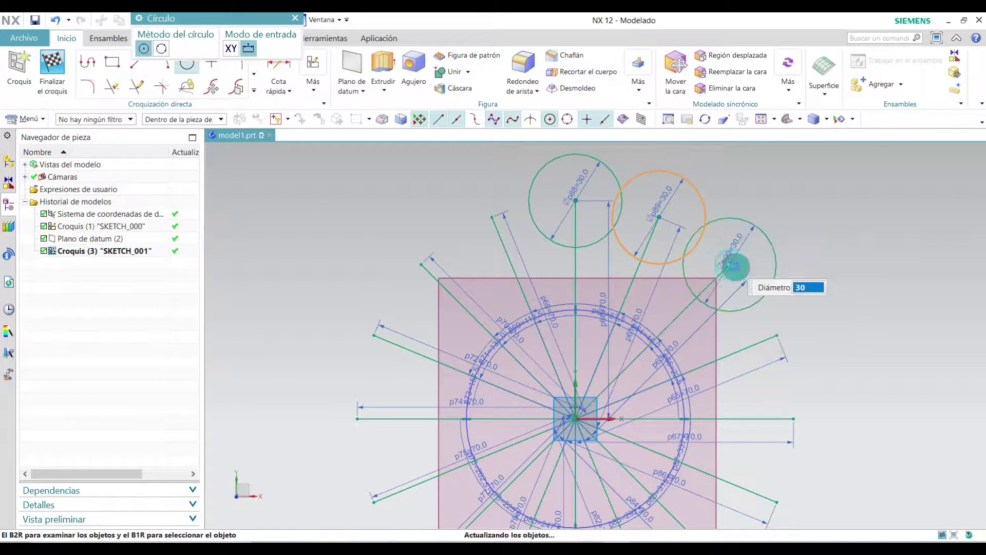
{"action": "left_click", "coordinate": [777, 333]}
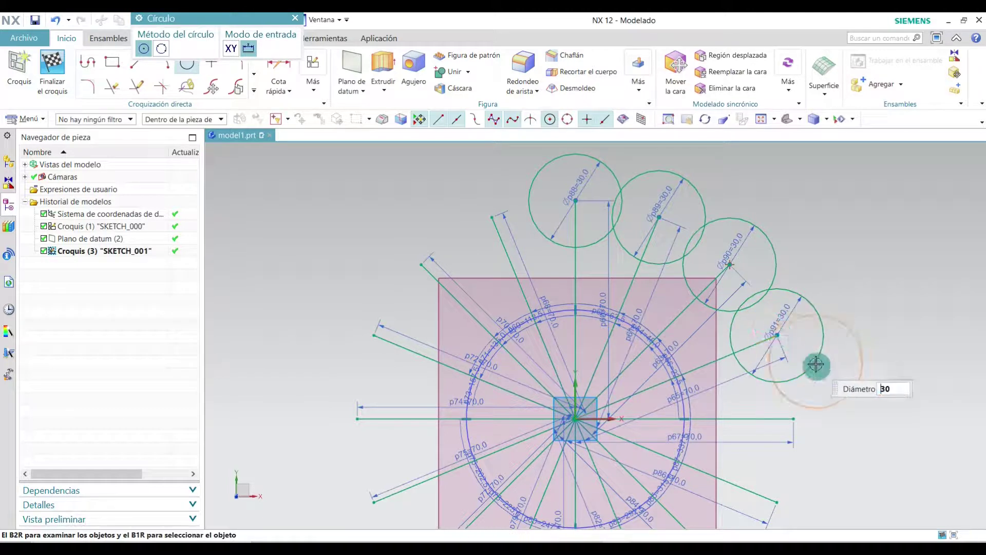
{"action": "left_click", "coordinate": [793, 418]}
- Place 30 mm diameter circles on the outer endpoints of the 337.5°, 315° and 292.5° radial lines
{"action": "scroll", "coordinate": [797, 335], "scroll_direction": "down", "scroll_amount": 2}
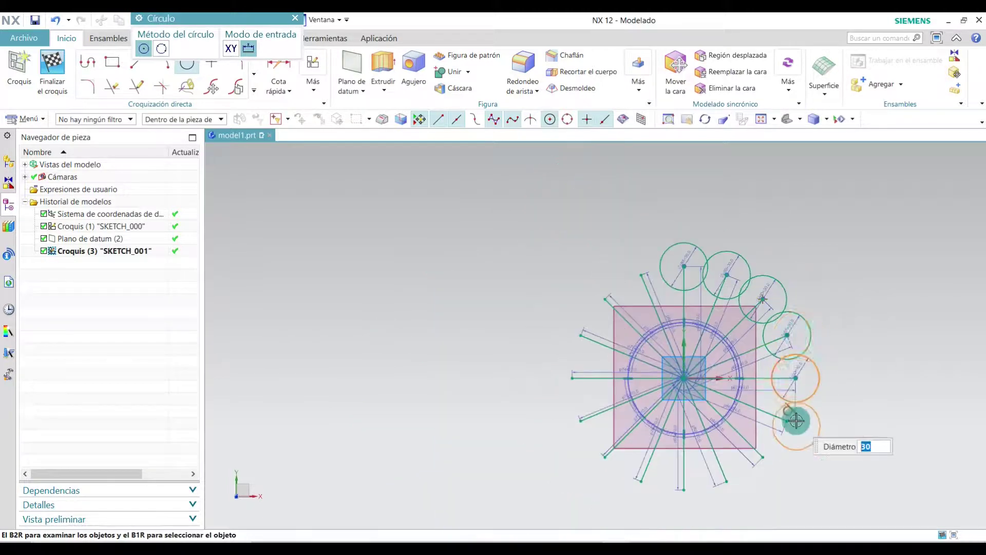
{"action": "scroll", "coordinate": [783, 437], "scroll_direction": "up", "scroll_amount": 2}
{"action": "left_click", "coordinate": [775, 422]}
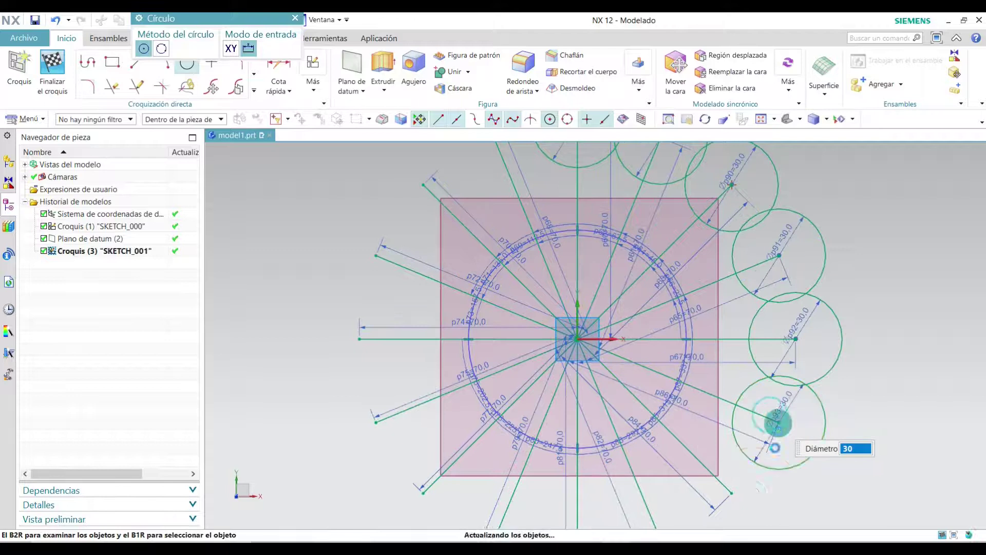
{"action": "left_click", "coordinate": [732, 493]}
{"action": "scroll", "coordinate": [733, 488], "scroll_direction": "down", "scroll_amount": 2}
{"action": "scroll", "coordinate": [736, 485], "scroll_direction": "up", "scroll_amount": 2}
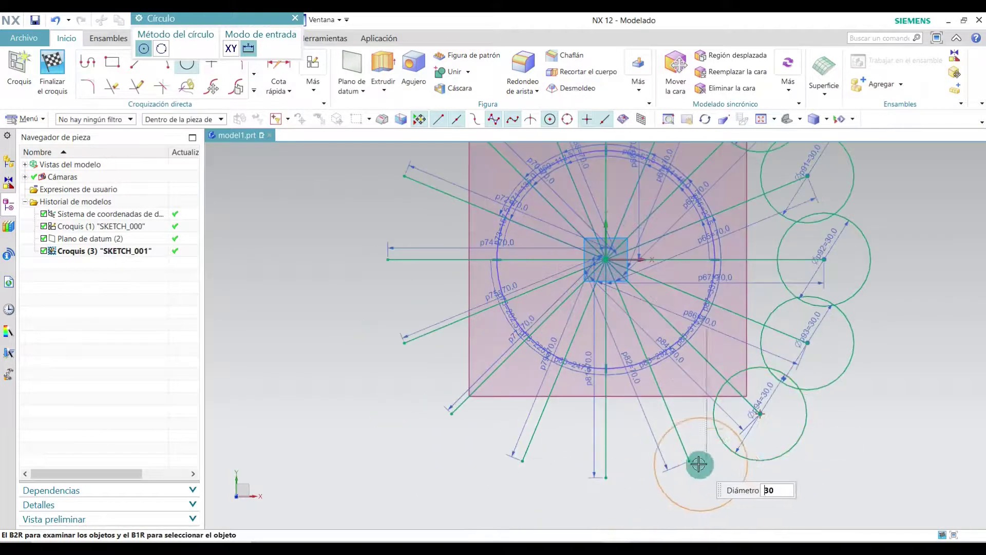
{"action": "left_click", "coordinate": [708, 480]}
- Place 30 mm diameter circles on the outer endpoints of the 270°, 247.5°, 225° and 202.5° radial lines
{"action": "left_click", "coordinate": [607, 478]}
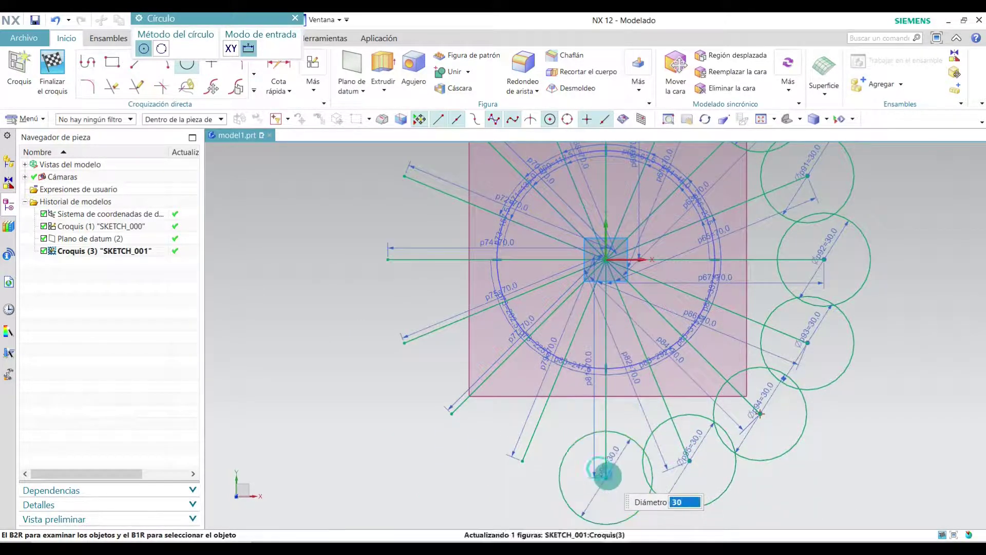
{"action": "left_click", "coordinate": [522, 461]}
{"action": "left_click", "coordinate": [452, 413]}
{"action": "left_click", "coordinate": [405, 342]}
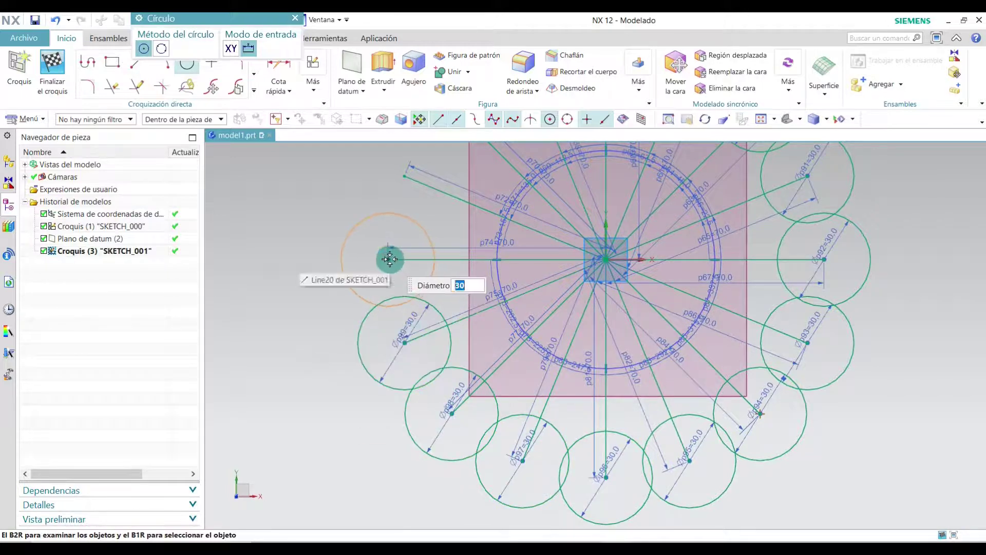
- Place 30 mm diameter circles on the outer endpoints of the 180°, 157.5°, 135° and 112.5° radial lines and finish the Circle command
{"action": "scroll", "coordinate": [389, 260], "scroll_direction": "down", "scroll_amount": 3}
{"action": "scroll", "coordinate": [387, 242], "scroll_direction": "up", "scroll_amount": 4}
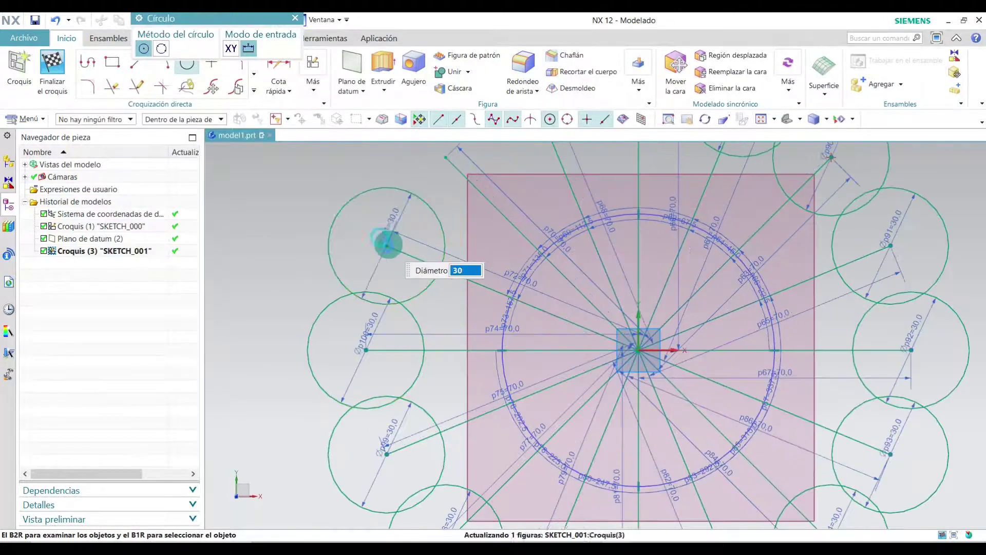
{"action": "scroll", "coordinate": [406, 308], "scroll_direction": "down", "scroll_amount": 3}
{"action": "scroll", "coordinate": [417, 332], "scroll_direction": "up", "scroll_amount": 3}
{"action": "left_click", "coordinate": [434, 270]}
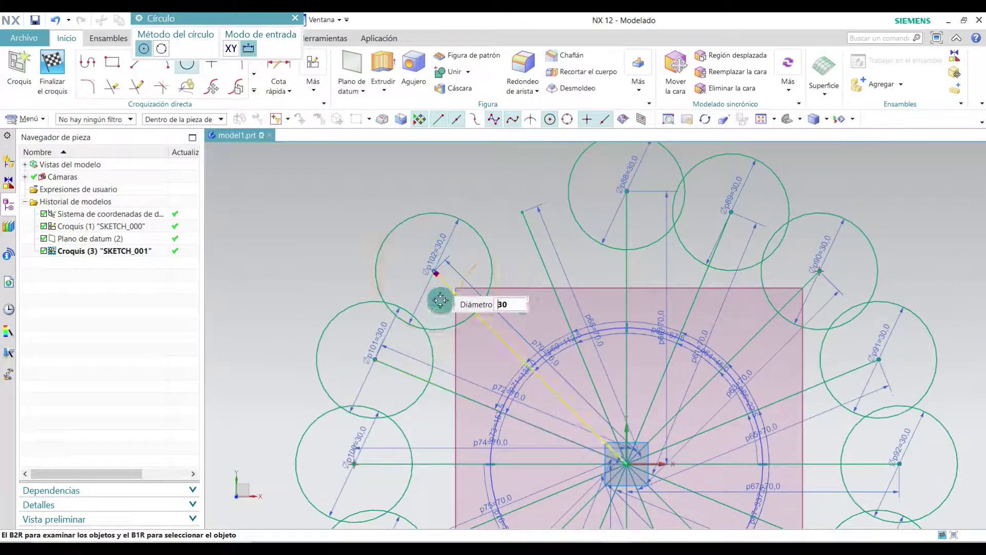
{"action": "left_click", "coordinate": [520, 210]}
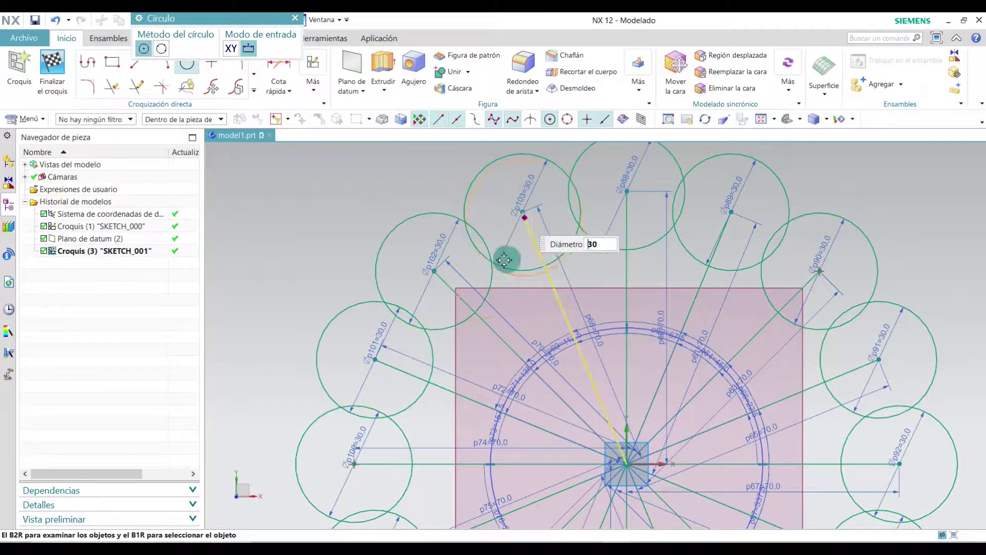
{"action": "scroll", "coordinate": [467, 260], "scroll_direction": "down", "scroll_amount": 2}
{"action": "scroll", "coordinate": [576, 324], "scroll_direction": "up", "scroll_amount": 1}
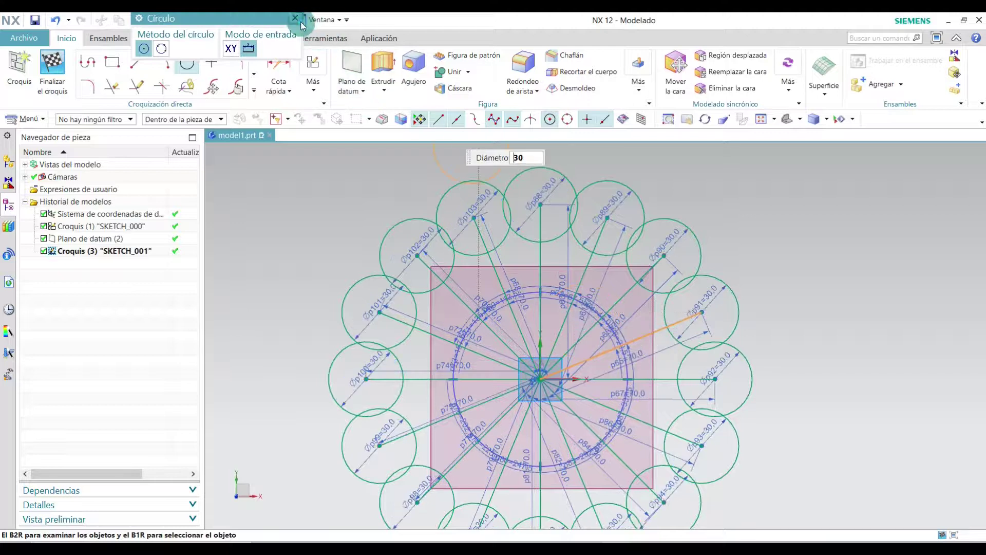
{"action": "key", "text": "Escape"}
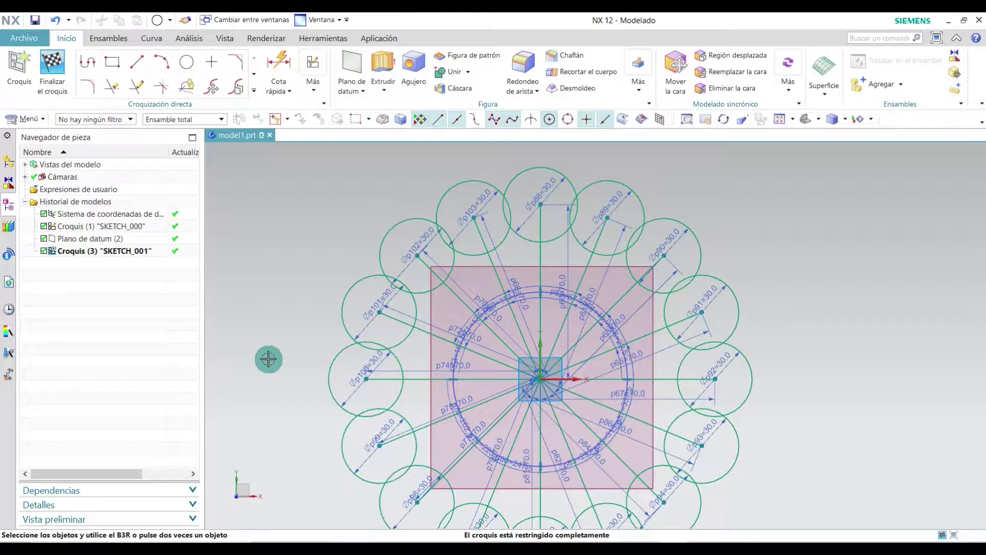
- Fillet the outer gap between the circles on the 90° and 67.5° lines with a radius of about 13 mm
{"action": "left_click", "coordinate": [88, 83]}
{"action": "scroll", "coordinate": [596, 185], "scroll_direction": "up", "scroll_amount": 5}
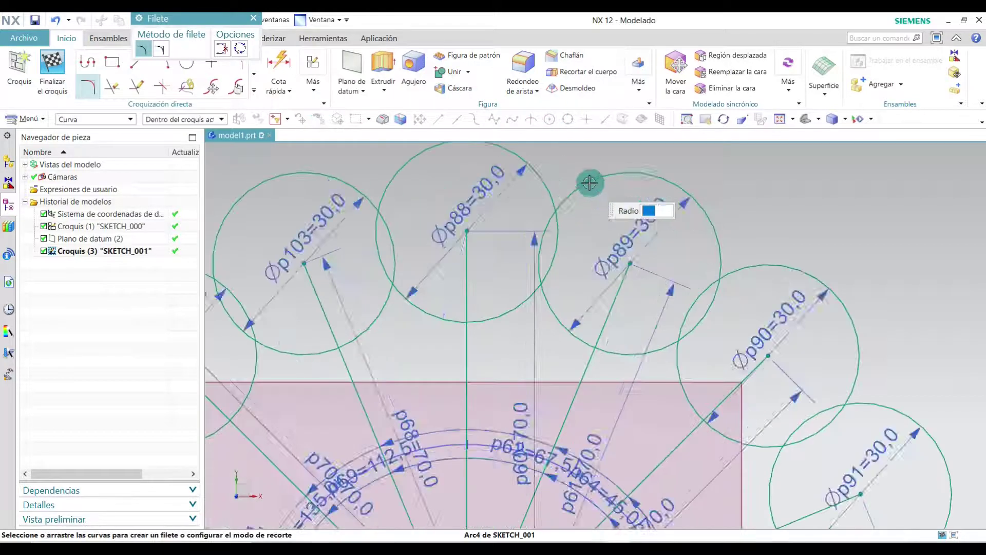
{"action": "left_click", "coordinate": [536, 169]}
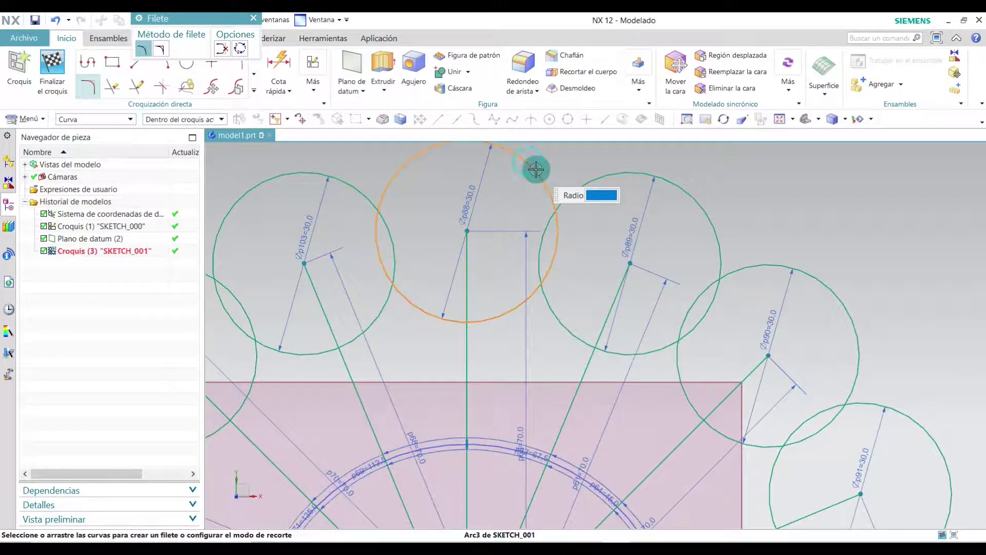
{"action": "left_click", "coordinate": [565, 187]}
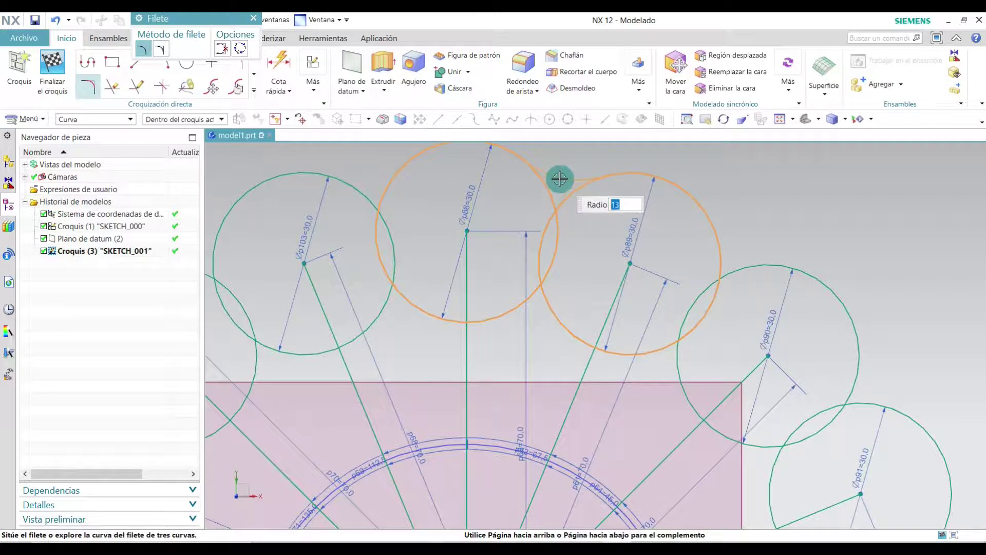
{"action": "left_click", "coordinate": [560, 179]}
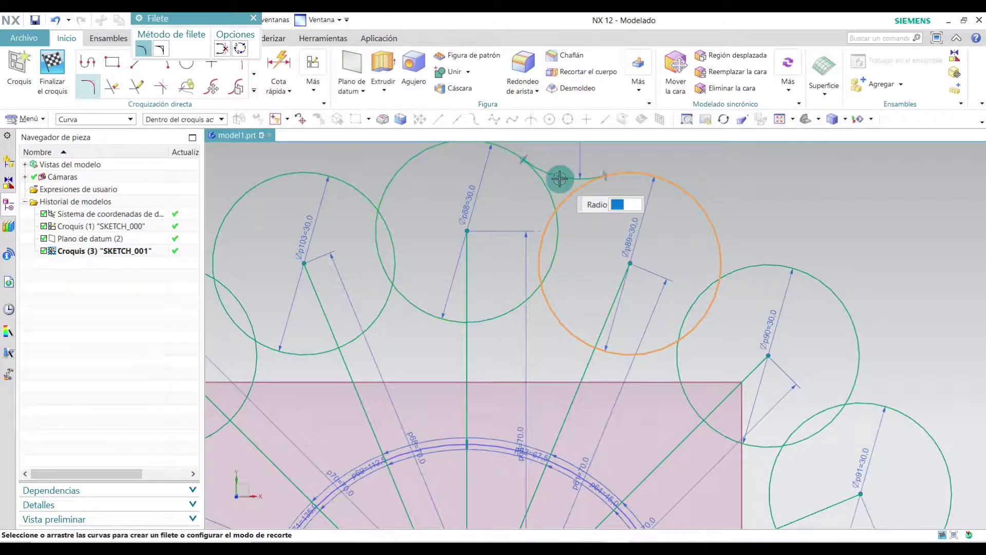
- Add a freehand fillet across the outer gap between the circles on the 67.5° and 45° lines
{"action": "scroll", "coordinate": [612, 226], "scroll_direction": "down", "scroll_amount": 4}
{"action": "scroll", "coordinate": [685, 247], "scroll_direction": "up", "scroll_amount": 4}
{"action": "left_click", "coordinate": [649, 192]}
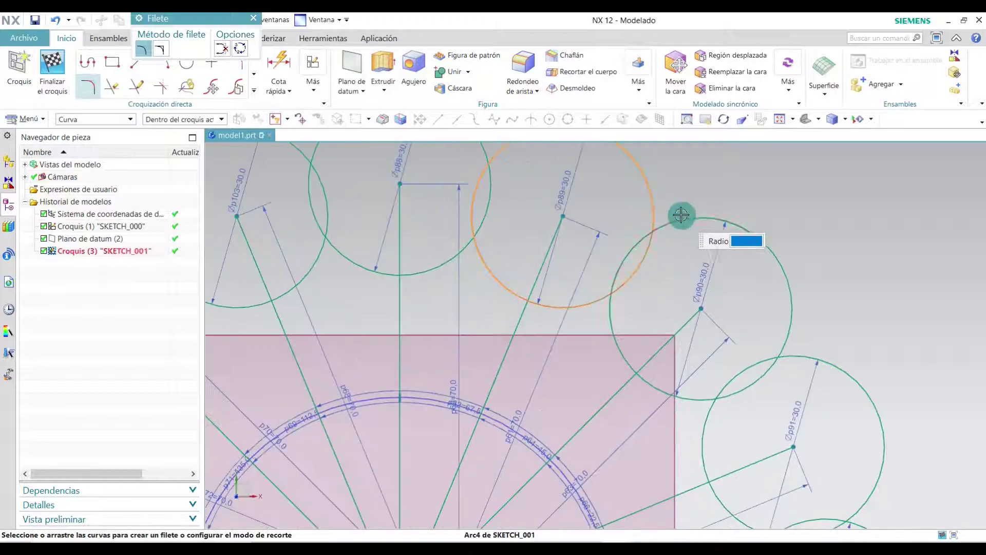
{"action": "left_click", "coordinate": [682, 217]}
{"action": "left_click", "coordinate": [679, 213]}
- Fillet the outer gap between the circles on the 45° and 22.5° lines with a radius of about 10 mm
{"action": "scroll", "coordinate": [728, 304], "scroll_direction": "down", "scroll_amount": 4}
{"action": "scroll", "coordinate": [719, 300], "scroll_direction": "up", "scroll_amount": 4}
{"action": "scroll", "coordinate": [711, 278], "scroll_direction": "down", "scroll_amount": 4}
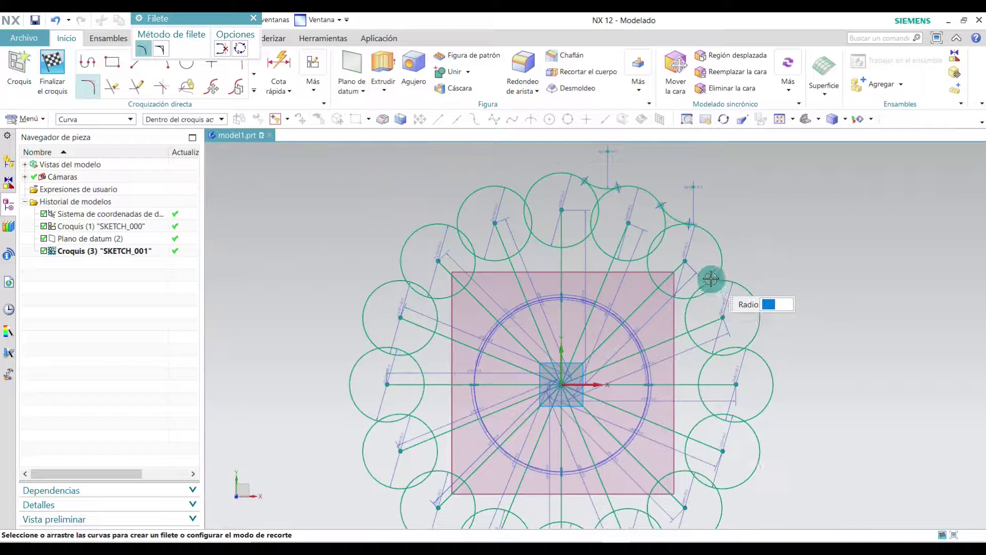
{"action": "scroll", "coordinate": [711, 278], "scroll_direction": "down", "scroll_amount": 2}
{"action": "scroll", "coordinate": [704, 287], "scroll_direction": "up", "scroll_amount": 6}
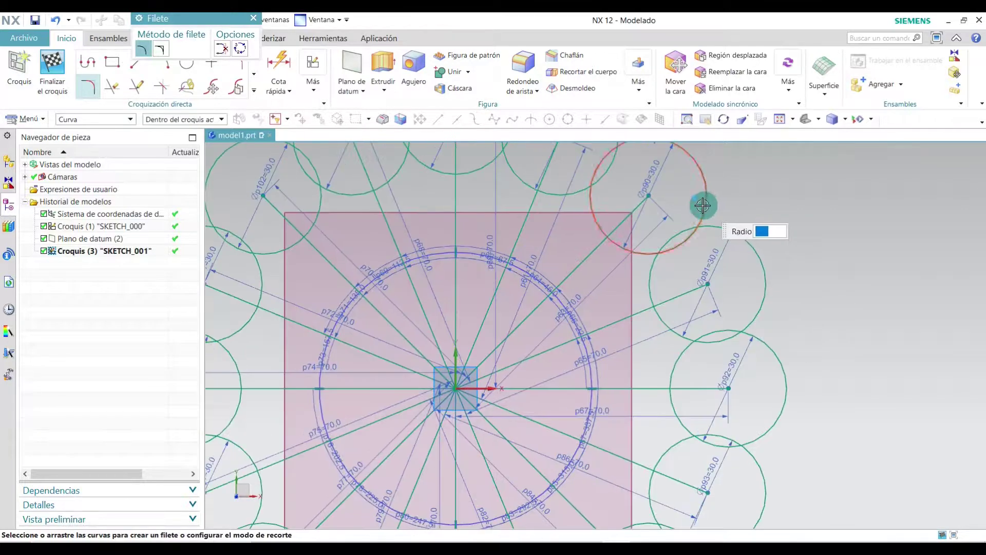
{"action": "left_click", "coordinate": [703, 205]}
{"action": "left_click", "coordinate": [718, 219]}
{"action": "scroll", "coordinate": [719, 221], "scroll_direction": "up", "scroll_amount": 5}
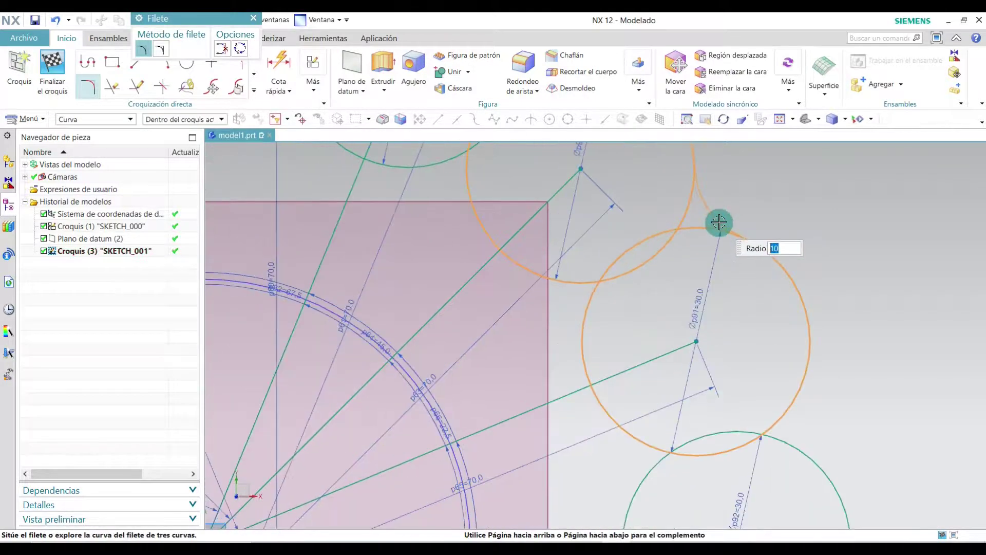
{"action": "left_click", "coordinate": [719, 222]}
{"action": "scroll", "coordinate": [733, 323], "scroll_direction": "down", "scroll_amount": 5}
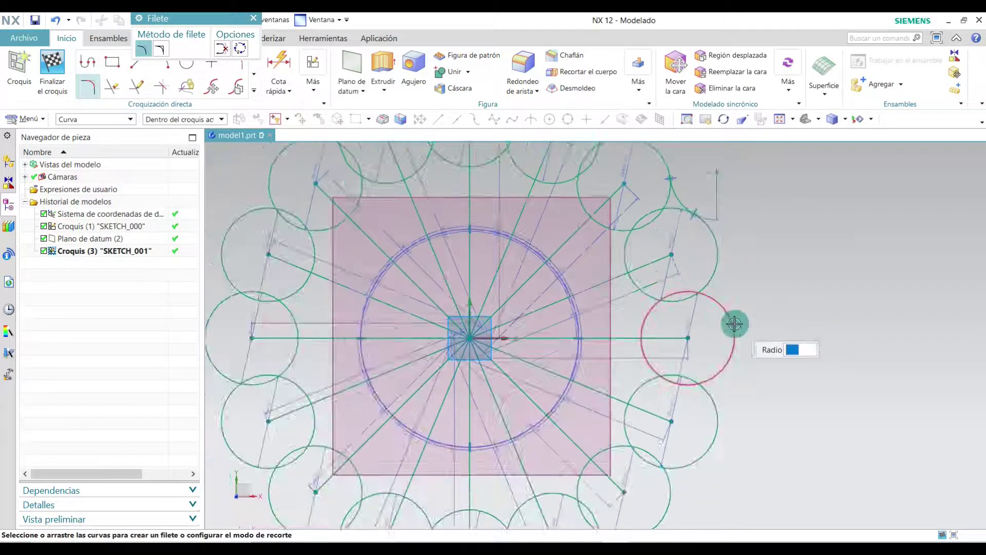
- Fillet the outer gap between the circles on the 22.5° and 0° lines with a 15 mm radius
{"action": "scroll", "coordinate": [685, 241], "scroll_direction": "up", "scroll_amount": 5}
{"action": "left_click", "coordinate": [684, 242]}
{"action": "left_click", "coordinate": [688, 268]}
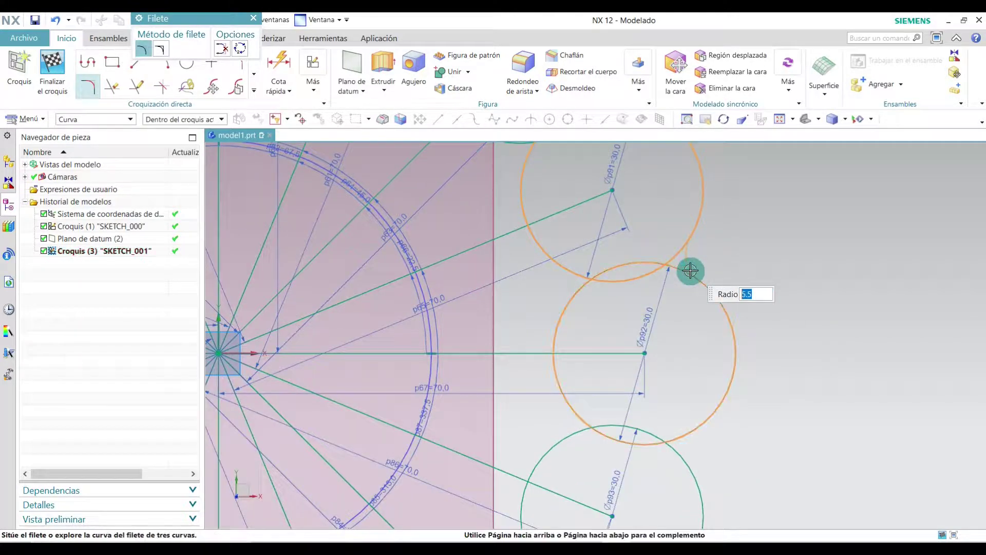
{"action": "key", "text": "Return"}
{"action": "scroll", "coordinate": [678, 265], "scroll_direction": "down", "scroll_amount": 5}
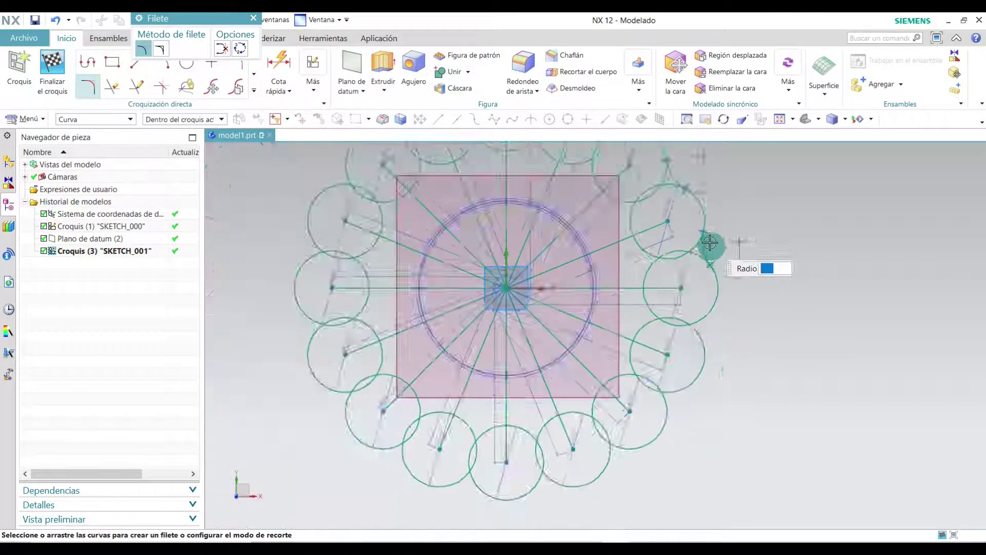
- Fillet the outer gap between the circles on the 0° and 337.5° lines with a 15 mm radius
{"action": "scroll", "coordinate": [674, 272], "scroll_direction": "up", "scroll_amount": 5}
{"action": "left_click", "coordinate": [686, 291]}
{"action": "scroll", "coordinate": [681, 303], "scroll_direction": "up", "scroll_amount": 5}
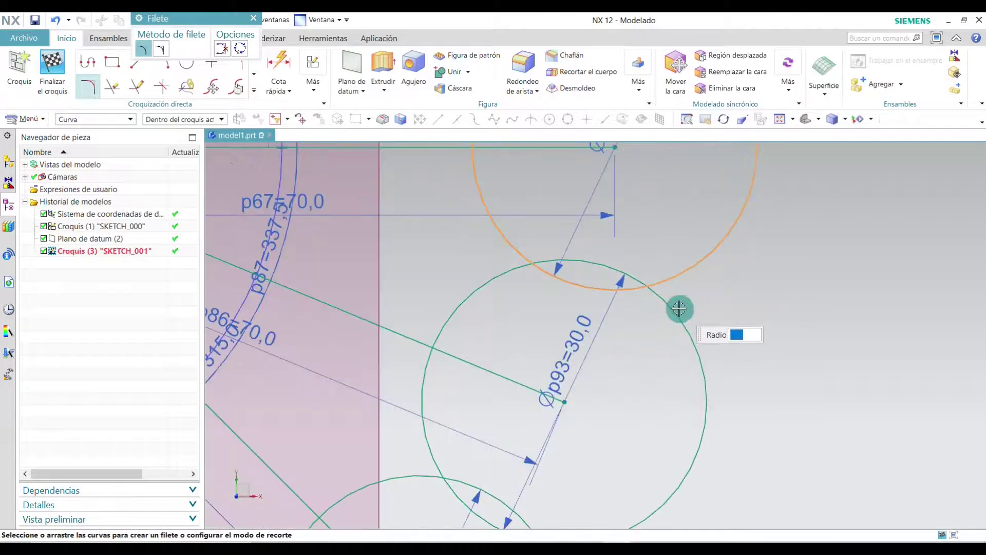
{"action": "left_click", "coordinate": [679, 309]}
{"action": "key", "text": "Return"}
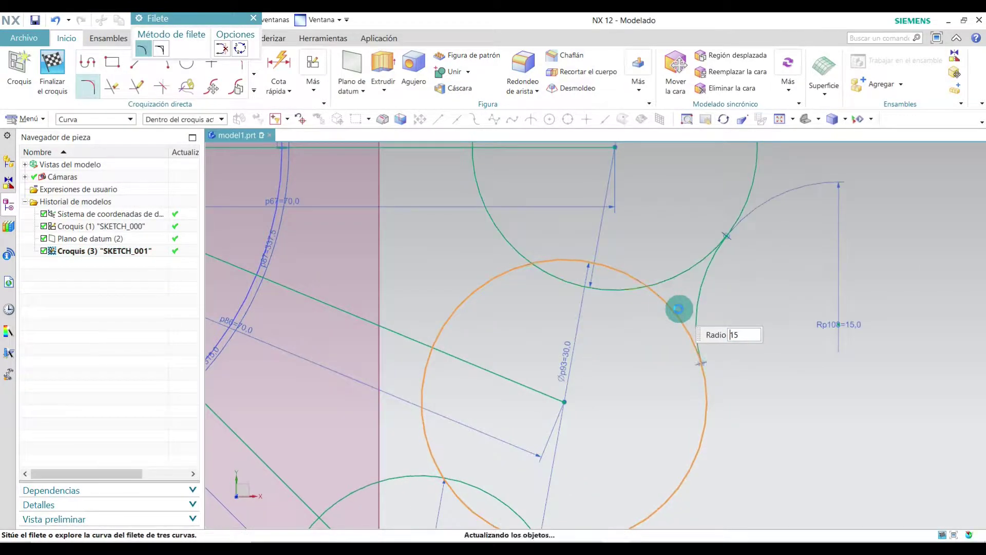
{"action": "scroll", "coordinate": [679, 308], "scroll_direction": "down", "scroll_amount": 5}
- Fillet the outer gap between the circles on the 337.5° and 315° lines with a 15 mm radius
{"action": "scroll", "coordinate": [705, 282], "scroll_direction": "up", "scroll_amount": 5}
{"action": "scroll", "coordinate": [631, 444], "scroll_direction": "up", "scroll_amount": 3}
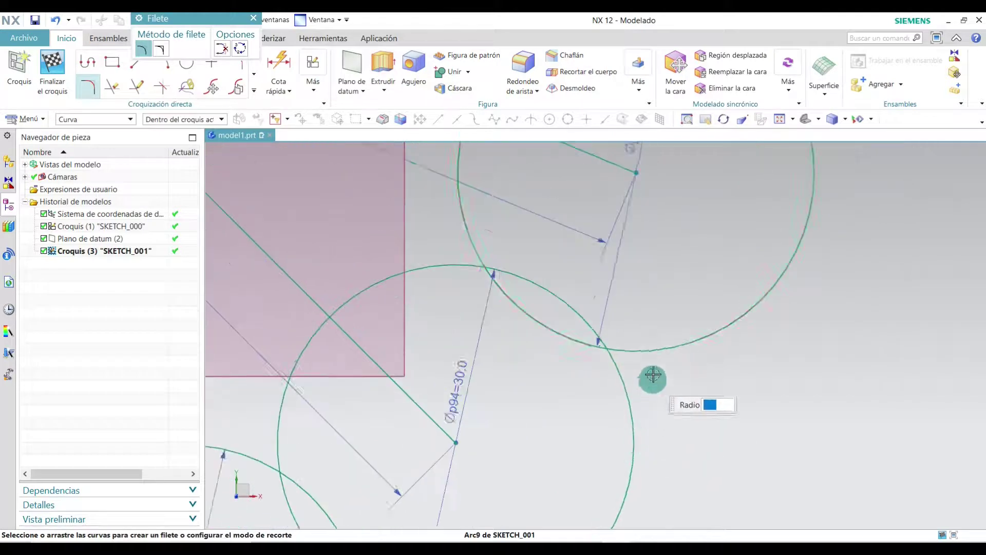
{"action": "left_click", "coordinate": [660, 347]}
{"action": "left_click", "coordinate": [631, 393]}
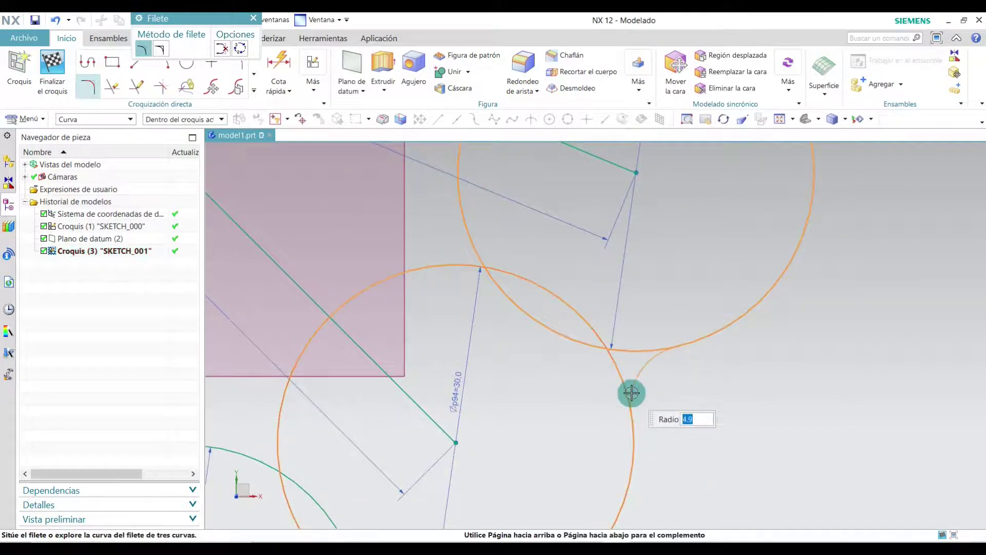
{"action": "key", "text": "Return"}
{"action": "scroll", "coordinate": [632, 392], "scroll_direction": "down", "scroll_amount": 5}
- Fillet the outer gap between the circles on the 315° and 292.5° lines with a 15 mm radius
{"action": "scroll", "coordinate": [656, 396], "scroll_direction": "up", "scroll_amount": 3}
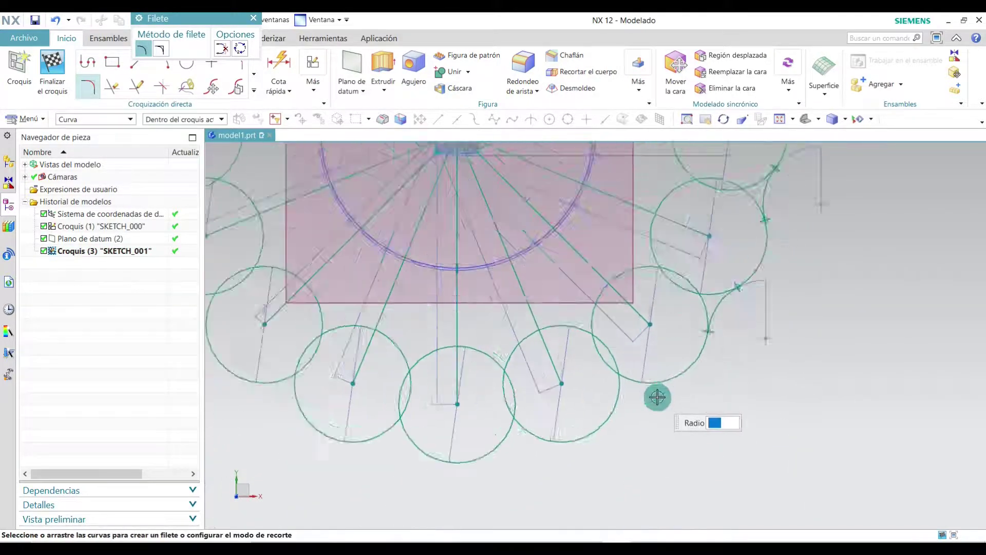
{"action": "left_click", "coordinate": [572, 390]}
{"action": "left_click", "coordinate": [607, 368]}
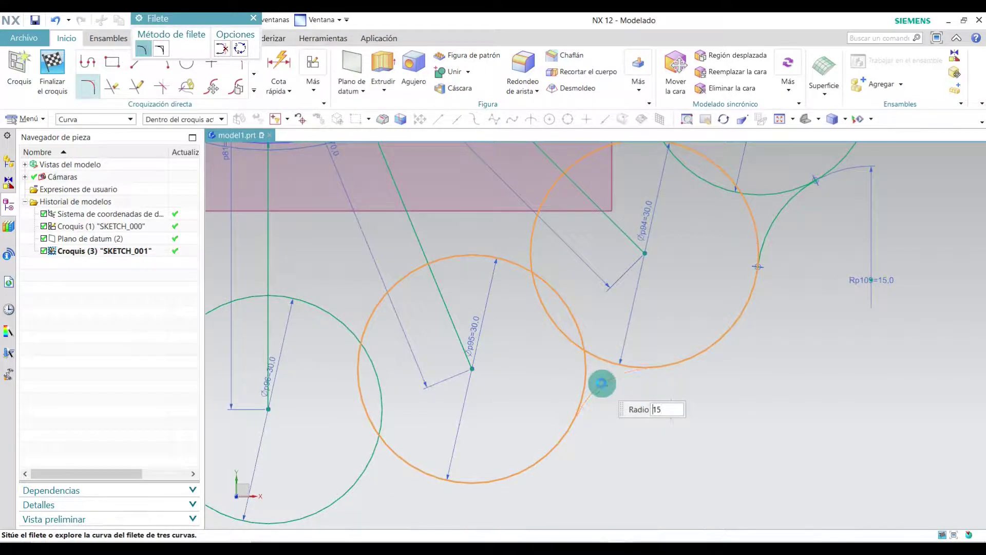
{"action": "left_click", "coordinate": [602, 383]}
{"action": "scroll", "coordinate": [562, 406], "scroll_direction": "down", "scroll_amount": 4}
- Fillet the outer gap between the circles on the 292.5° and 270° lines with a 15 mm radius
{"action": "scroll", "coordinate": [467, 308], "scroll_direction": "up", "scroll_amount": 4}
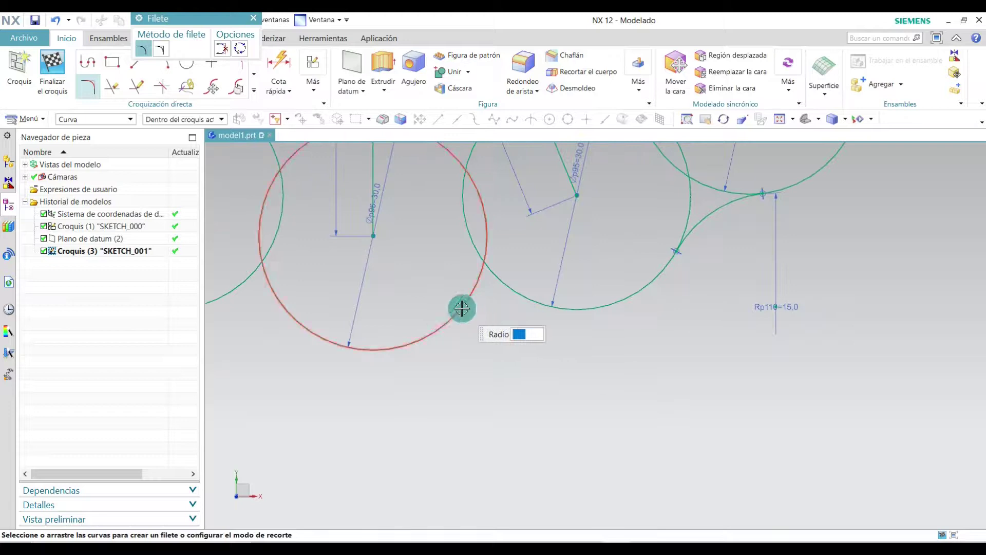
{"action": "left_click", "coordinate": [461, 308]}
{"action": "left_click", "coordinate": [511, 290]}
{"action": "left_click", "coordinate": [513, 291]}
{"action": "scroll", "coordinate": [502, 321], "scroll_direction": "down", "scroll_amount": 3}
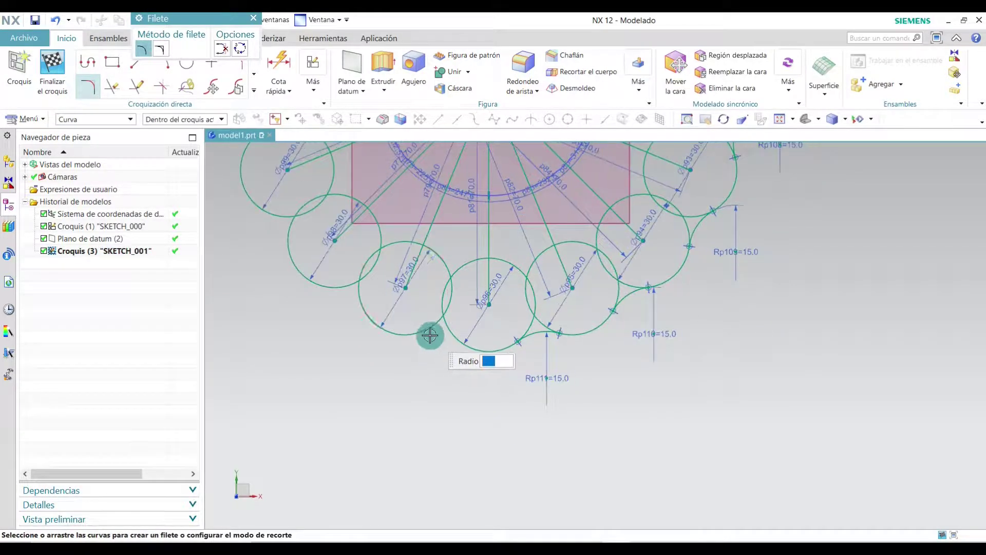
- Fillet the outer gap between the circles on the 270° and 247.5° lines with a 15 mm radius
{"action": "left_click", "coordinate": [430, 335]}
{"action": "left_click", "coordinate": [446, 327]}
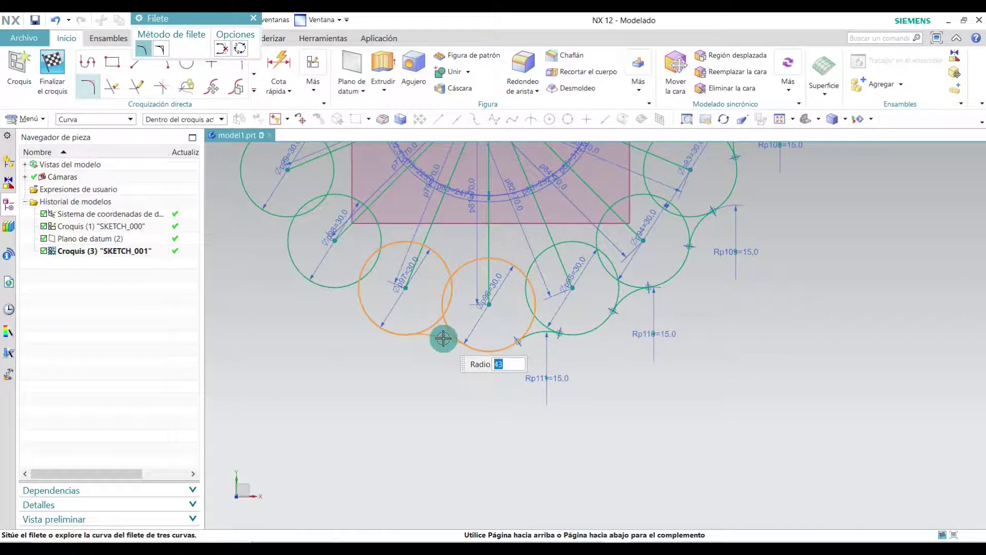
{"action": "type", "text": "15"}
{"action": "left_click", "coordinate": [444, 339]}
- Fillet the outer gap between the circles on the 247.5° and 225° lines with a 15 mm radius
{"action": "scroll", "coordinate": [308, 281], "scroll_direction": "up", "scroll_amount": 3}
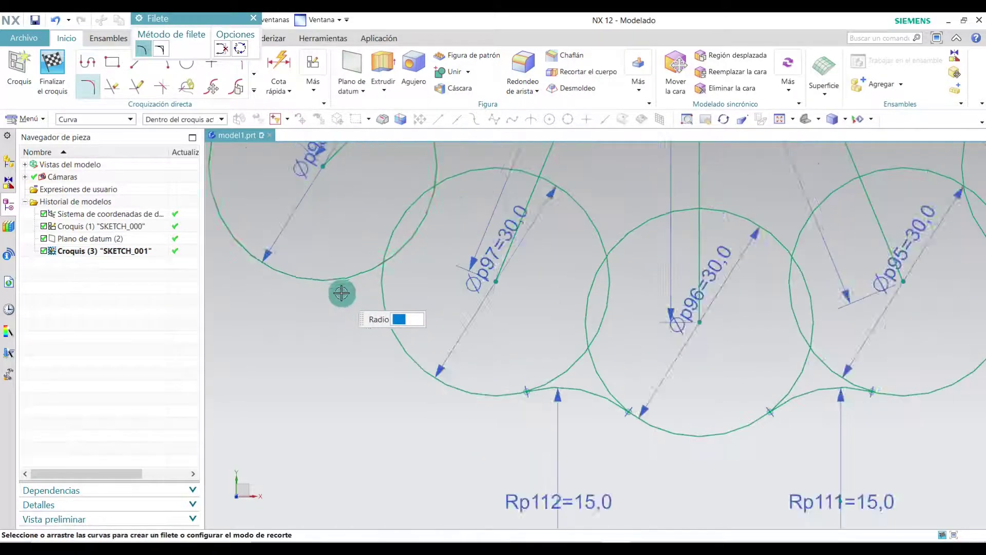
{"action": "left_click", "coordinate": [322, 281]}
{"action": "left_click", "coordinate": [383, 312]}
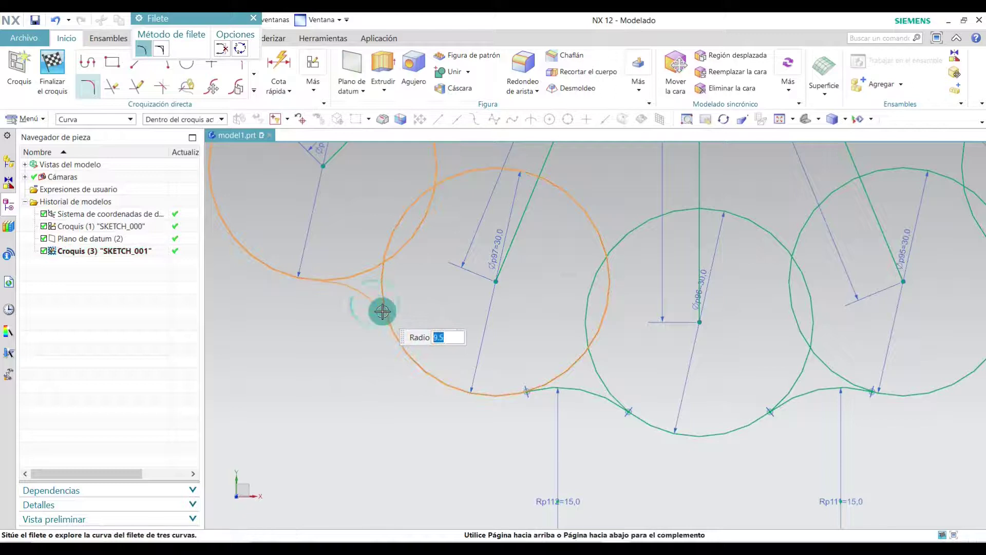
{"action": "left_click", "coordinate": [378, 312]}
{"action": "scroll", "coordinate": [354, 301], "scroll_direction": "down", "scroll_amount": 3}
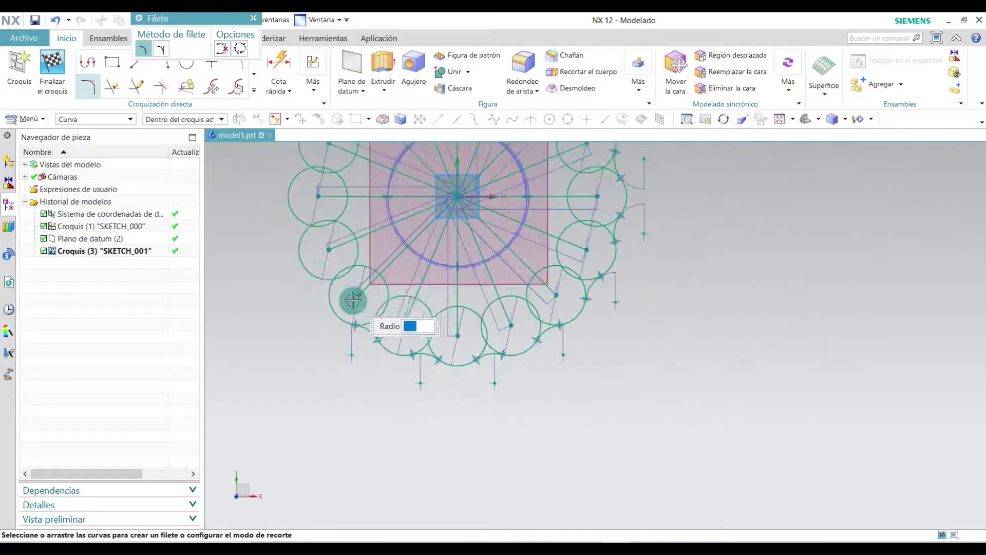
- Fillet the outer gap between the circles on the 225° and 202.5° lines with a 15 mm radius
{"action": "scroll", "coordinate": [308, 296], "scroll_direction": "up", "scroll_amount": 5}
{"action": "left_click", "coordinate": [321, 275]}
{"action": "left_click", "coordinate": [355, 330]}
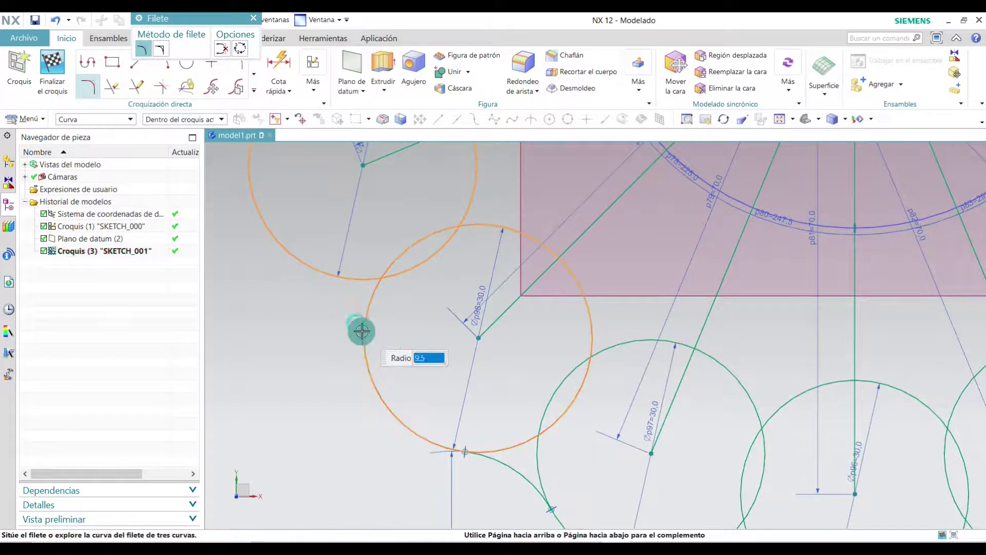
{"action": "left_click", "coordinate": [355, 332]}
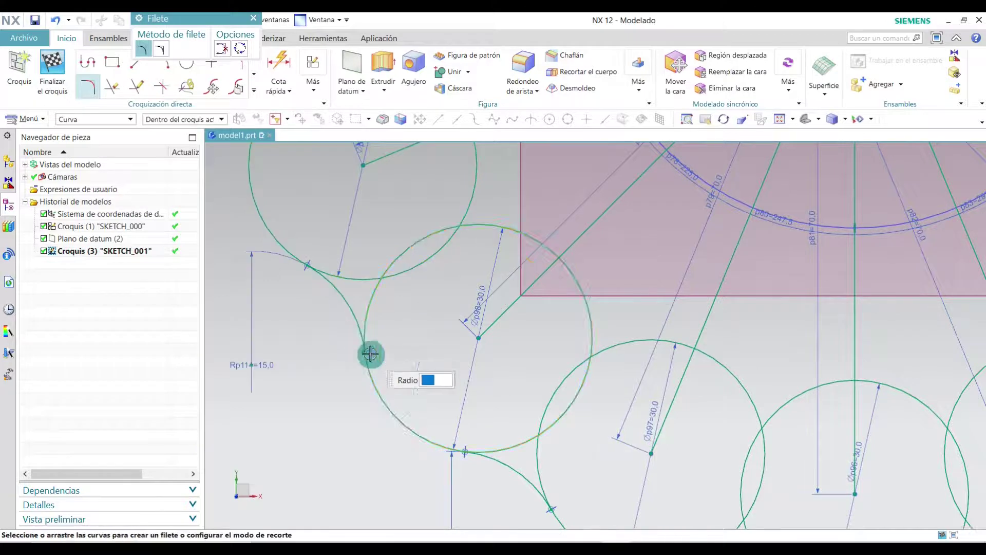
{"action": "scroll", "coordinate": [359, 344], "scroll_direction": "down", "scroll_amount": 3}
- Fillet the outer gap between the circles on the 202.5° and 180° lines with a 15 mm radius
{"action": "scroll", "coordinate": [309, 237], "scroll_direction": "up", "scroll_amount": 5}
{"action": "left_click", "coordinate": [327, 226]}
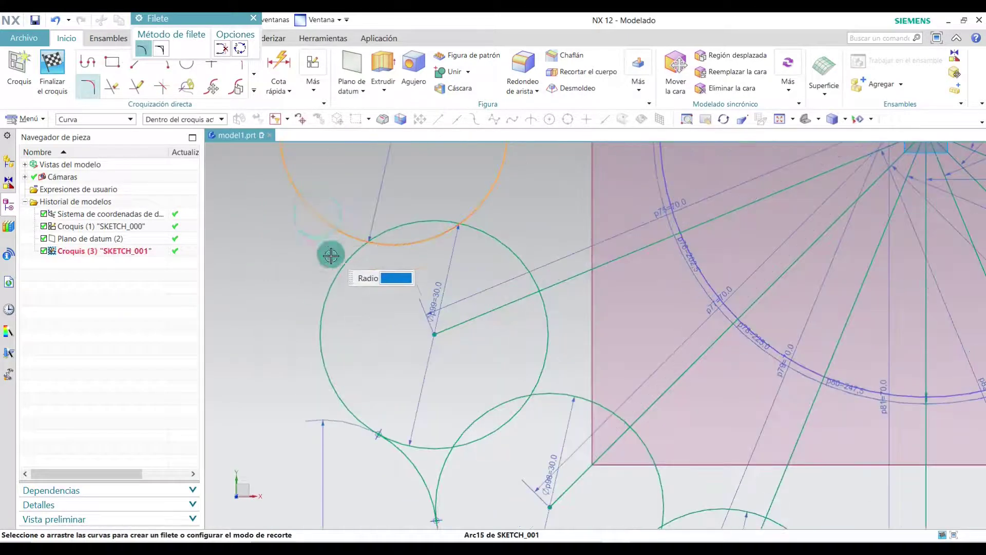
{"action": "left_click", "coordinate": [327, 266]}
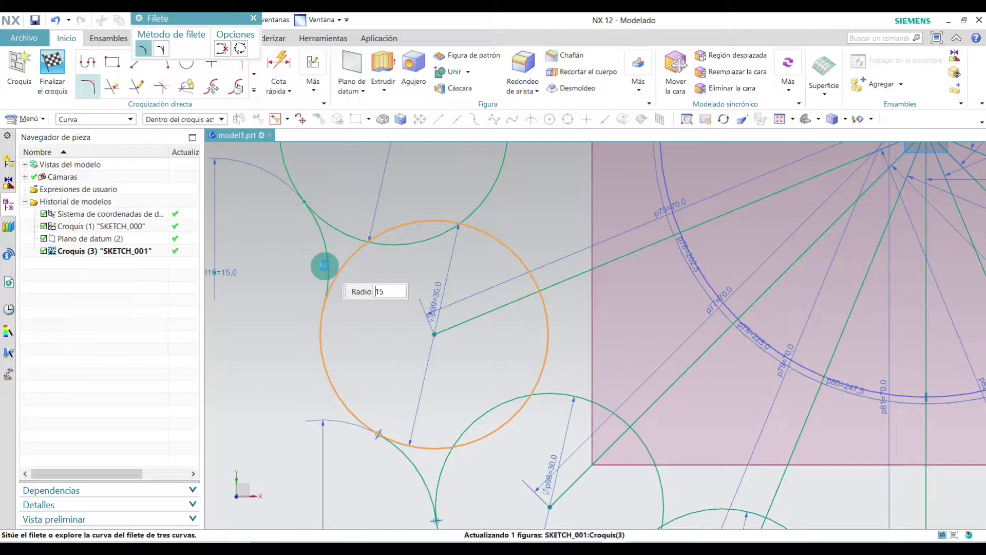
{"action": "left_click", "coordinate": [325, 265]}
{"action": "scroll", "coordinate": [364, 286], "scroll_direction": "down", "scroll_amount": 3}
- Fillet the outer gap between the circles on the 180° and 157.5° lines with a 15 mm radius
{"action": "scroll", "coordinate": [395, 224], "scroll_direction": "up", "scroll_amount": 5}
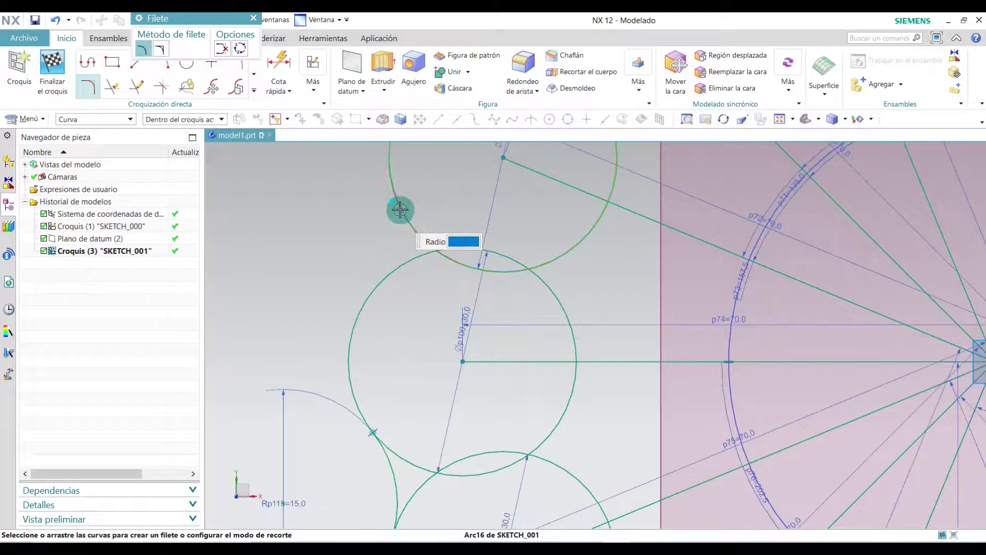
{"action": "left_click", "coordinate": [395, 224]}
{"action": "left_click", "coordinate": [393, 266]}
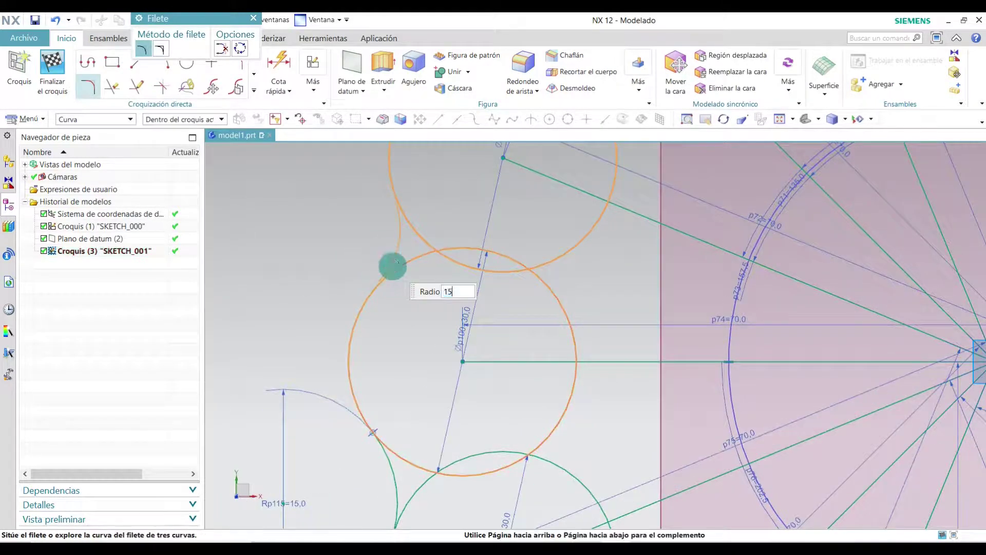
{"action": "left_click", "coordinate": [390, 264]}
{"action": "scroll", "coordinate": [414, 293], "scroll_direction": "down", "scroll_amount": 3}
- Fillet the outer gap between the circles on the 157.5° and 135° lines with a 15 mm radius
{"action": "scroll", "coordinate": [426, 241], "scroll_direction": "up", "scroll_amount": 5}
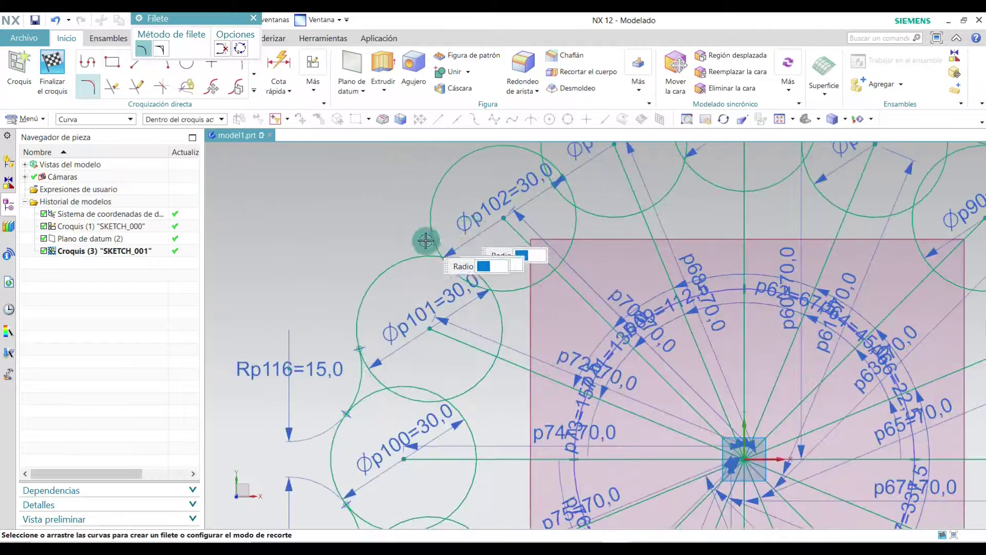
{"action": "left_click", "coordinate": [430, 220]}
{"action": "scroll", "coordinate": [425, 240], "scroll_direction": "up", "scroll_amount": 4}
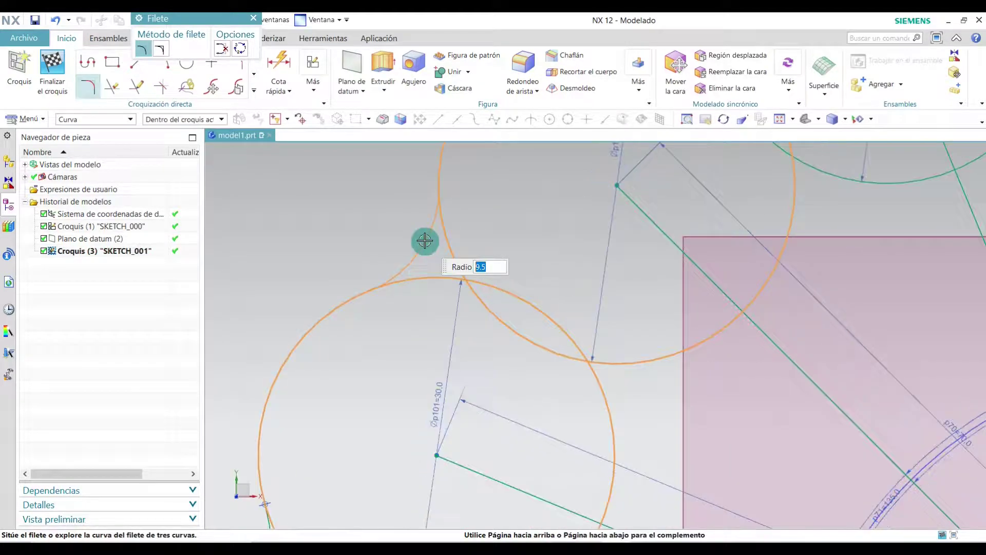
{"action": "left_click", "coordinate": [425, 241]}
{"action": "scroll", "coordinate": [365, 325], "scroll_direction": "down", "scroll_amount": 3}
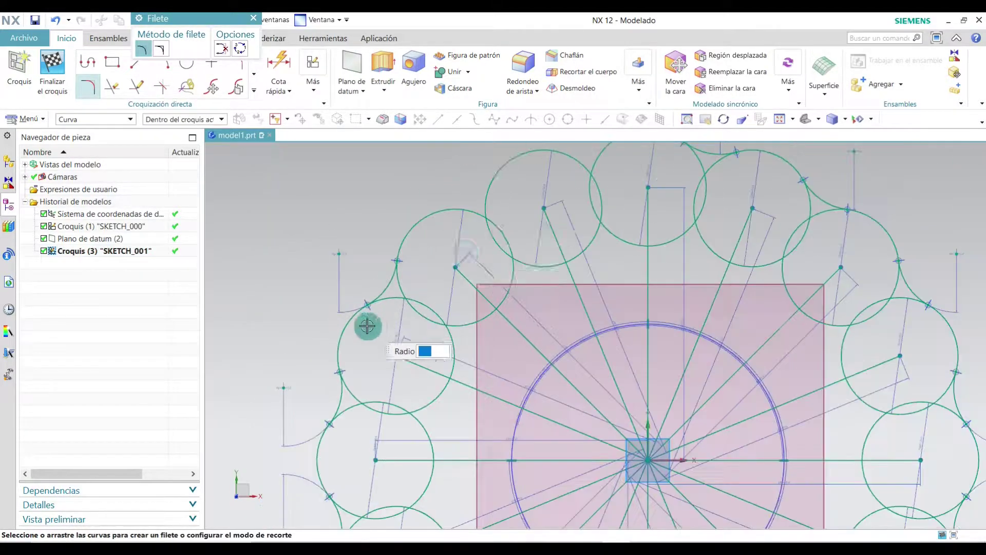
- Fillet the outer gap between the circles on the 135° and 112.5° lines with a 15 mm radius
{"action": "scroll", "coordinate": [483, 216], "scroll_direction": "up", "scroll_amount": 5}
{"action": "left_click", "coordinate": [394, 280]}
{"action": "left_click", "coordinate": [441, 242]}
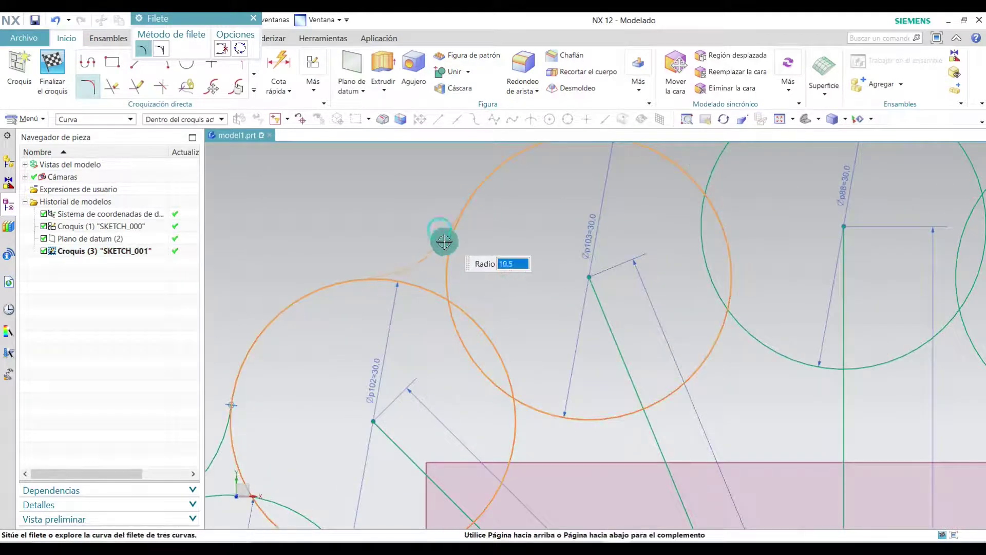
{"action": "left_click", "coordinate": [437, 245]}
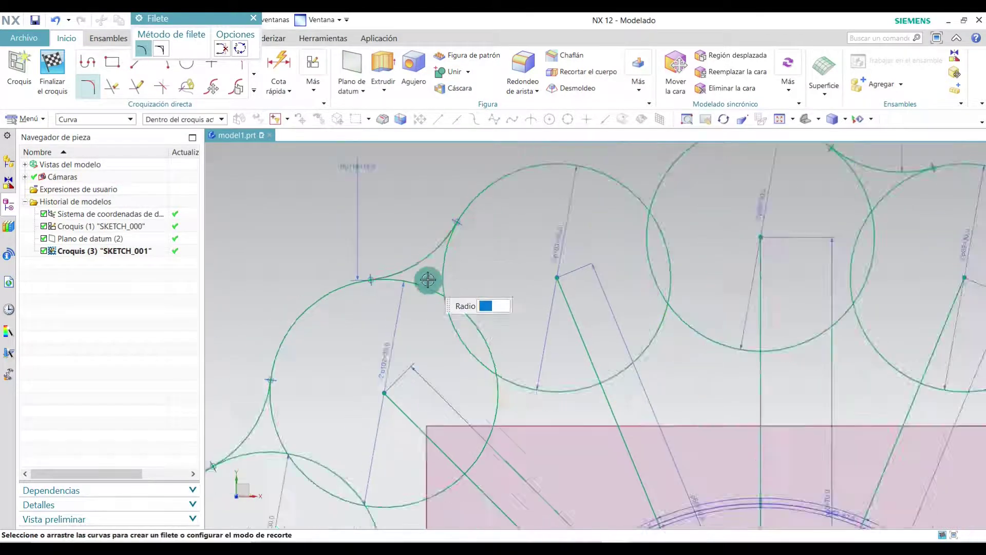
{"action": "scroll", "coordinate": [425, 280], "scroll_direction": "down", "scroll_amount": 3}
- Fillet the outer gap between the circles on the 112.5° and 90° lines with a 15 mm radius and finish the Fillet command
{"action": "scroll", "coordinate": [390, 249], "scroll_direction": "up", "scroll_amount": 3}
{"action": "left_click", "coordinate": [381, 243]}
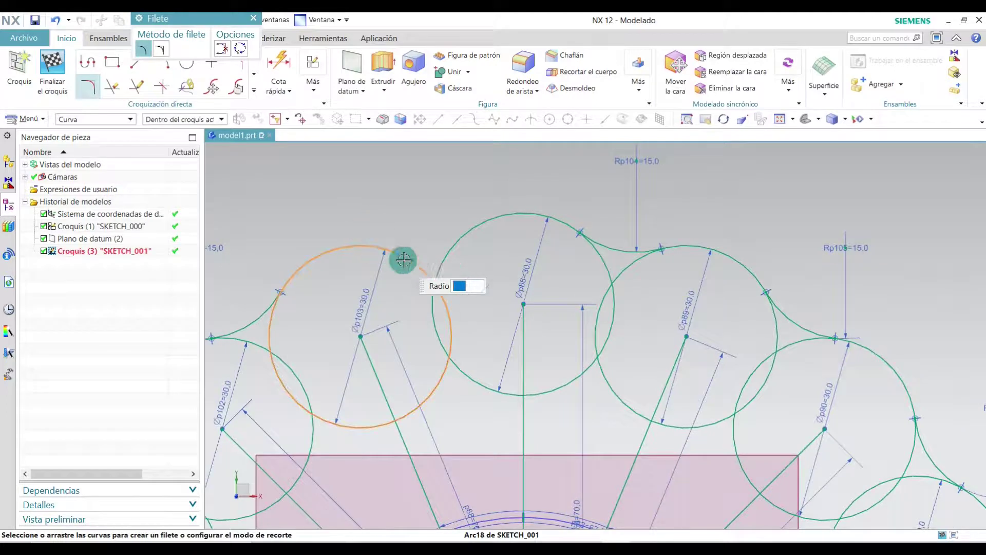
{"action": "left_click", "coordinate": [442, 255]}
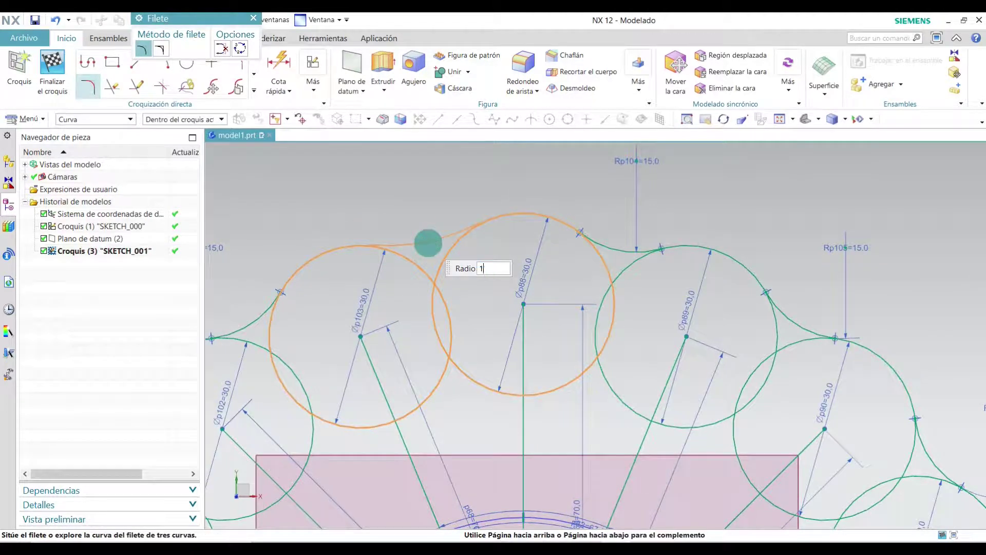
{"action": "left_click", "coordinate": [429, 243]}
{"action": "scroll", "coordinate": [447, 239], "scroll_direction": "down", "scroll_amount": 4}
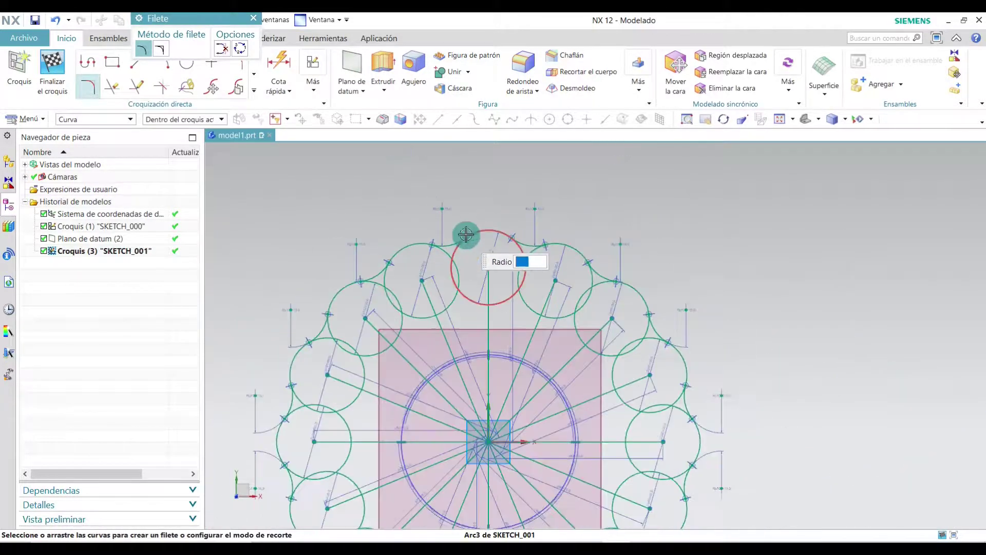
{"action": "scroll", "coordinate": [472, 276], "scroll_direction": "up", "scroll_amount": 2}
{"action": "scroll", "coordinate": [418, 293], "scroll_direction": "down", "scroll_amount": 4}
{"action": "scroll", "coordinate": [462, 409], "scroll_direction": "up", "scroll_amount": 4}
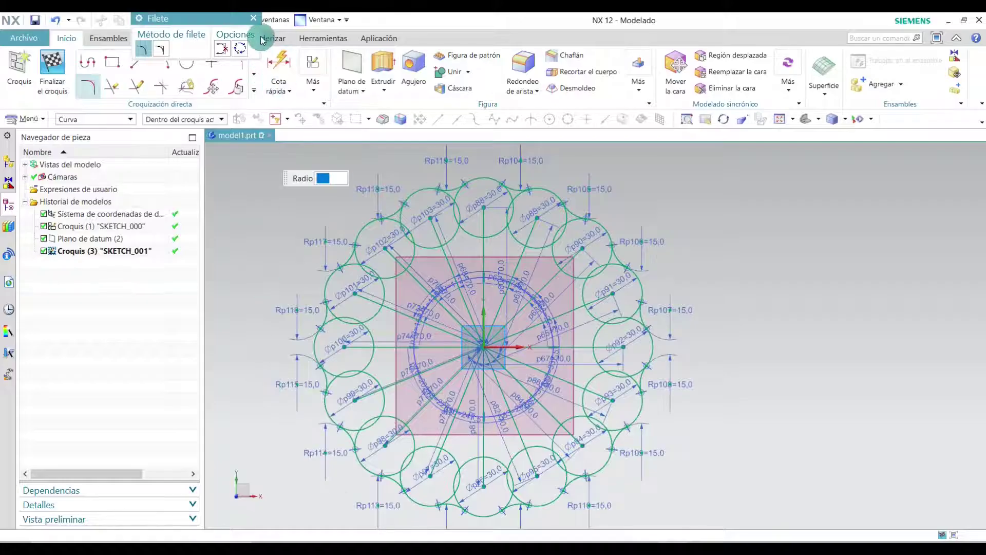
{"action": "middle_click", "coordinate": [262, 40]}
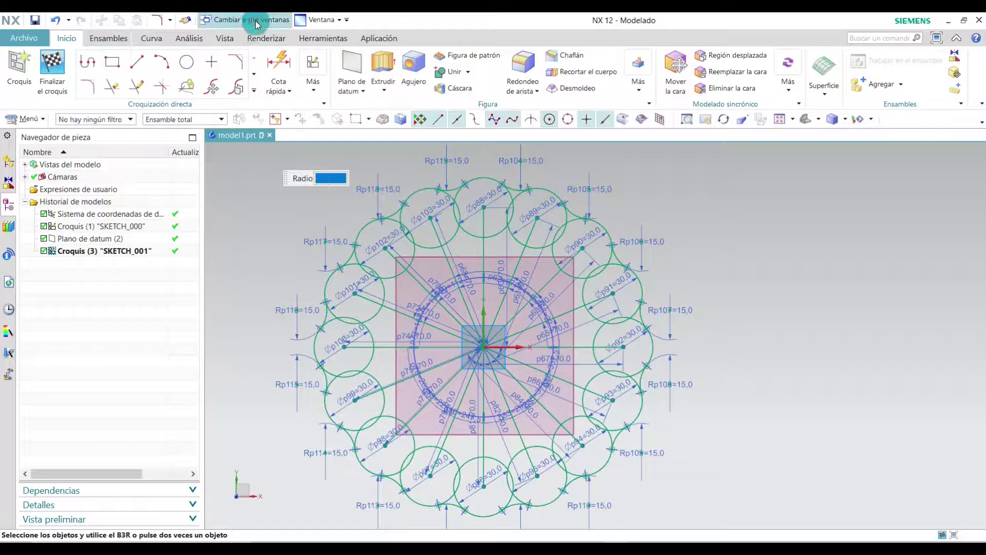
- Quick-trim the overlapping arc ends behind the fillets between the circle on the 90° line and its neighbours on the 112.5° and 67.5° lines
{"action": "left_click", "coordinate": [112, 89]}
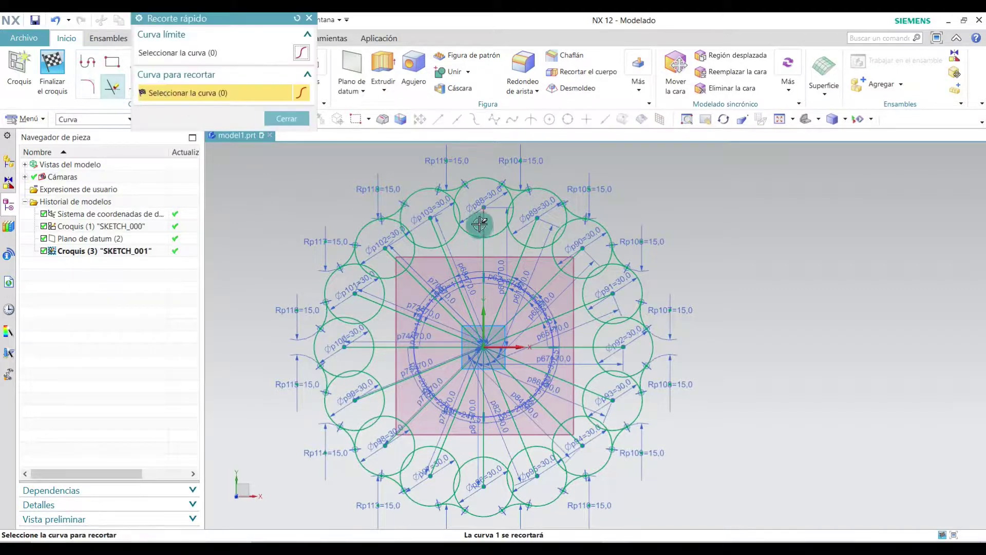
{"action": "scroll", "coordinate": [479, 224], "scroll_direction": "up", "scroll_amount": 5}
{"action": "scroll", "coordinate": [450, 277], "scroll_direction": "down", "scroll_amount": 2}
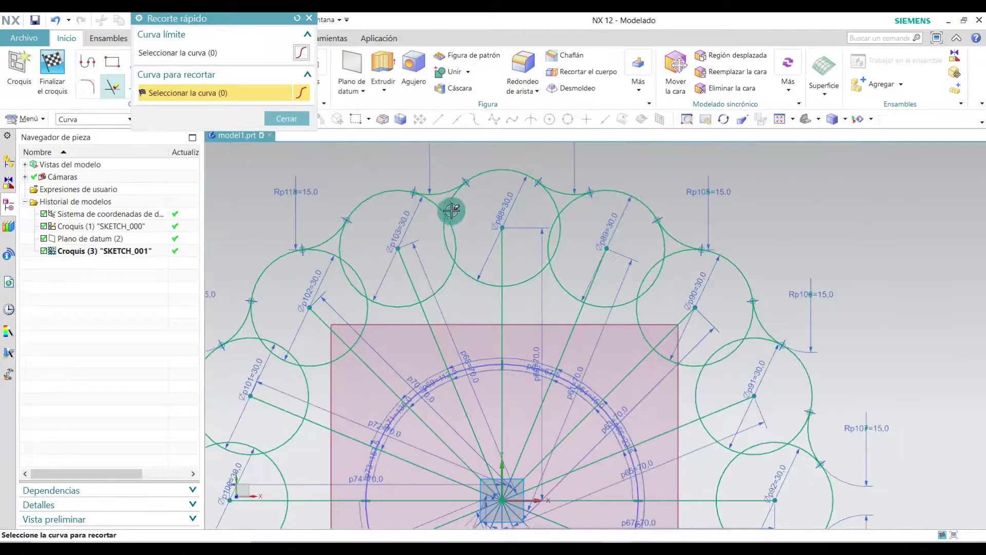
{"action": "scroll", "coordinate": [451, 211], "scroll_direction": "up", "scroll_amount": 4}
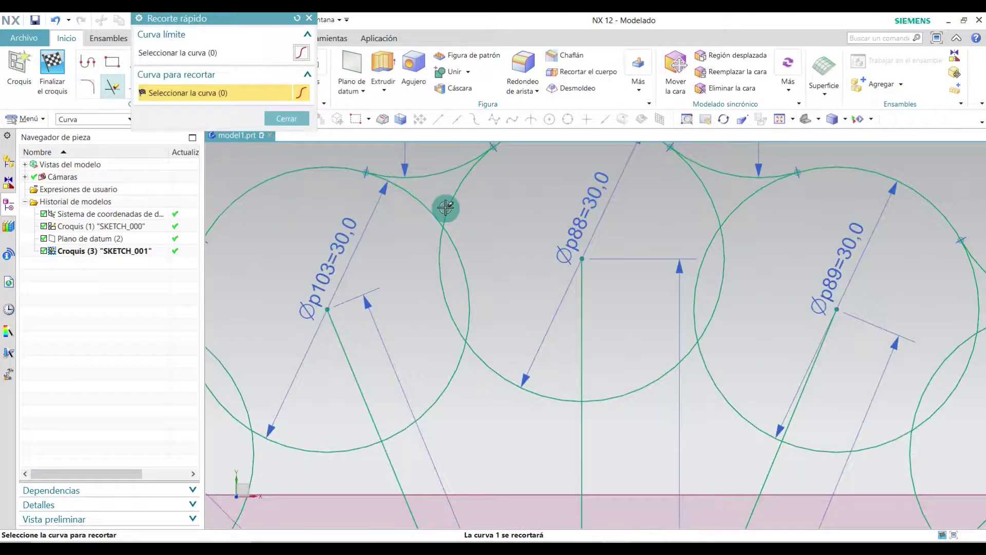
{"action": "left_click", "coordinate": [747, 198]}
{"action": "scroll", "coordinate": [544, 257], "scroll_direction": "down", "scroll_amount": 5}
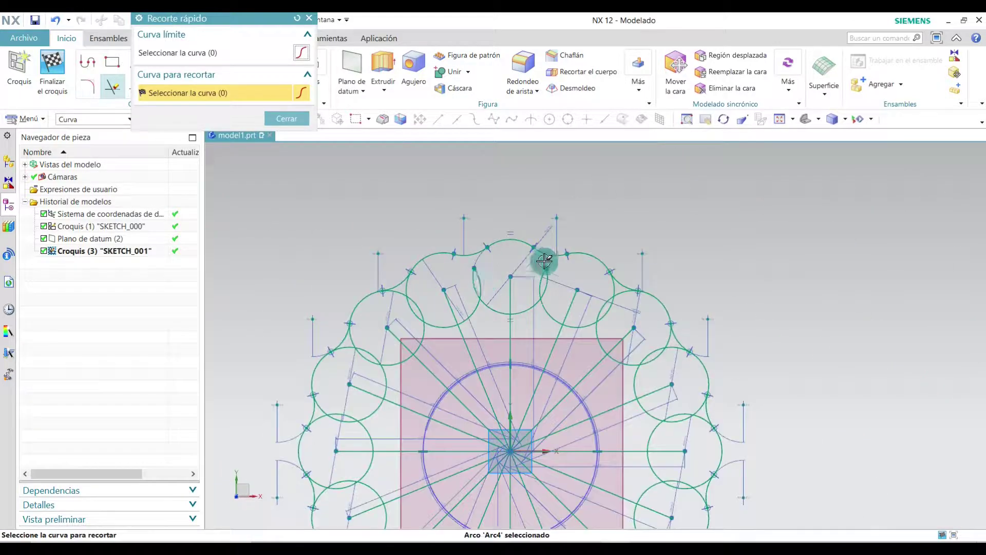
- Trim the arc ends behind the fillets joining the circles on the 67.5°, 45° and 22.5° lines
{"action": "scroll", "coordinate": [594, 288], "scroll_direction": "up", "scroll_amount": 8}
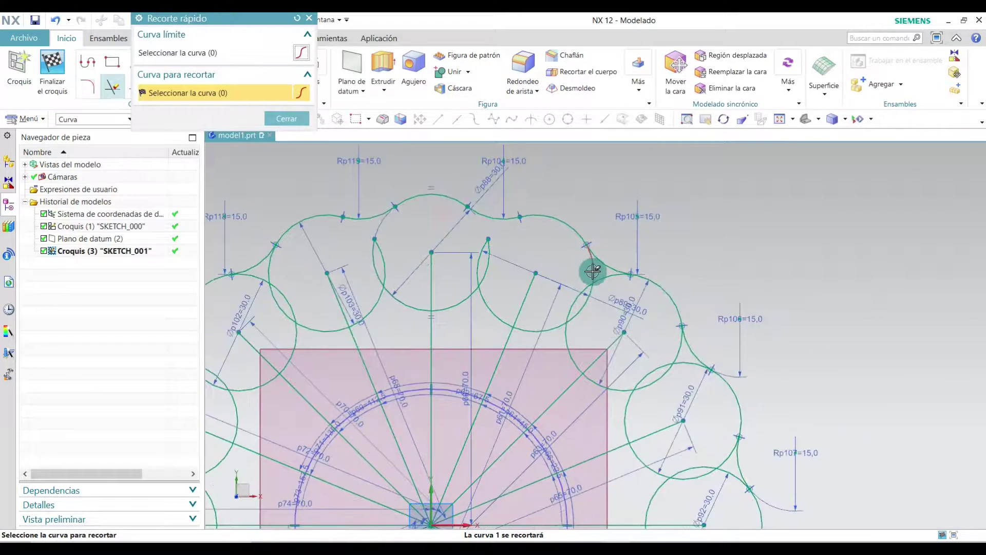
{"action": "left_click", "coordinate": [592, 275]}
{"action": "scroll", "coordinate": [567, 265], "scroll_direction": "down", "scroll_amount": 6}
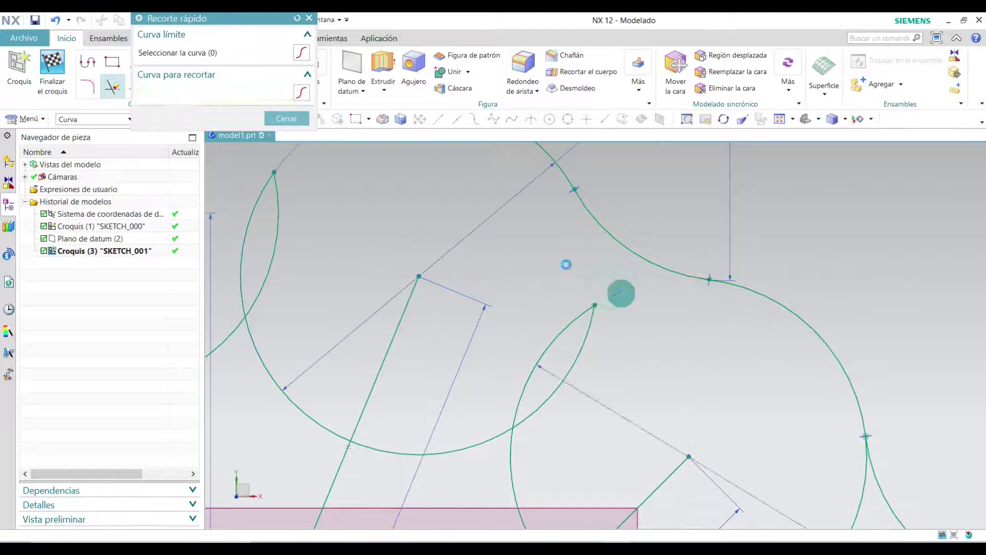
{"action": "scroll", "coordinate": [567, 264], "scroll_direction": "up", "scroll_amount": 7}
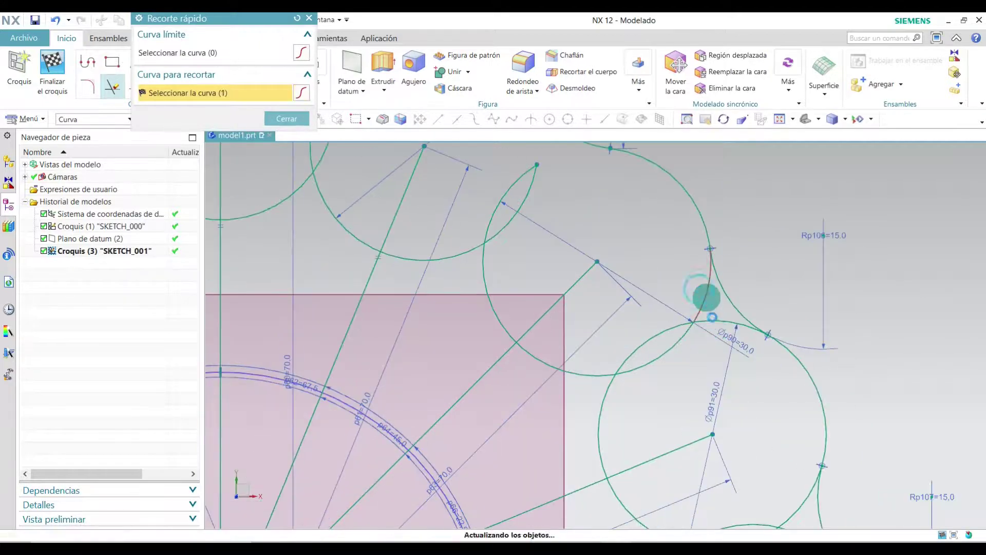
{"action": "scroll", "coordinate": [663, 280], "scroll_direction": "down", "scroll_amount": 6}
- Trim the arc ends behind the fillets joining the circles on the 22.5°, 0°, 337.5° and 315° lines
{"action": "scroll", "coordinate": [705, 335], "scroll_direction": "up", "scroll_amount": 7}
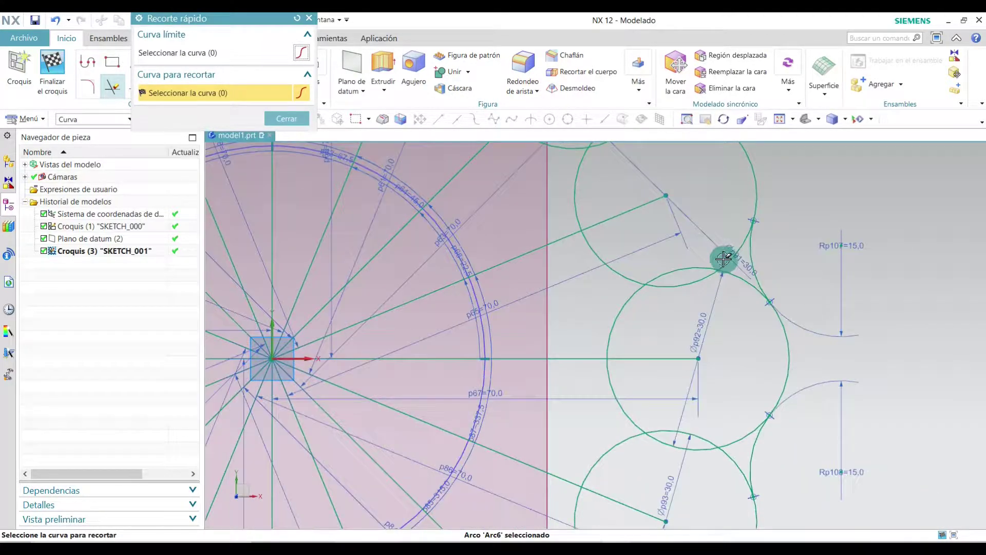
{"action": "scroll", "coordinate": [726, 273], "scroll_direction": "down", "scroll_amount": 6}
{"action": "scroll", "coordinate": [728, 278], "scroll_direction": "up", "scroll_amount": 7}
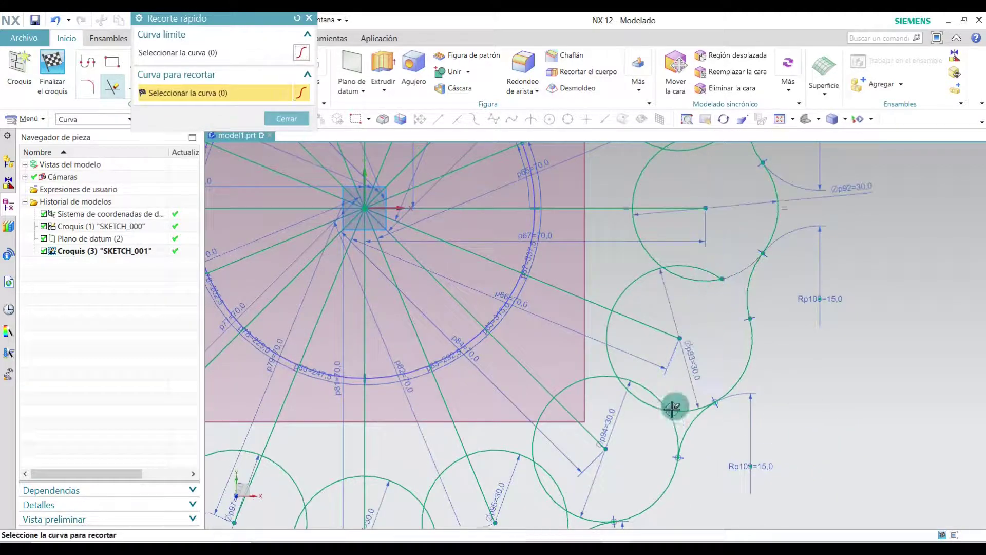
{"action": "scroll", "coordinate": [676, 319], "scroll_direction": "down", "scroll_amount": 6}
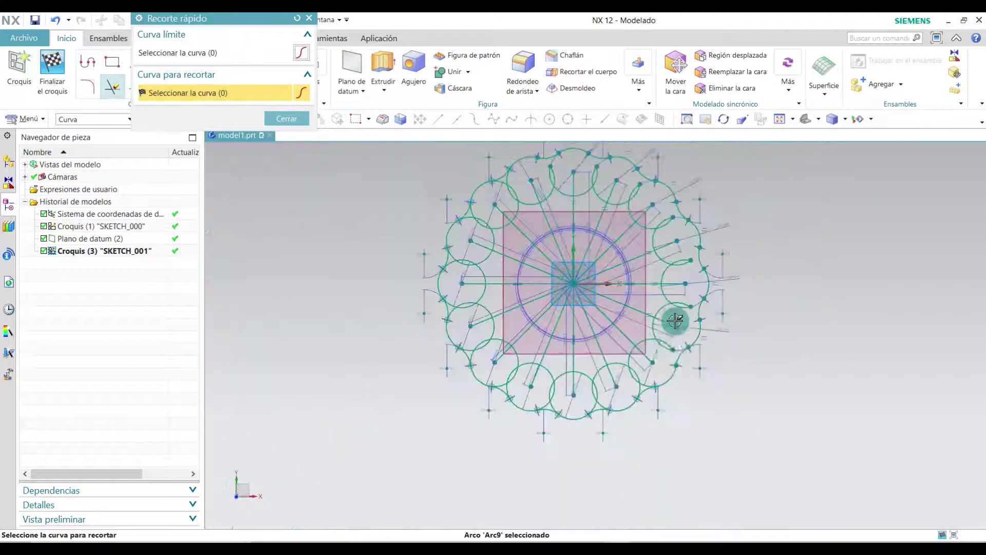
- Trim the arc ends behind the fillets joining the circles on the 315°, 292.5° and 270° lines
{"action": "scroll", "coordinate": [599, 396], "scroll_direction": "up", "scroll_amount": 9}
{"action": "scroll", "coordinate": [680, 349], "scroll_direction": "down", "scroll_amount": 2}
{"action": "left_click", "coordinate": [670, 354]}
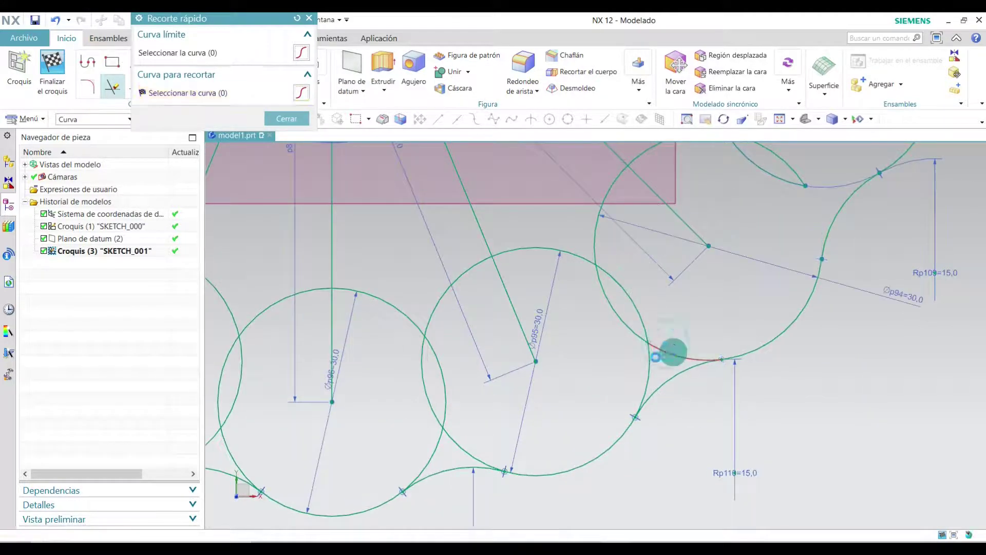
{"action": "left_click", "coordinate": [453, 434]}
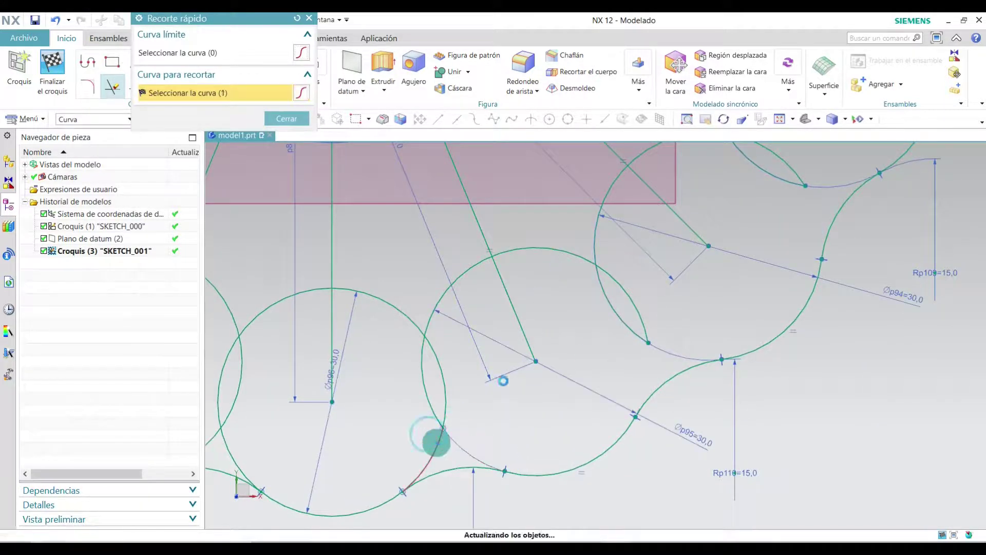
{"action": "scroll", "coordinate": [587, 353], "scroll_direction": "down", "scroll_amount": 5}
- Trim the arc ends behind the fillets joining the circles on the 202.5°, 225°, 247.5° and 270° lines
{"action": "scroll", "coordinate": [502, 376], "scroll_direction": "up", "scroll_amount": 4}
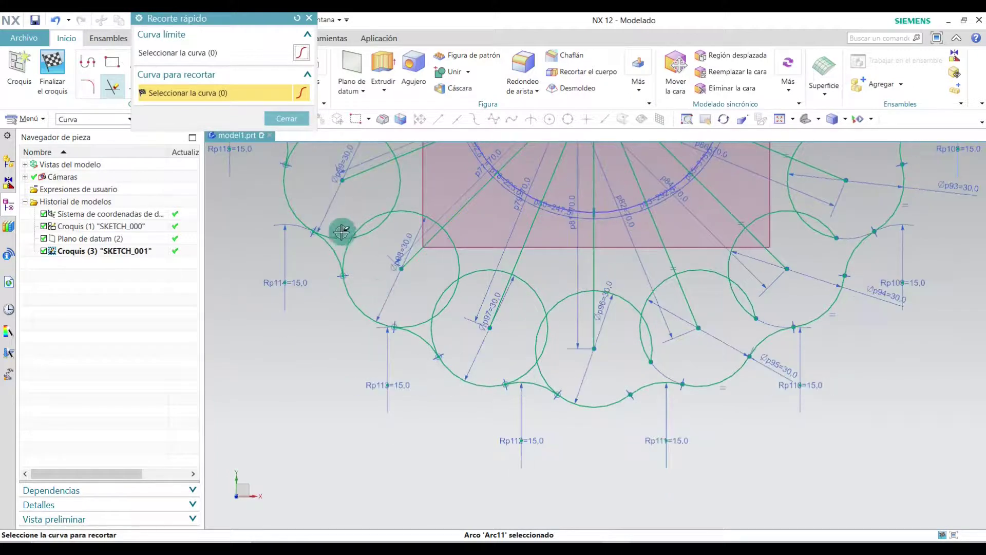
{"action": "left_click", "coordinate": [421, 321]}
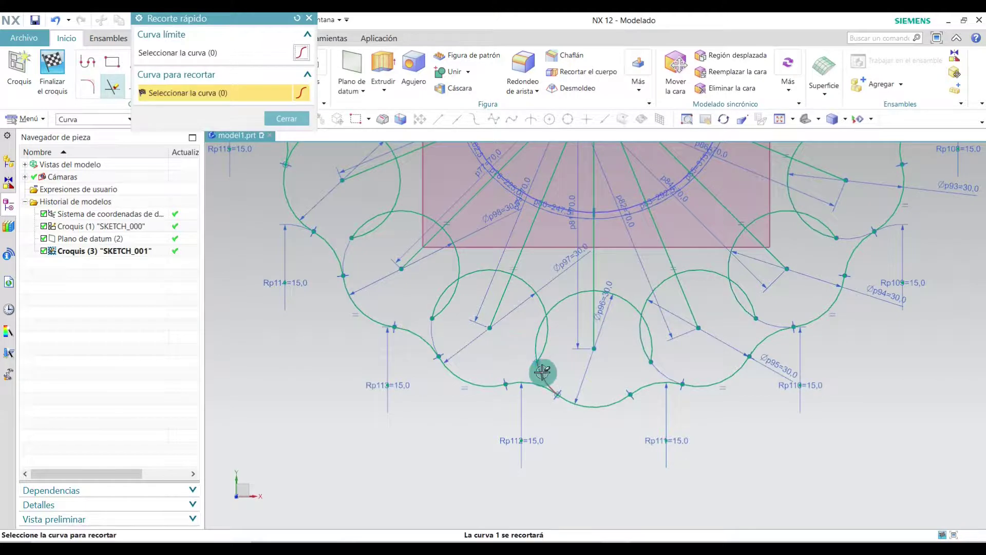
{"action": "scroll", "coordinate": [724, 353], "scroll_direction": "down", "scroll_amount": 3}
{"action": "scroll", "coordinate": [675, 376], "scroll_direction": "up", "scroll_amount": 6}
{"action": "scroll", "coordinate": [533, 287], "scroll_direction": "down", "scroll_amount": 3}
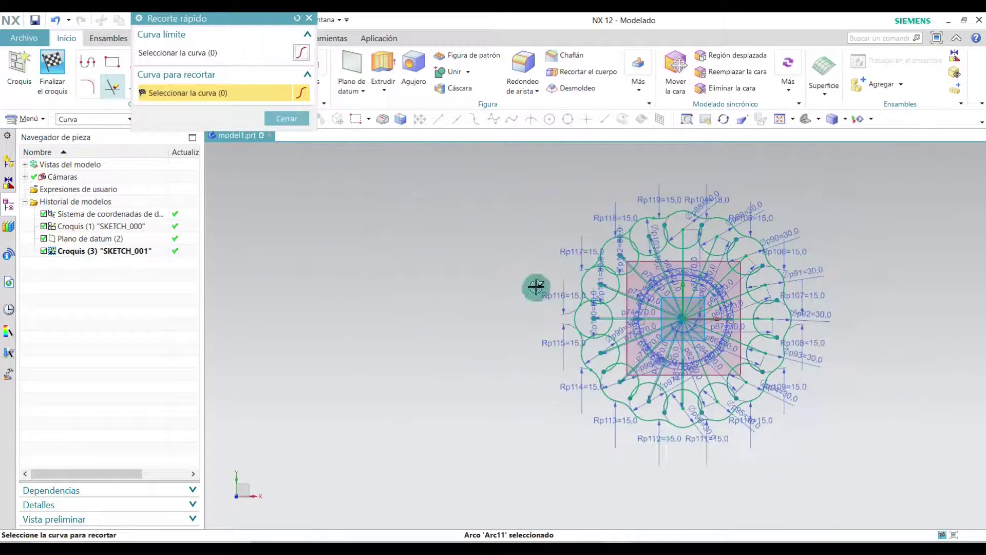
- Trim the arc ends behind the fillets joining the circles on the 202.5°, 180° and 157.5° lines
{"action": "scroll", "coordinate": [562, 326], "scroll_direction": "up", "scroll_amount": 8}
{"action": "left_click", "coordinate": [481, 288]}
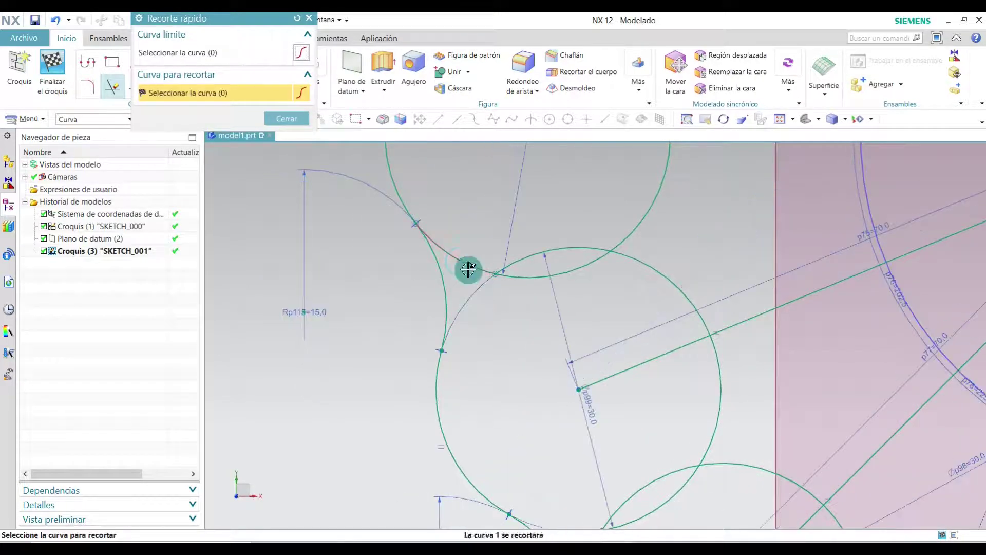
{"action": "scroll", "coordinate": [495, 392], "scroll_direction": "down", "scroll_amount": 3}
{"action": "scroll", "coordinate": [502, 264], "scroll_direction": "up", "scroll_amount": 6}
{"action": "left_click", "coordinate": [454, 290]}
{"action": "scroll", "coordinate": [505, 250], "scroll_direction": "down", "scroll_amount": 3}
- Trim the arc ends behind the fillets joining the circles on the 157.5°, 135° and 112.5° lines and finish the Quick Trim command
{"action": "scroll", "coordinate": [468, 268], "scroll_direction": "up", "scroll_amount": 2}
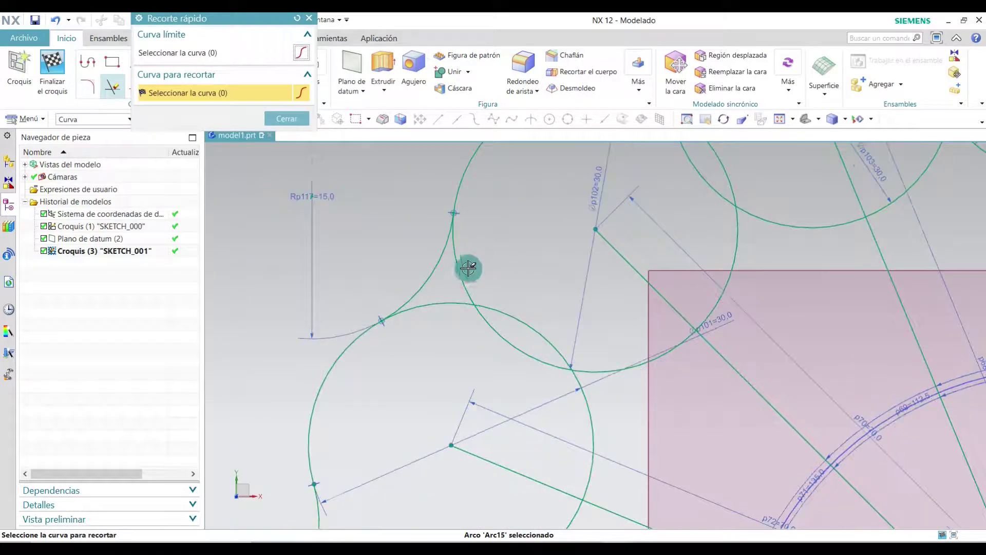
{"action": "left_click", "coordinate": [463, 273]}
{"action": "scroll", "coordinate": [447, 301], "scroll_direction": "down", "scroll_amount": 5}
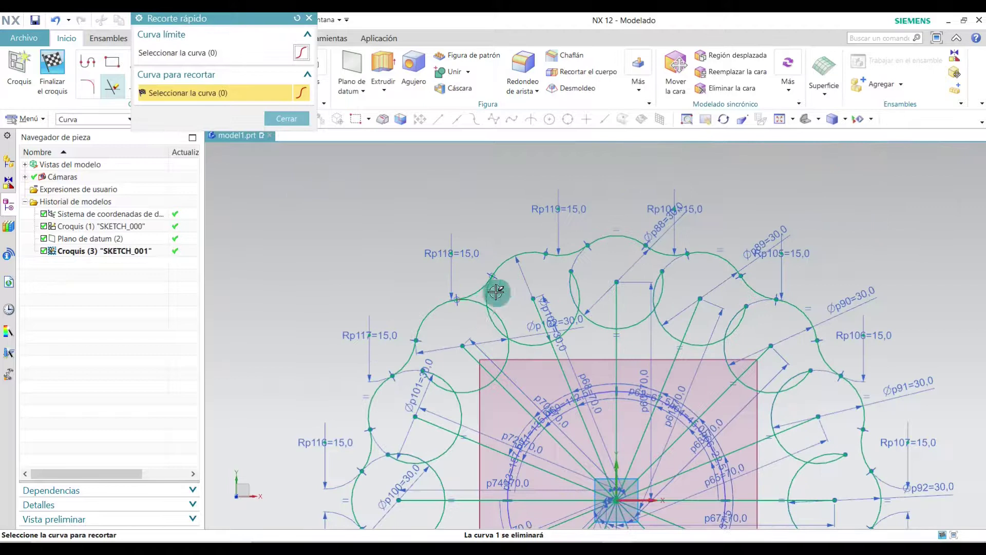
{"action": "scroll", "coordinate": [493, 305], "scroll_direction": "up", "scroll_amount": 5}
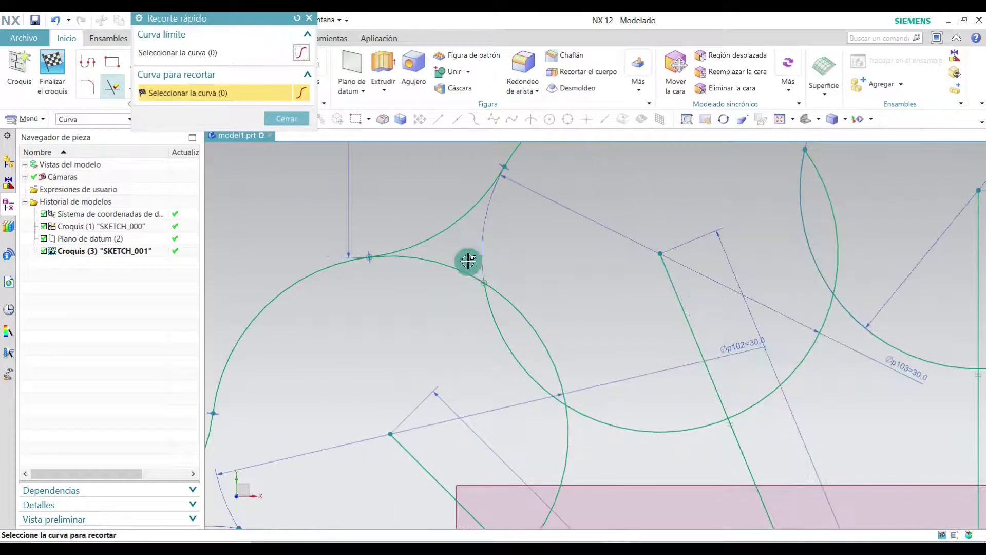
{"action": "left_click", "coordinate": [462, 271]}
{"action": "scroll", "coordinate": [379, 272], "scroll_direction": "down", "scroll_amount": 5}
{"action": "scroll", "coordinate": [423, 211], "scroll_direction": "up", "scroll_amount": 3}
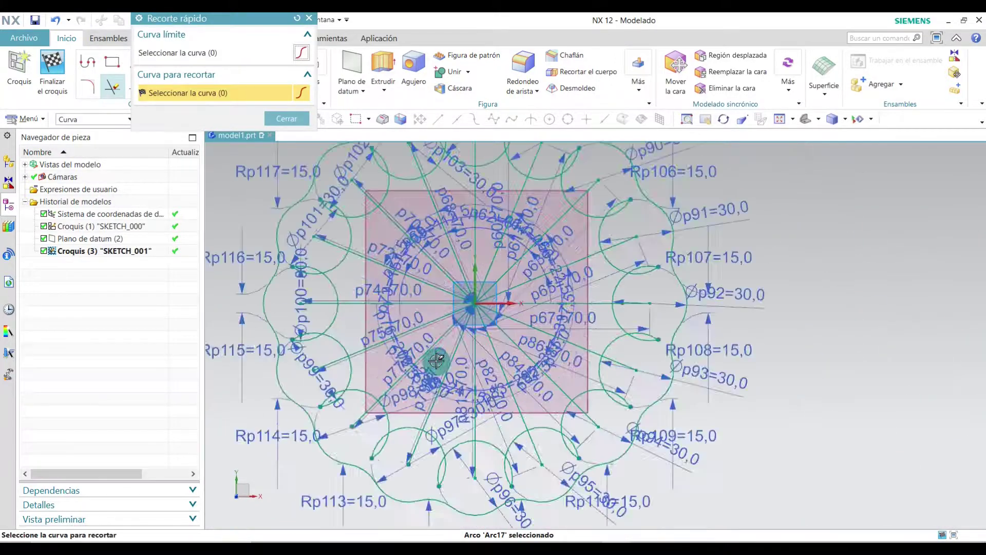
{"action": "scroll", "coordinate": [460, 382], "scroll_direction": "down", "scroll_amount": 3}
{"action": "scroll", "coordinate": [257, 352], "scroll_direction": "up", "scroll_amount": 2}
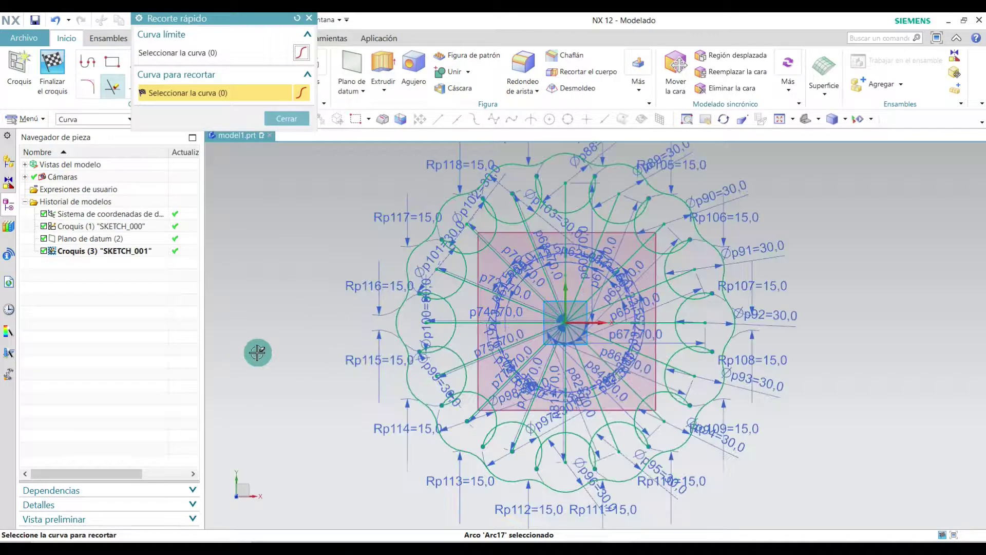
{"action": "scroll", "coordinate": [362, 345], "scroll_direction": "down", "scroll_amount": 2}
{"action": "left_click", "coordinate": [379, 325]}
{"action": "scroll", "coordinate": [381, 323], "scroll_direction": "up", "scroll_amount": 2}
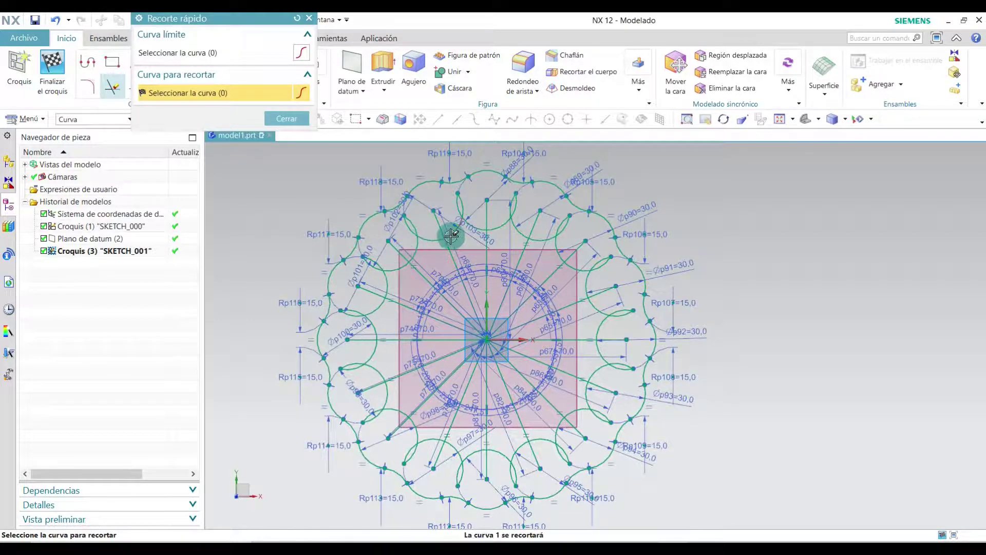
{"action": "left_click", "coordinate": [308, 18]}
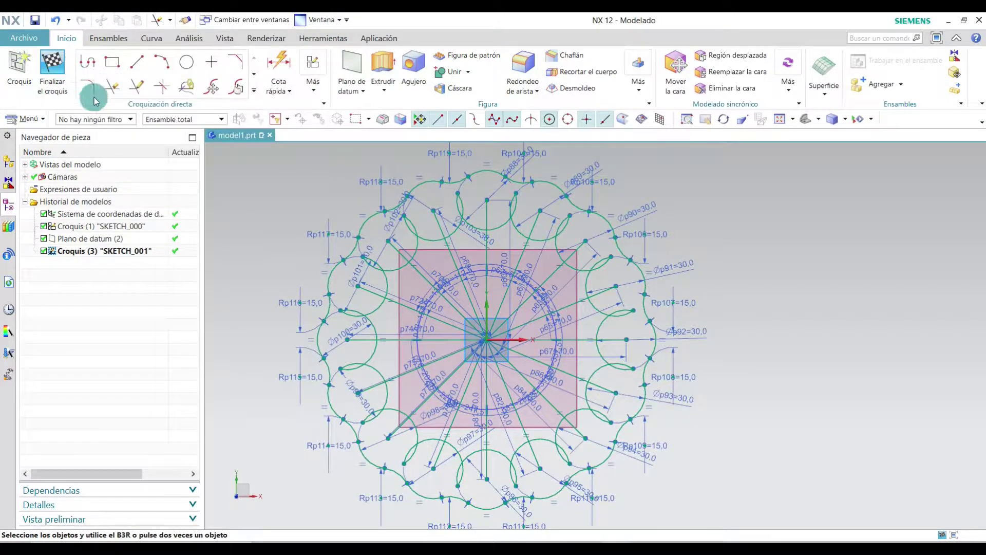
- Delete the leftover inner arc of the circle on the 90° line together with the 90° line
{"action": "scroll", "coordinate": [495, 226], "scroll_direction": "up", "scroll_amount": 4}
{"action": "left_click", "coordinate": [504, 231]}
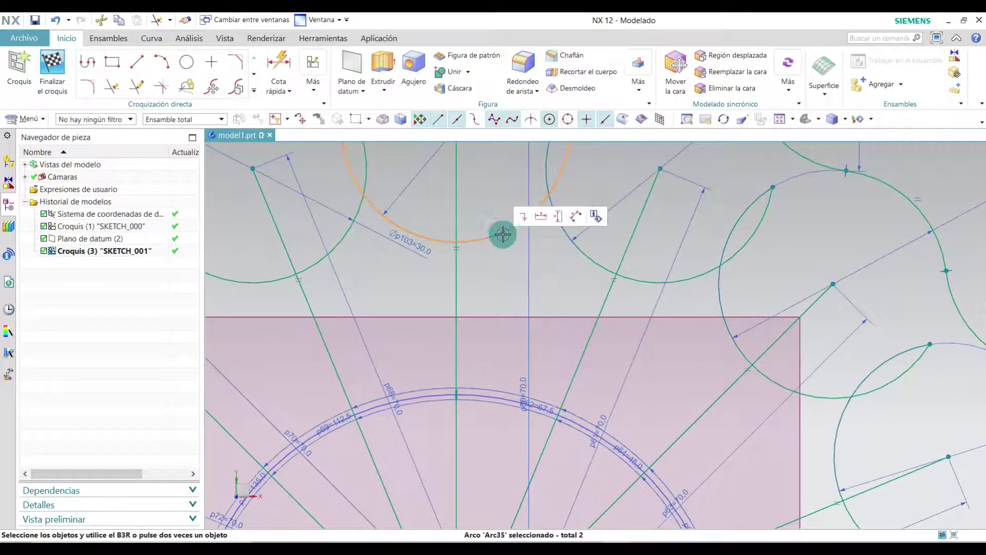
{"action": "left_click", "coordinate": [499, 236]}
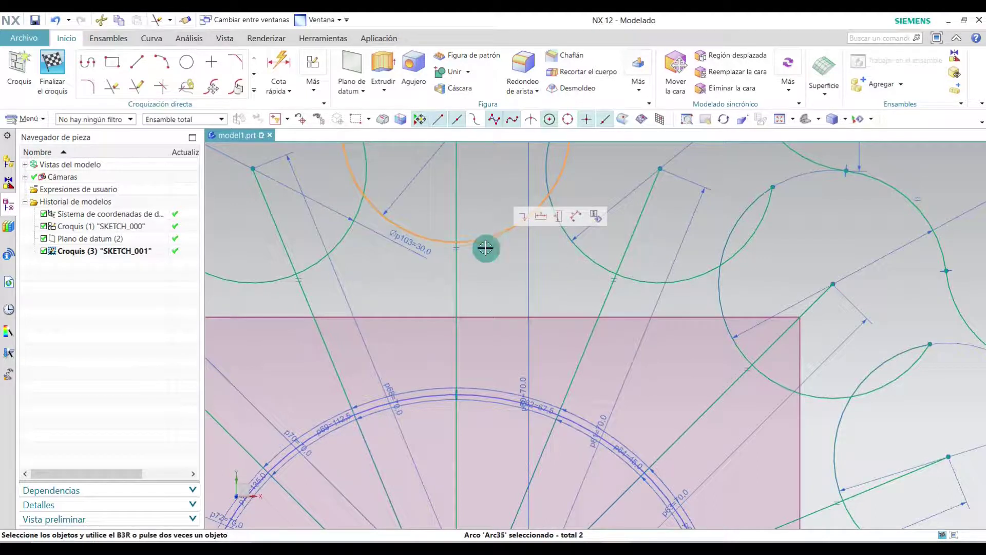
{"action": "left_click", "coordinate": [456, 258]}
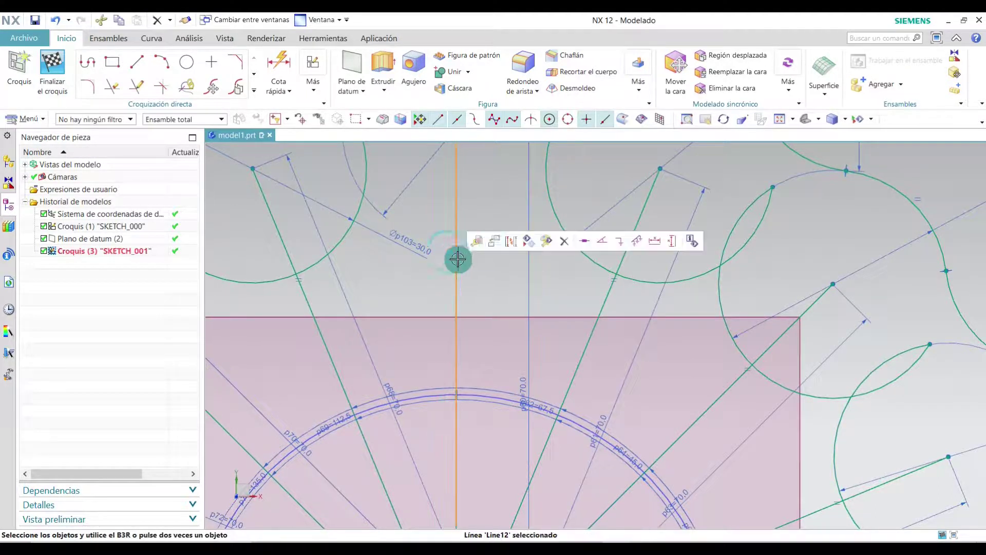
{"action": "key", "text": "Delete"}
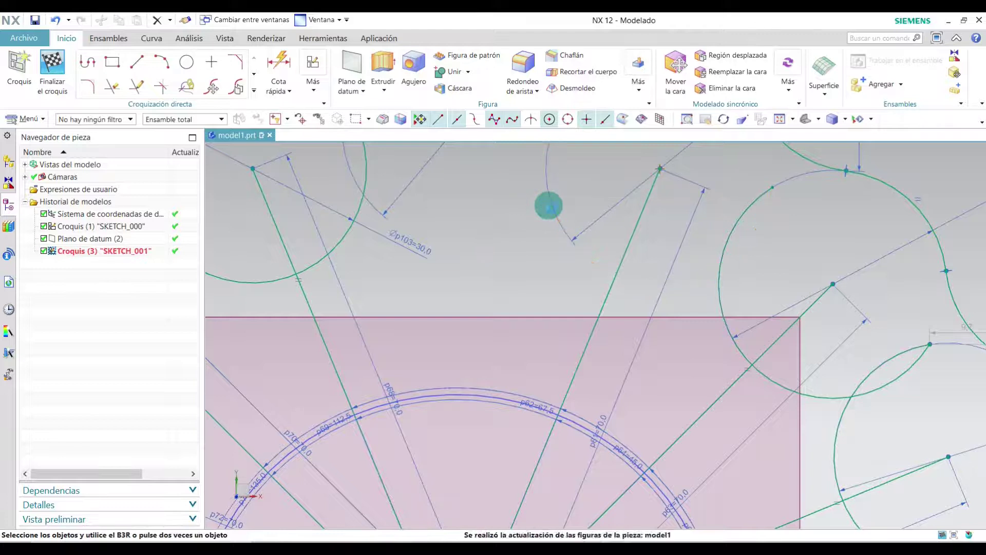
- Delete the leftover inner arc of the circle on the 67.5° line together with the 67.5° line
{"action": "right_click", "coordinate": [623, 243]}
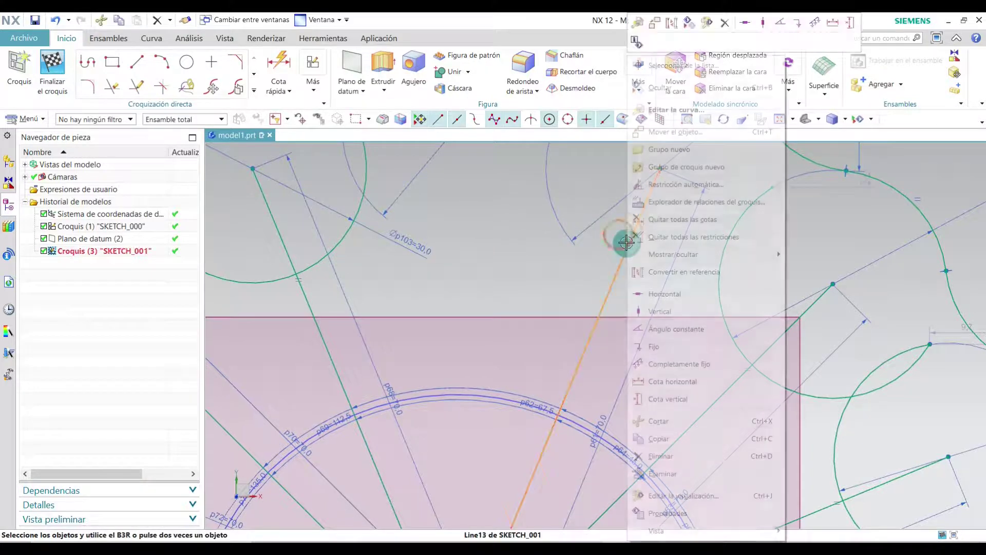
{"action": "left_click", "coordinate": [664, 455]}
{"action": "scroll", "coordinate": [685, 299], "scroll_direction": "down", "scroll_amount": 5}
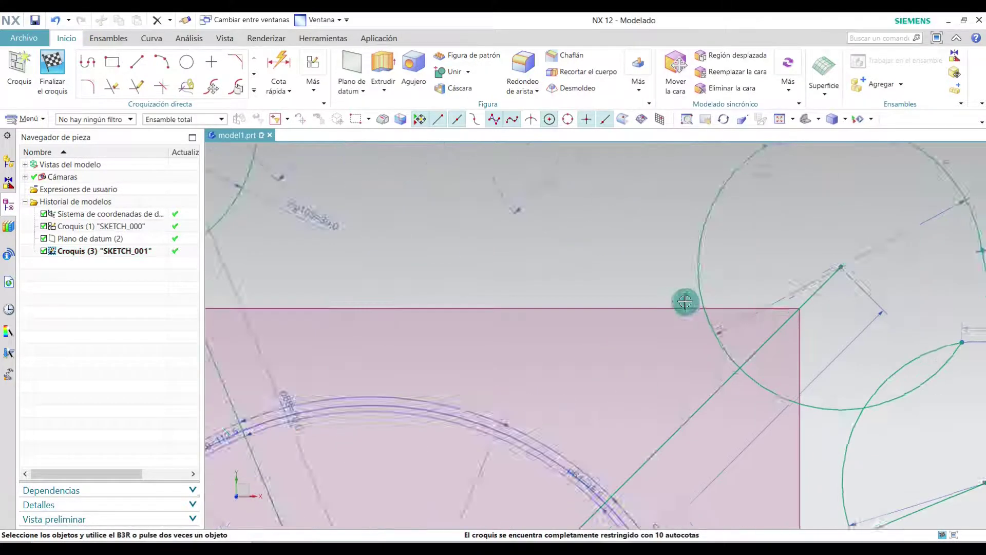
{"action": "key", "text": "Delete"}
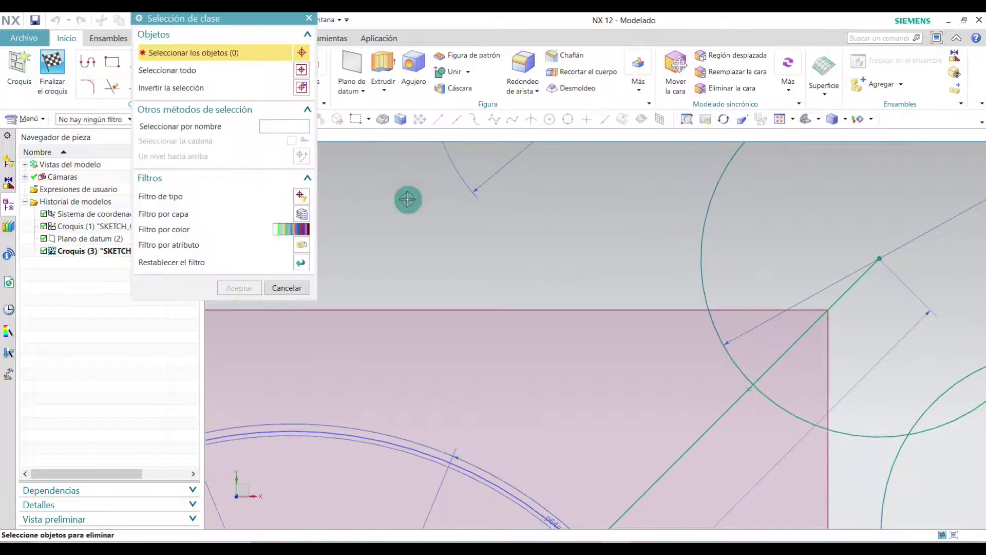
{"action": "left_click", "coordinate": [310, 18]}
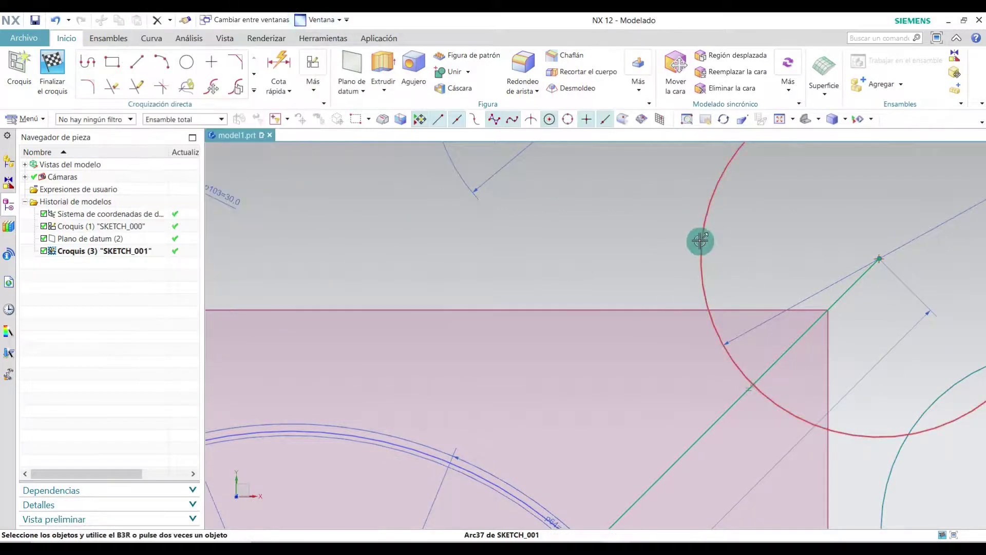
- Delete the leftover inner arc of the circle on the 45° line together with the 45° line
{"action": "scroll", "coordinate": [711, 238], "scroll_direction": "up", "scroll_amount": 5}
{"action": "scroll", "coordinate": [726, 296], "scroll_direction": "down", "scroll_amount": 5}
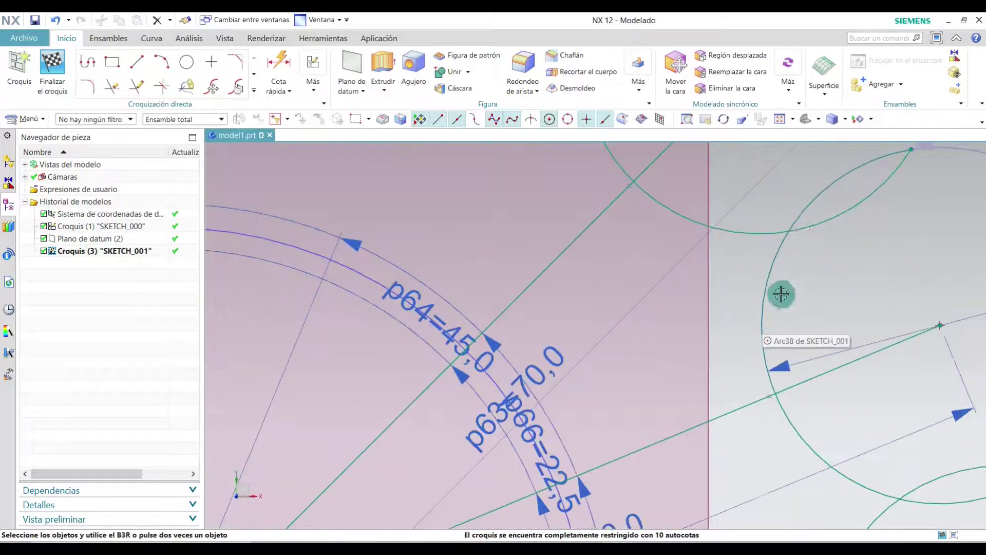
{"action": "left_click", "coordinate": [803, 231]}
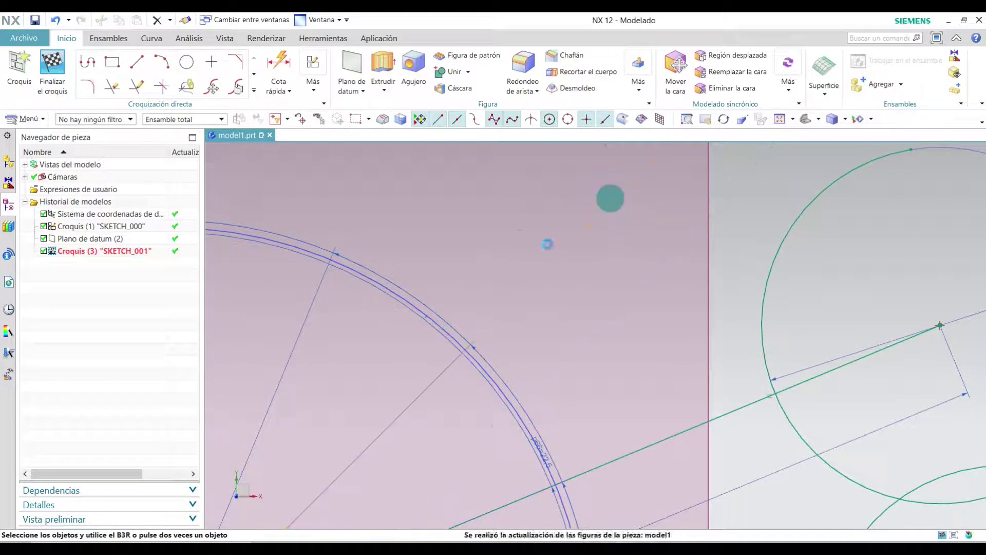
- Delete the 22.5° line running from the origin to the circle's centre
{"action": "scroll", "coordinate": [500, 227], "scroll_direction": "up", "scroll_amount": 4}
{"action": "scroll", "coordinate": [660, 291], "scroll_direction": "down", "scroll_amount": 1}
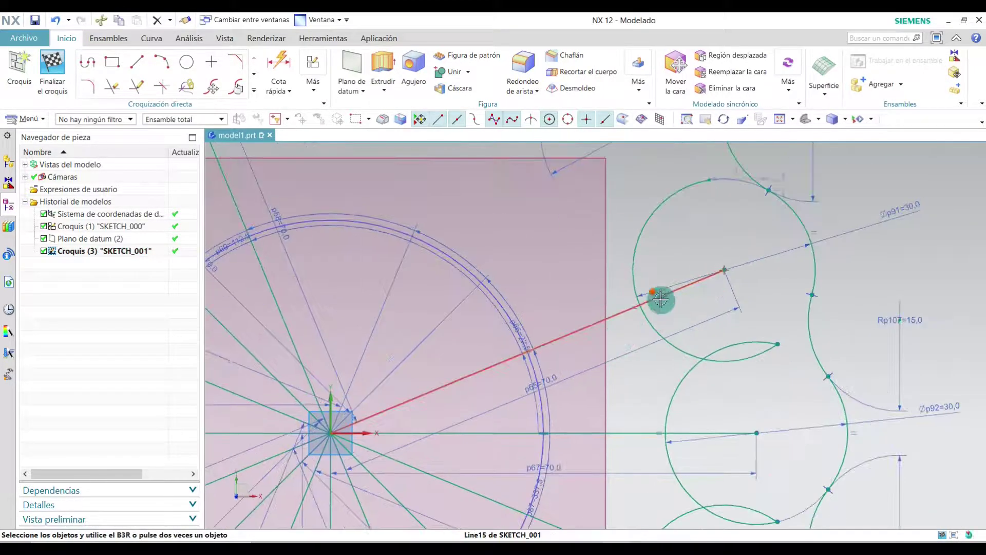
{"action": "right_click", "coordinate": [660, 297]}
{"action": "left_click", "coordinate": [691, 413]}
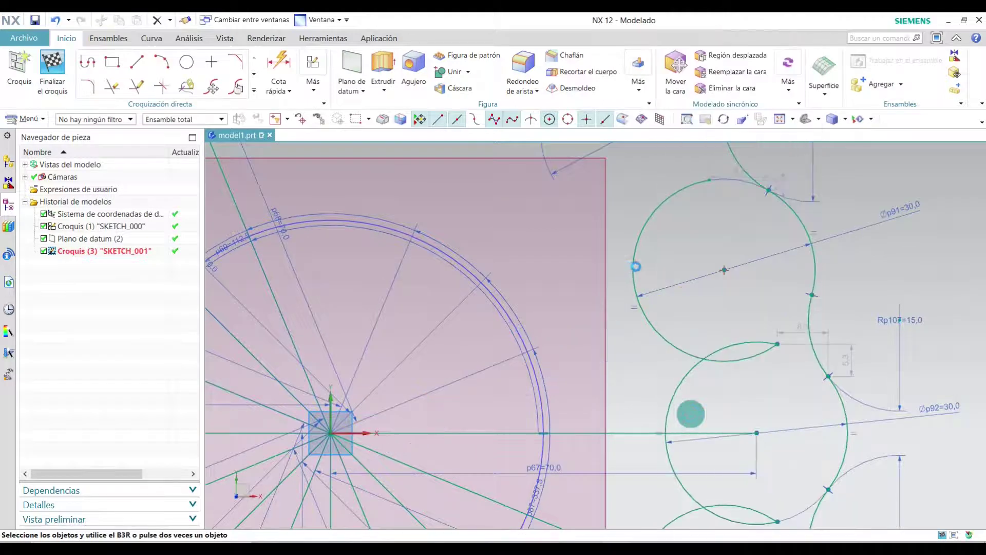
- Delete the leftover inner arc of the 30 mm circle at the 22.5° position
{"action": "left_click", "coordinate": [634, 258]}
{"action": "key", "text": "Delete"}
{"action": "scroll", "coordinate": [634, 260], "scroll_direction": "up", "scroll_amount": 1}
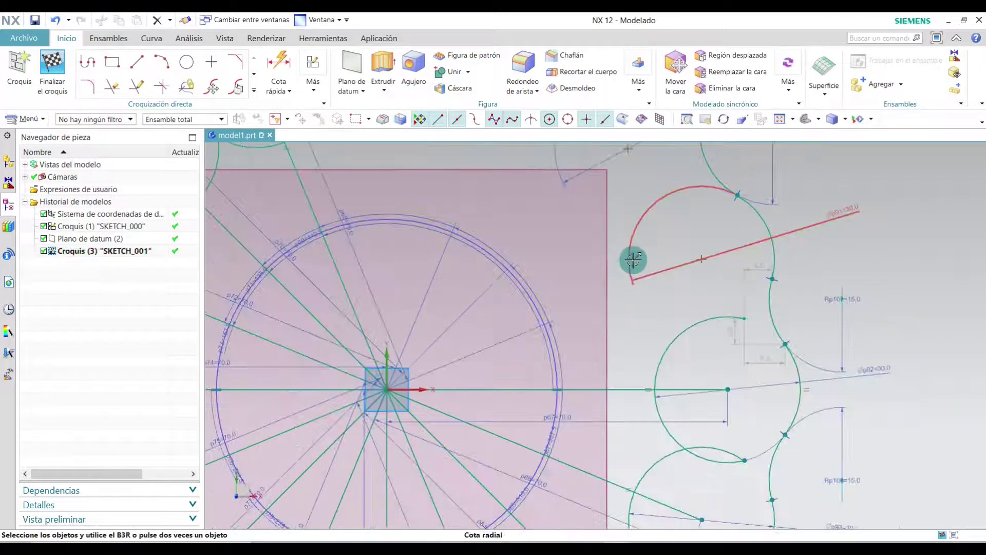
- Delete the horizontal 0° line from the origin together with the leftover inner arc of its circle
{"action": "scroll", "coordinate": [480, 290], "scroll_direction": "down", "scroll_amount": 2}
{"action": "scroll", "coordinate": [462, 278], "scroll_direction": "up", "scroll_amount": 3}
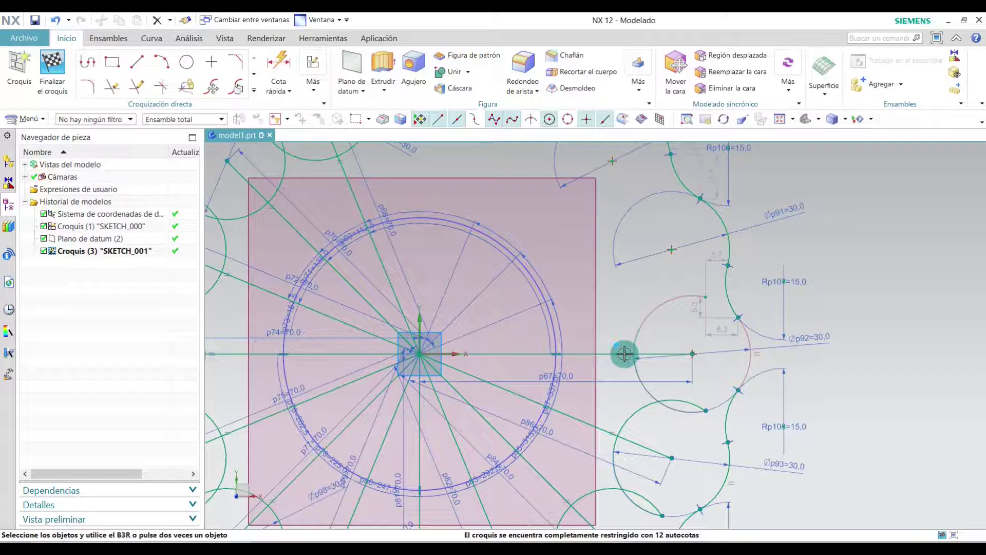
{"action": "left_click", "coordinate": [615, 353]}
{"action": "key", "text": "Delete"}
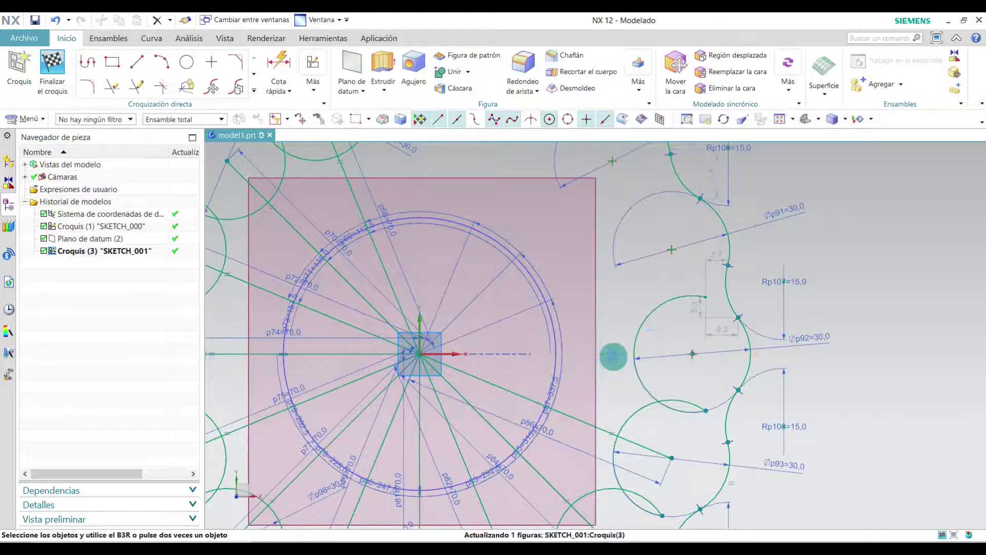
{"action": "key", "text": "Delete"}
{"action": "left_click", "coordinate": [643, 302]}
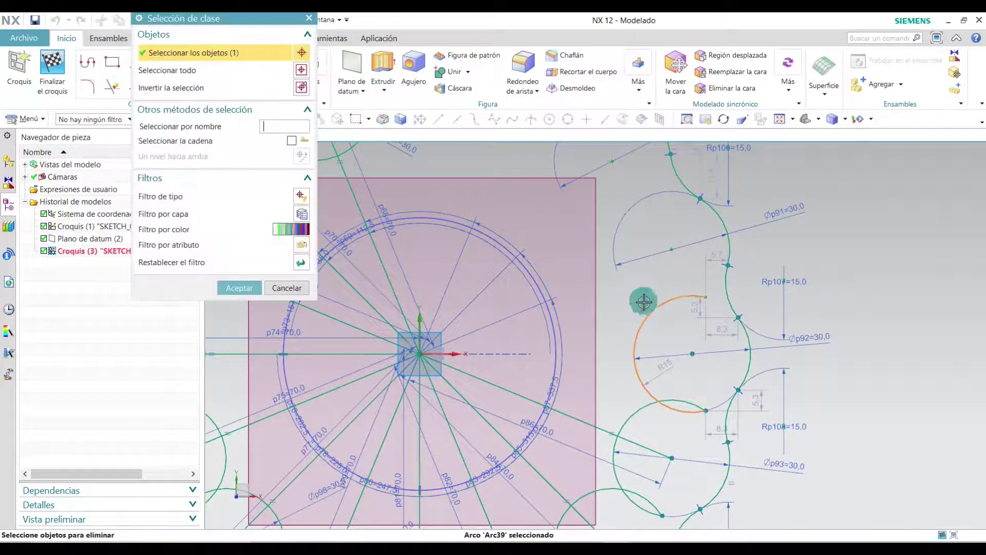
{"action": "left_click", "coordinate": [309, 18]}
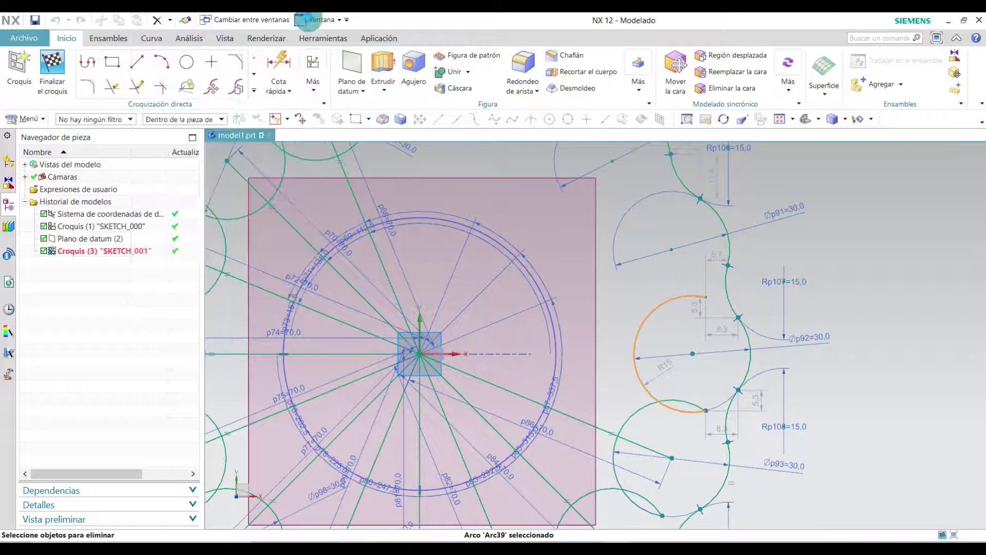
{"action": "right_click", "coordinate": [635, 325]}
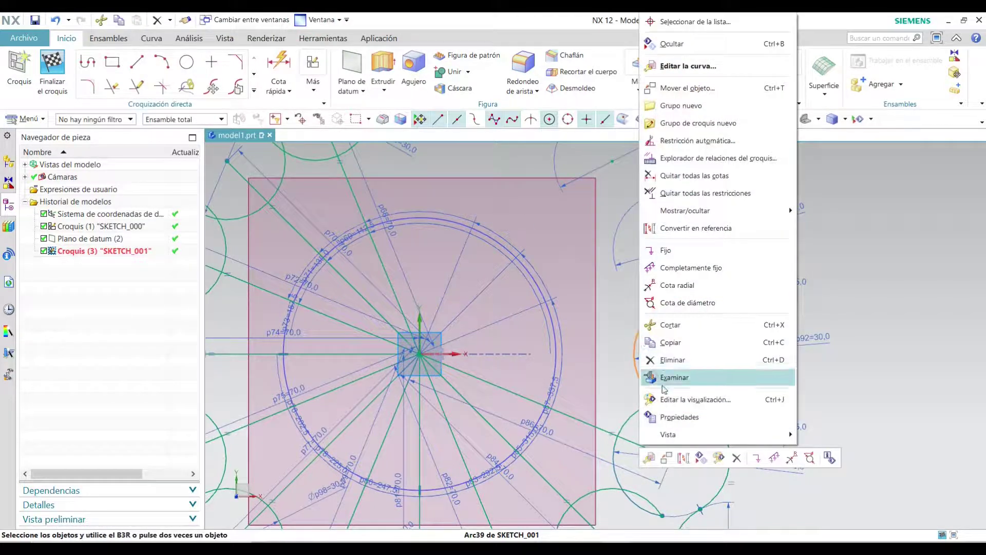
{"action": "left_click", "coordinate": [662, 361]}
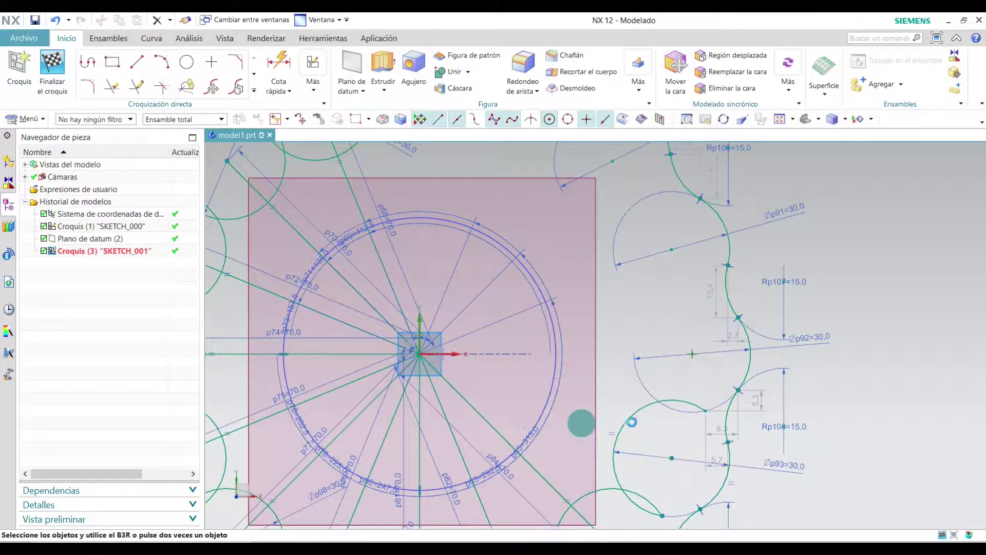
- Delete the leftover inner arc of the circle on the 337.5° line together with the 337.5° line
{"action": "key", "text": "Delete"}
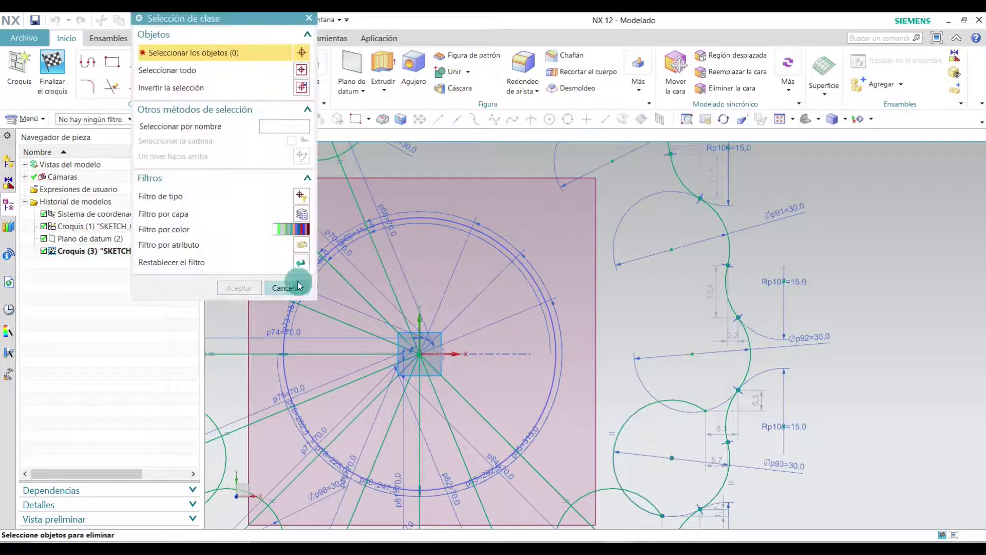
{"action": "left_click", "coordinate": [287, 287]}
{"action": "left_click", "coordinate": [622, 429]}
{"action": "key", "text": "Delete"}
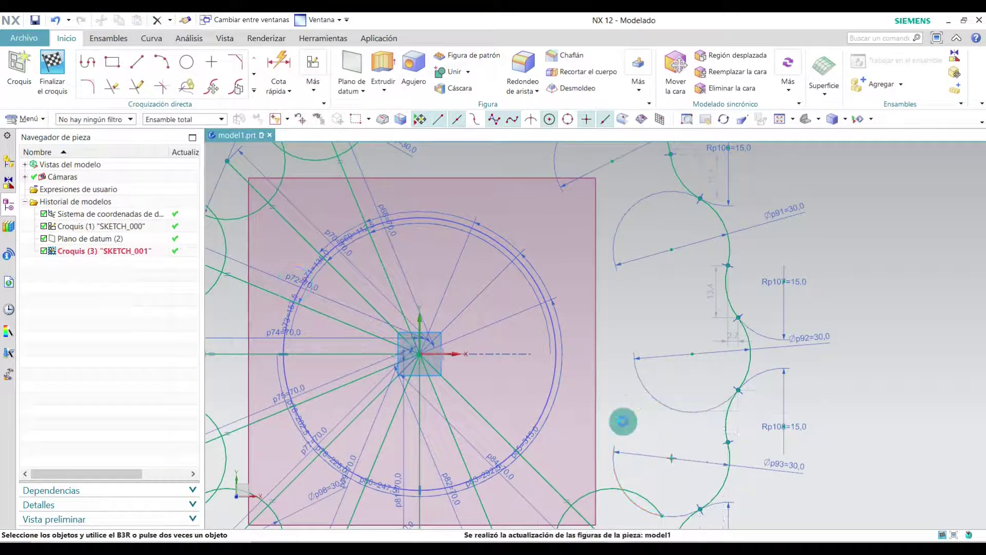
- Delete the 315° line from the origin together with the leftover inner arc of its circle
{"action": "scroll", "coordinate": [624, 421], "scroll_direction": "down", "scroll_amount": 3}
{"action": "scroll", "coordinate": [665, 367], "scroll_direction": "up", "scroll_amount": 4}
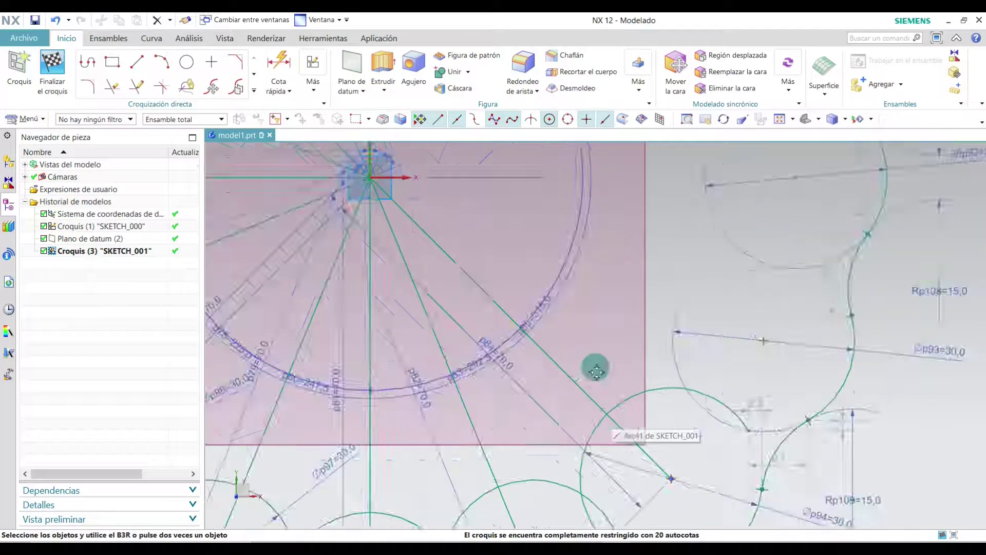
{"action": "scroll", "coordinate": [594, 368], "scroll_direction": "down", "scroll_amount": 3}
{"action": "scroll", "coordinate": [582, 366], "scroll_direction": "up", "scroll_amount": 3}
{"action": "right_click", "coordinate": [584, 358]}
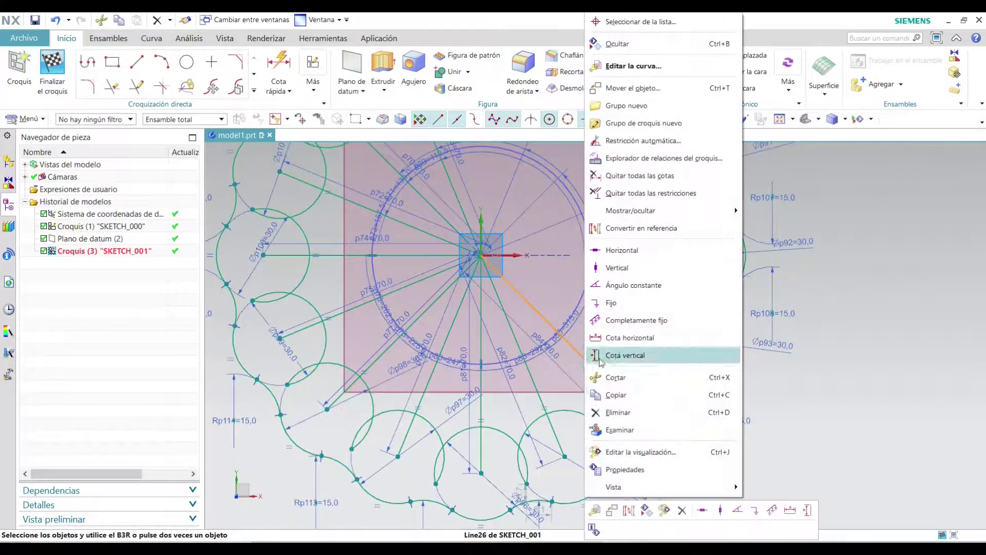
{"action": "left_click", "coordinate": [621, 412]}
{"action": "right_click", "coordinate": [591, 369]}
{"action": "left_click", "coordinate": [638, 365]}
- Delete the leftover inner arc of the circle on the 292.5° line together with the 292.5° line
{"action": "left_click", "coordinate": [571, 406]}
{"action": "key", "text": "Delete"}
{"action": "left_click", "coordinate": [543, 398]}
{"action": "key", "text": "Delete"}
- Delete the leftover inner arcs of the circles on the 270° and 247.5° lines together with both lines
{"action": "left_click", "coordinate": [502, 430]}
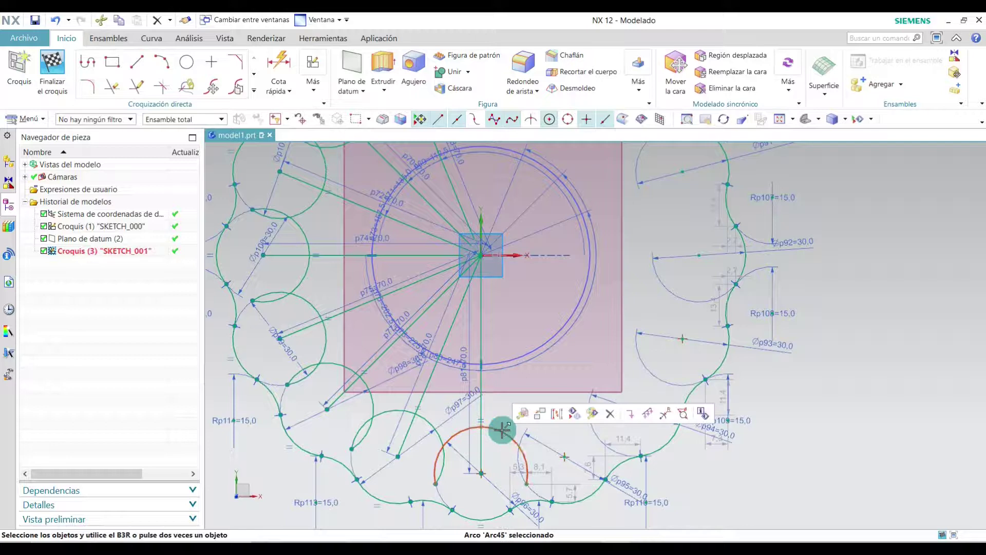
{"action": "key", "text": "Delete"}
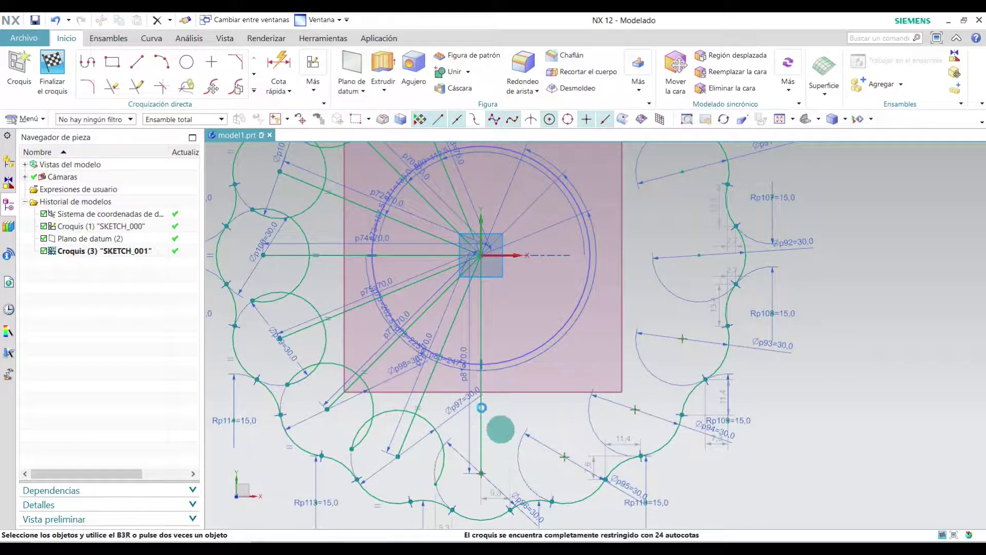
{"action": "left_click", "coordinate": [423, 409]}
{"action": "key", "text": "Delete"}
{"action": "left_click", "coordinate": [424, 404]}
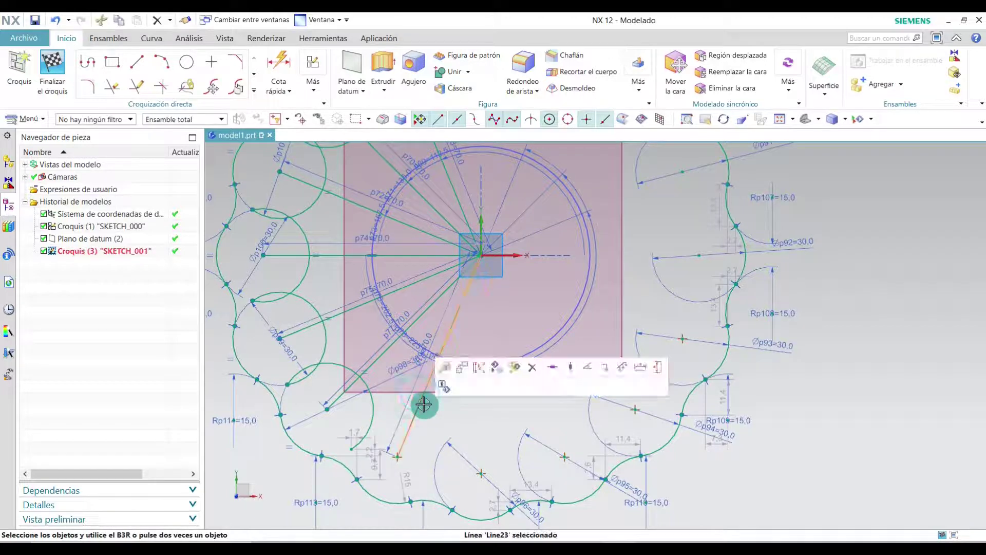
{"action": "key", "text": "Delete"}
- Delete the leftover inner arc of the circle on the 225° line together with the 225° line
{"action": "left_click", "coordinate": [372, 415]}
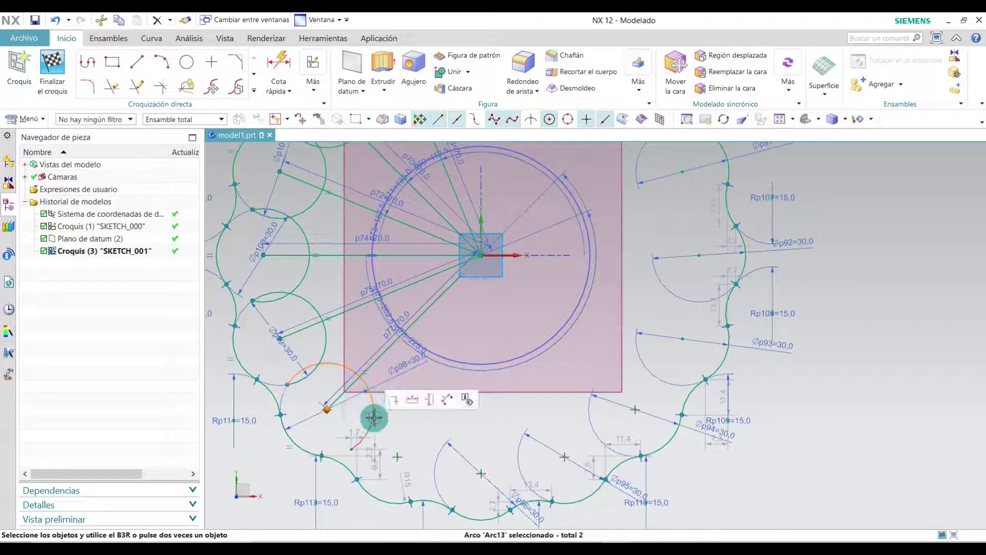
{"action": "key", "text": "Delete"}
{"action": "left_click", "coordinate": [377, 363]}
{"action": "key", "text": "Delete"}
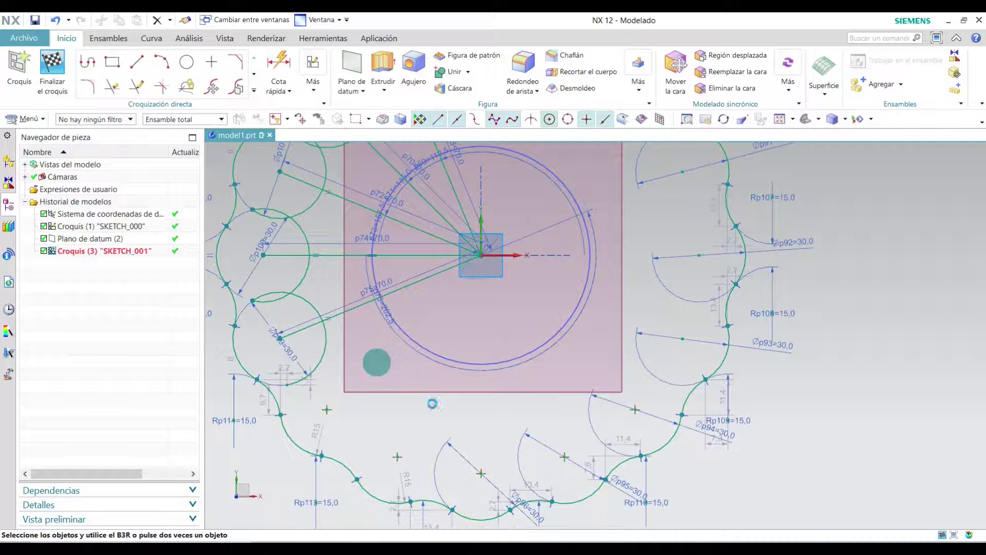
- Delete the leftover inner arcs of the circles on the 202.5° and 180° lines together with both lines
{"action": "left_click", "coordinate": [326, 351]}
{"action": "key", "text": "Delete"}
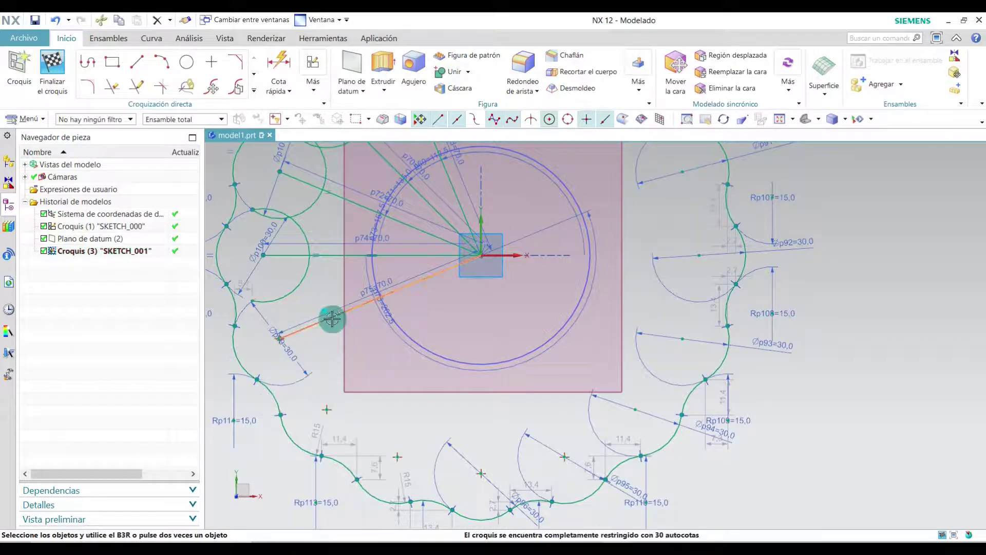
{"action": "left_click", "coordinate": [303, 280]}
{"action": "key", "text": "Delete"}
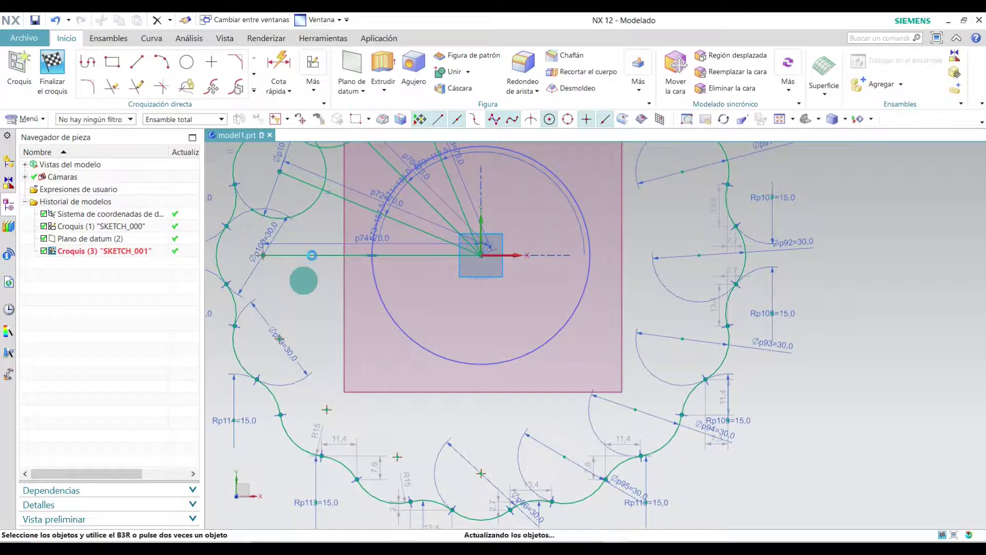
{"action": "right_click", "coordinate": [312, 255]}
{"action": "left_click", "coordinate": [339, 457]}
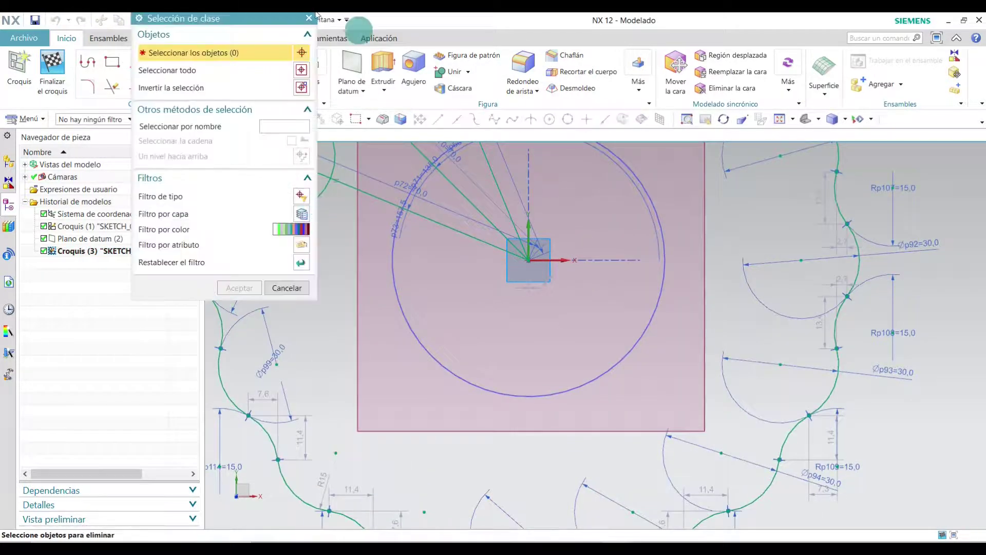
{"action": "left_click", "coordinate": [309, 18]}
- Delete the leftover inner arc of the circle on the 157.5° line together with the 157.5° line
{"action": "left_click", "coordinate": [320, 196]}
{"action": "key", "text": "Delete"}
{"action": "left_click", "coordinate": [341, 186]}
{"action": "key", "text": "Delete"}
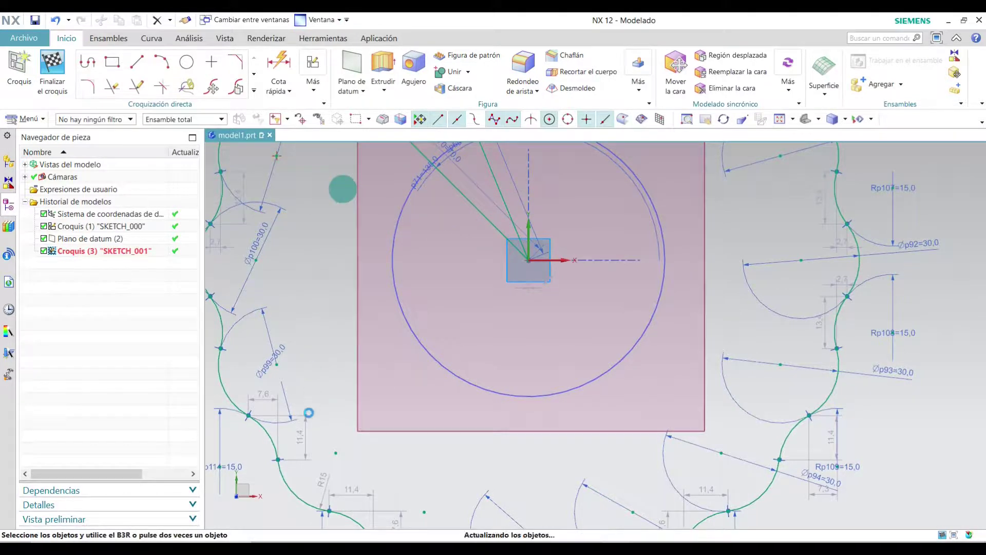
- Delete the leftover inner arcs of the circles on the 135° and 112.5° lines together with both lines
{"action": "scroll", "coordinate": [396, 293], "scroll_direction": "down", "scroll_amount": 4}
{"action": "scroll", "coordinate": [505, 168], "scroll_direction": "up", "scroll_amount": 3}
{"action": "scroll", "coordinate": [481, 263], "scroll_direction": "down", "scroll_amount": 3}
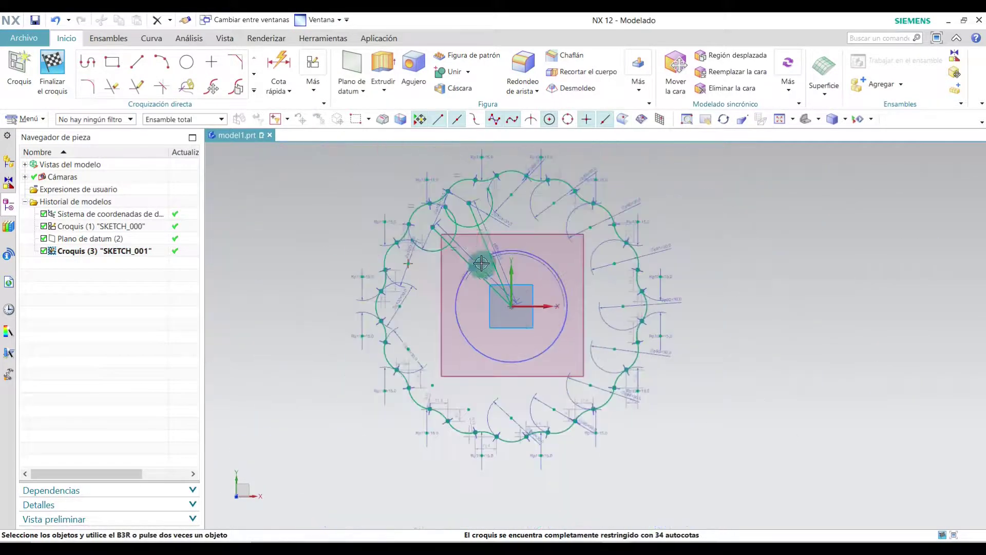
{"action": "scroll", "coordinate": [481, 263], "scroll_direction": "up", "scroll_amount": 3}
{"action": "scroll", "coordinate": [462, 209], "scroll_direction": "down", "scroll_amount": 1}
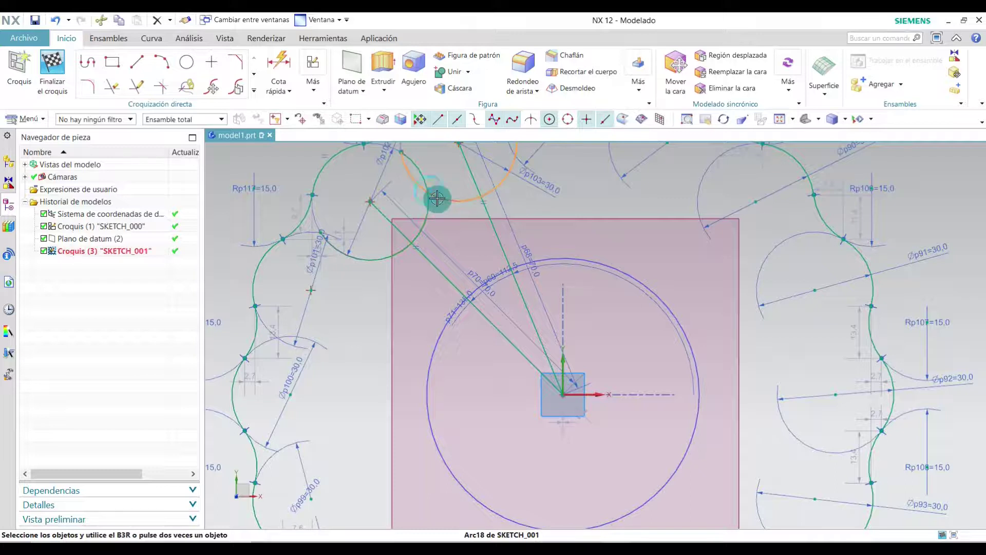
{"action": "left_click", "coordinate": [424, 207]}
{"action": "key", "text": "Delete"}
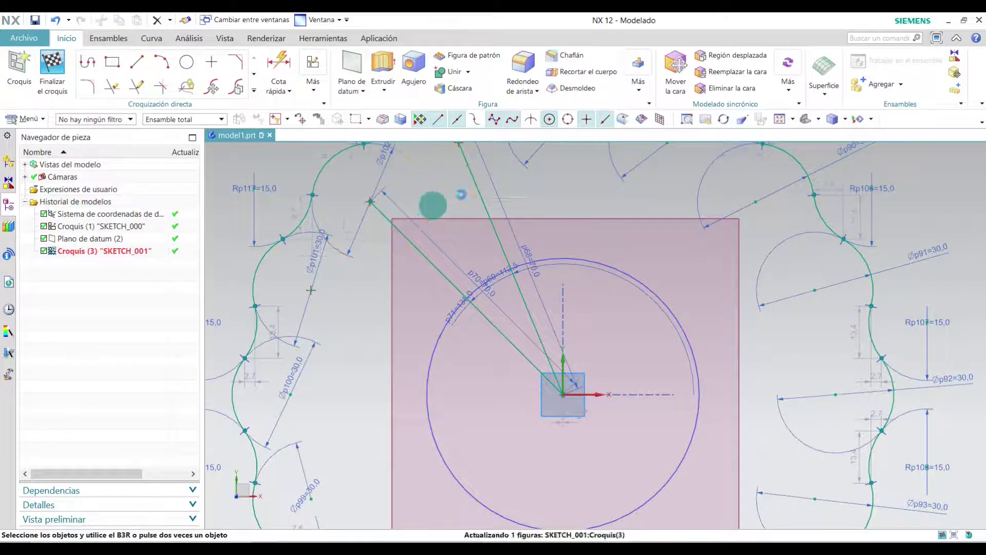
{"action": "left_click", "coordinate": [477, 184]}
{"action": "key", "text": "Delete"}
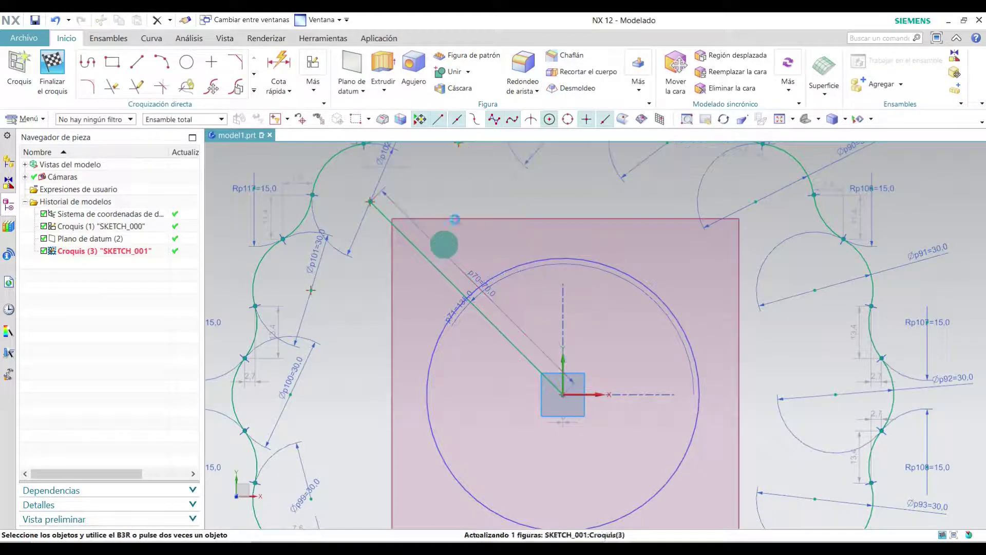
{"action": "left_click", "coordinate": [418, 248]}
{"action": "key", "text": "Delete"}
- Finish the wavy rim sketch and return to the 3D model
{"action": "scroll", "coordinate": [408, 247], "scroll_direction": "down", "scroll_amount": 3}
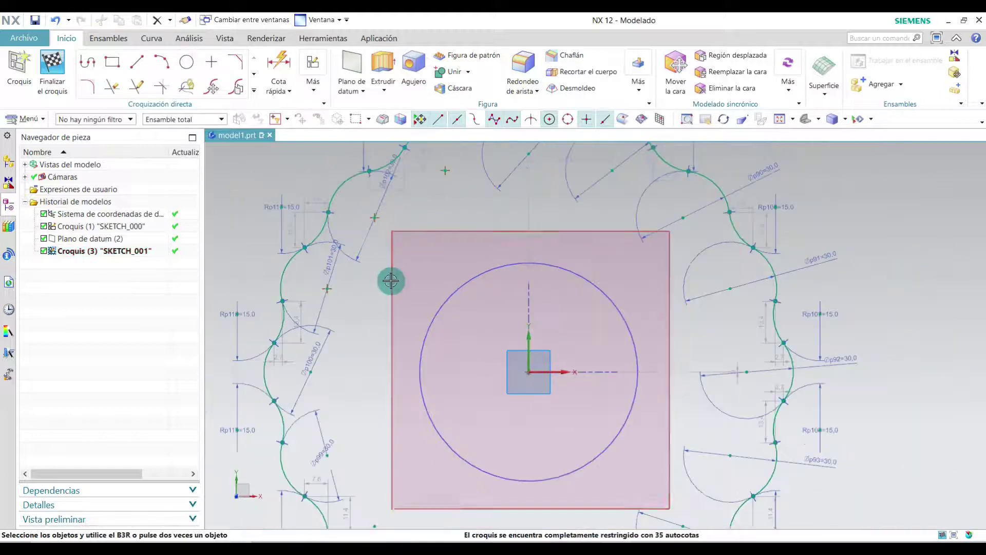
{"action": "scroll", "coordinate": [409, 247], "scroll_direction": "down", "scroll_amount": 2}
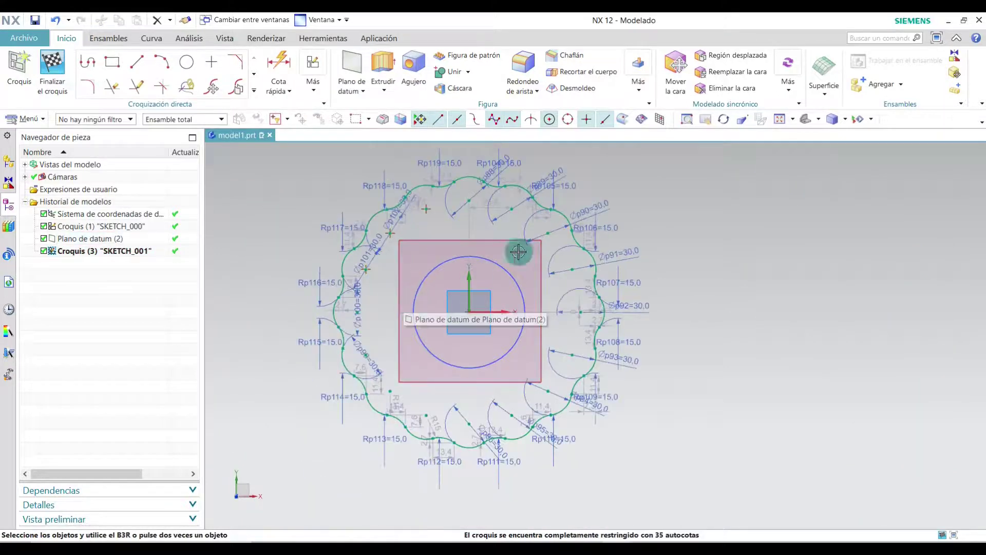
{"action": "scroll", "coordinate": [615, 181], "scroll_direction": "down", "scroll_amount": 1}
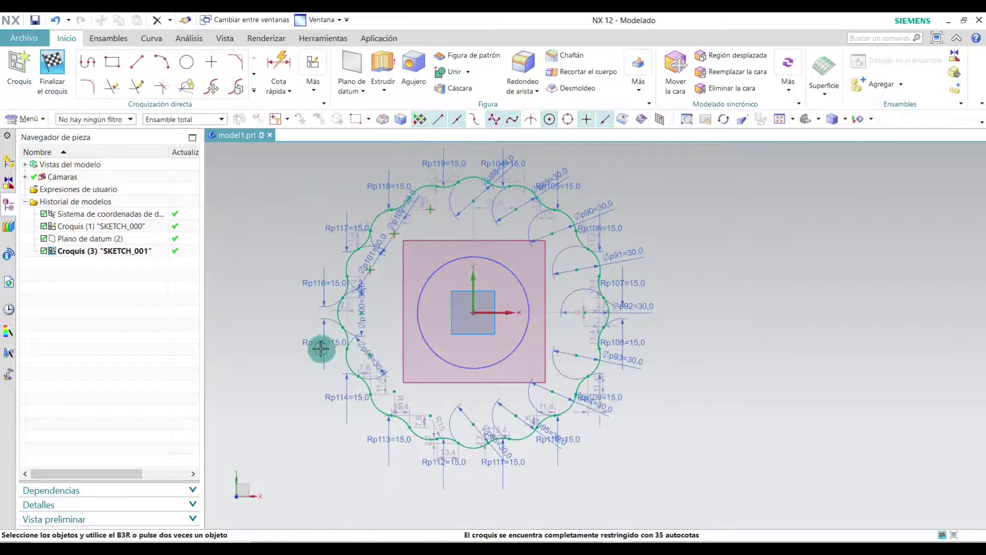
{"action": "scroll", "coordinate": [302, 435], "scroll_direction": "up", "scroll_amount": 1}
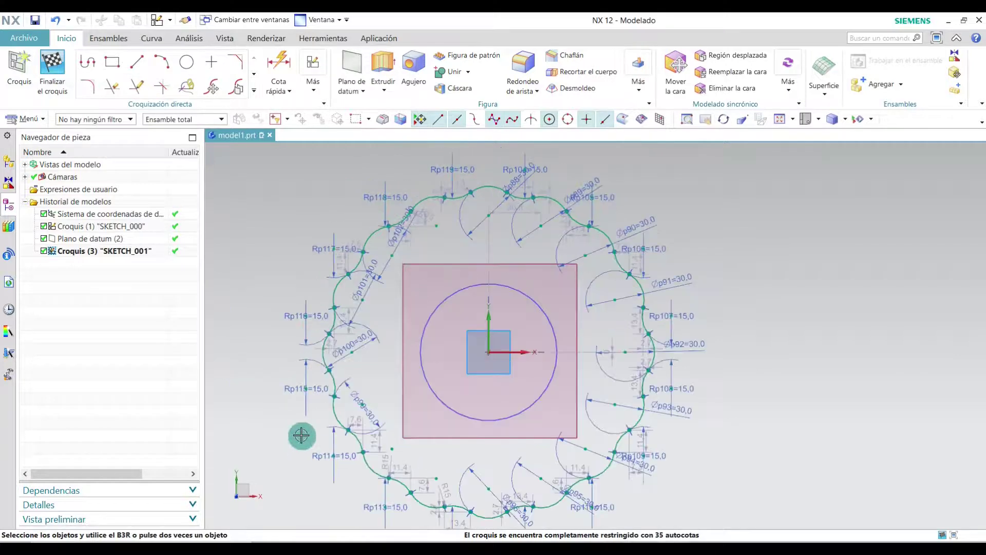
{"action": "left_click", "coordinate": [52, 67]}
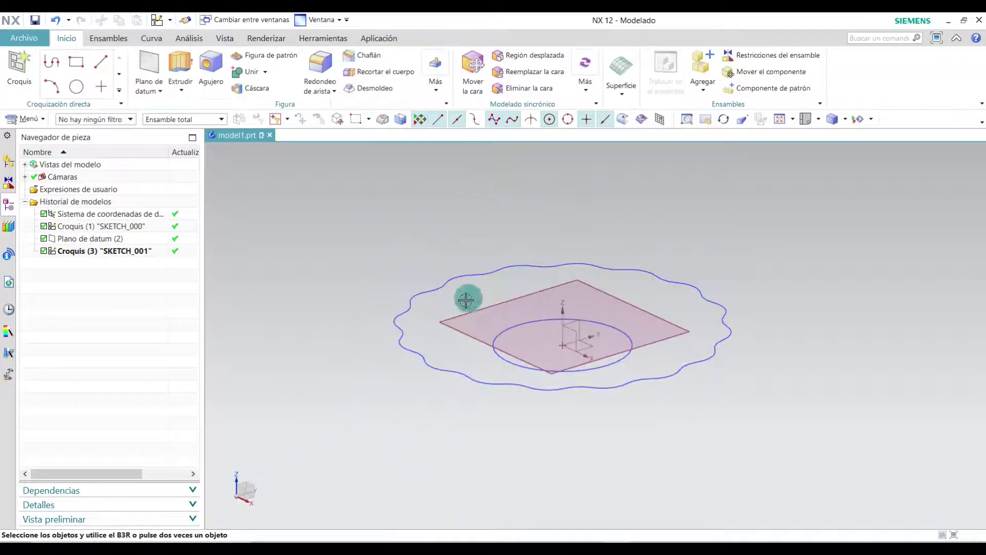
- Create a Triangular N-sided surface filling the base circle
{"action": "middle_click_drag", "start_coordinate": [451, 407], "coordinate": [409, 463]}
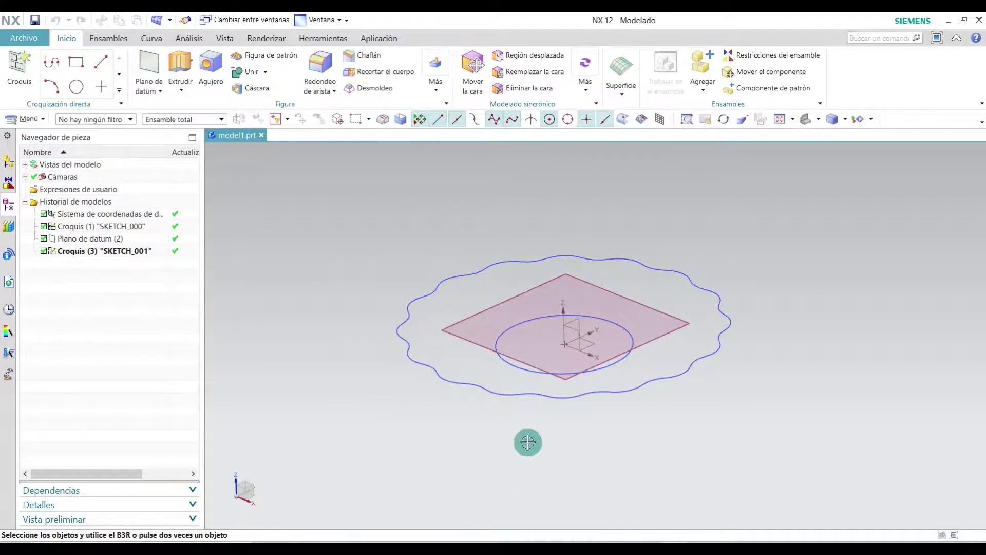
{"action": "middle_click_drag", "start_coordinate": [712, 432], "coordinate": [757, 388]}
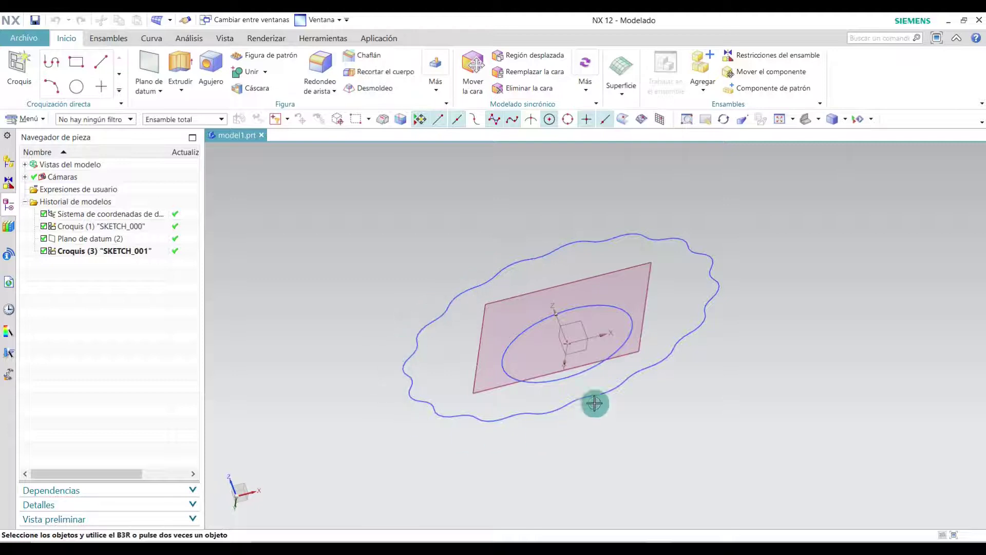
{"action": "middle_click_drag", "start_coordinate": [656, 368], "coordinate": [330, 376]}
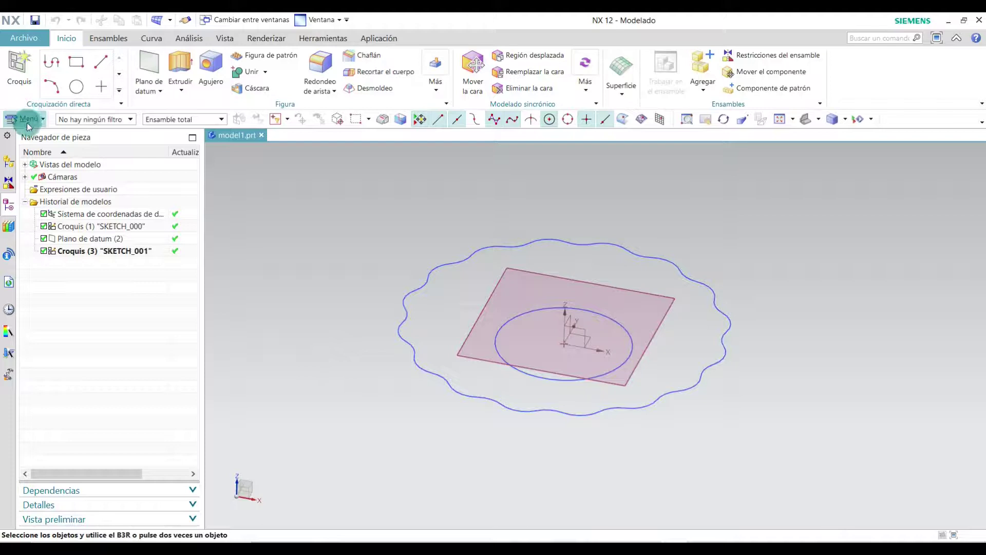
{"action": "left_click", "coordinate": [28, 123]}
{"action": "mouse_move", "coordinate": [67, 190]}
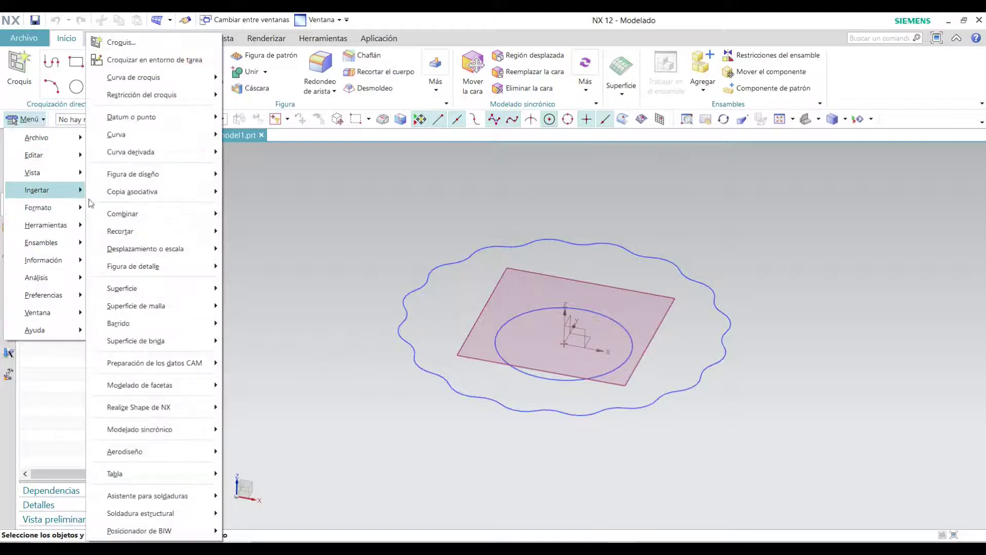
{"action": "mouse_move", "coordinate": [133, 295]}
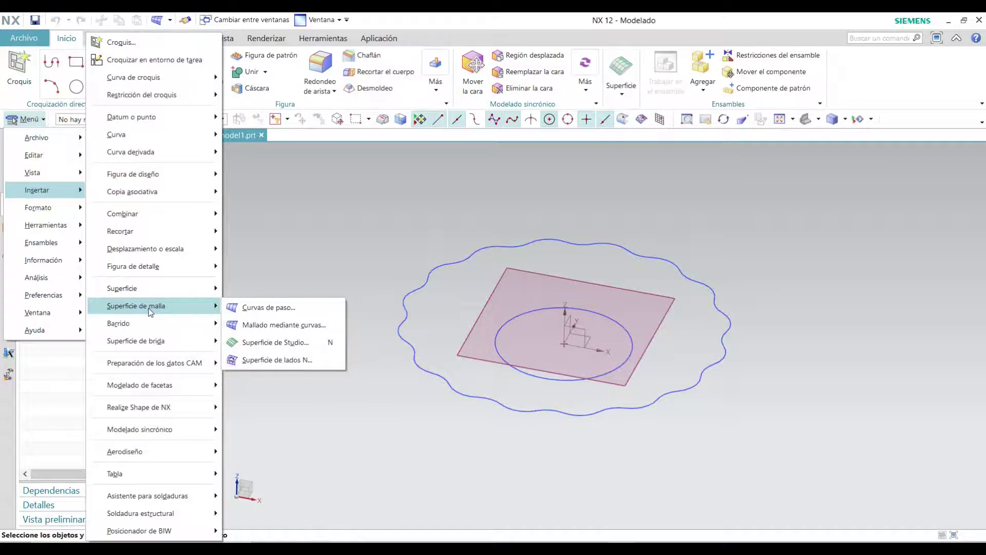
{"action": "left_click", "coordinate": [273, 365]}
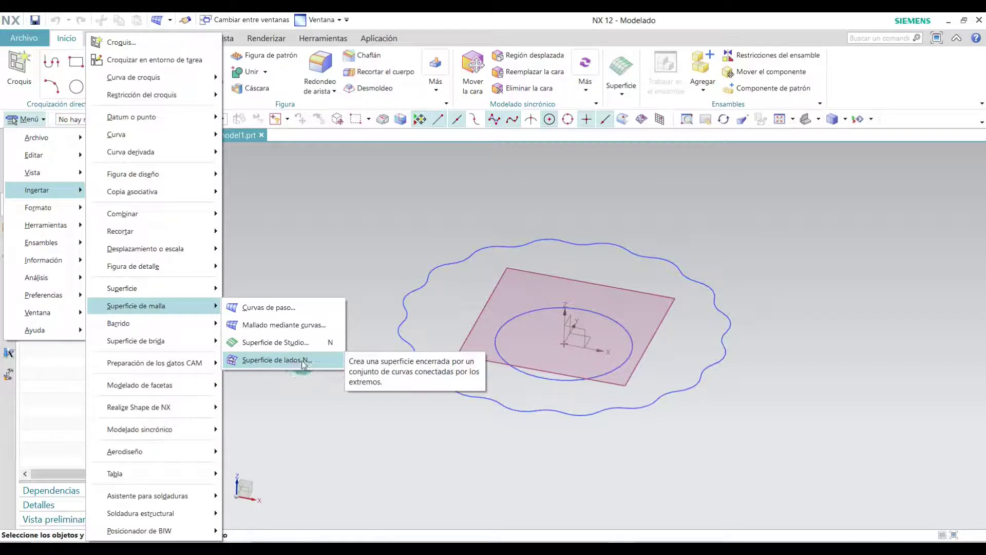
{"action": "middle_click_drag", "start_coordinate": [504, 425], "coordinate": [641, 331]}
{"action": "left_click", "coordinate": [196, 52]}
{"action": "left_click", "coordinate": [181, 77]}
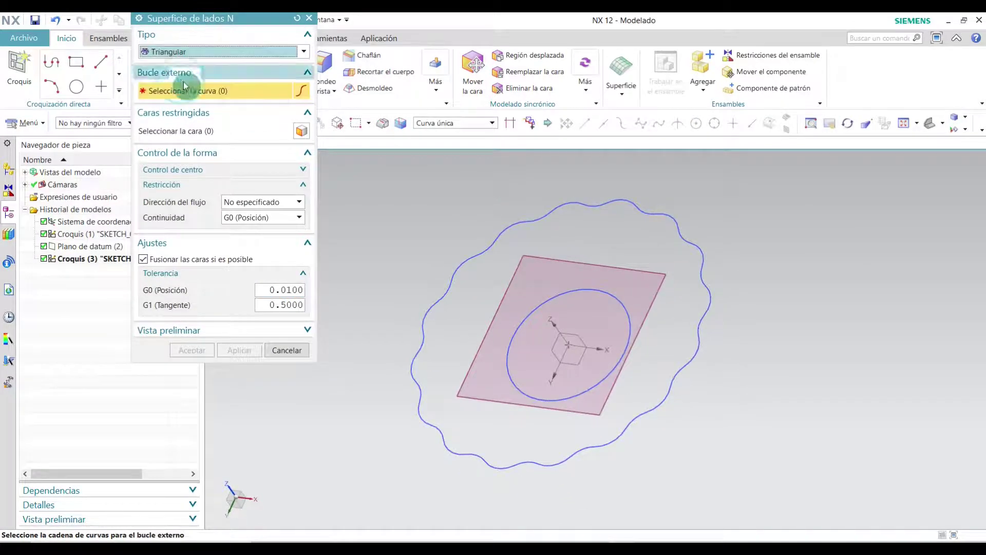
{"action": "left_click", "coordinate": [589, 292]}
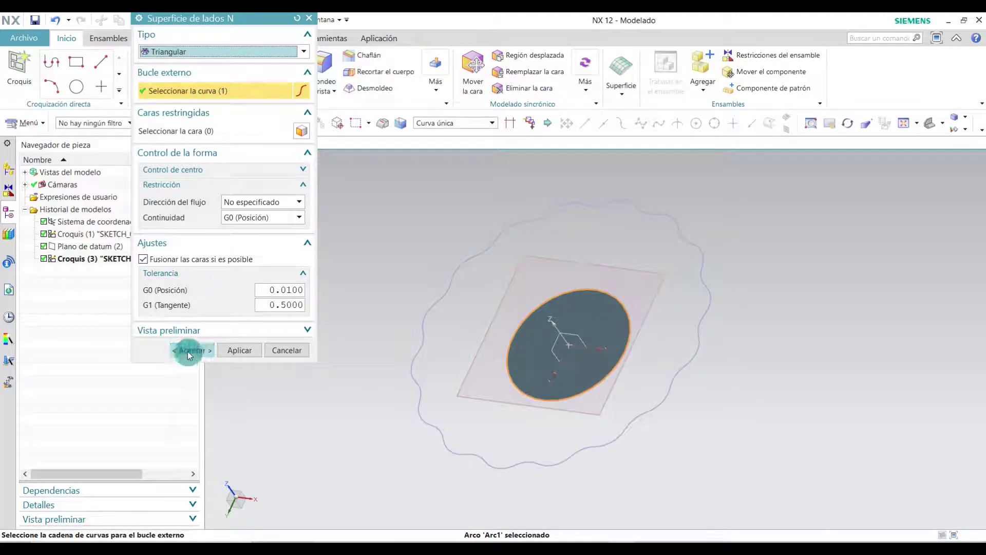
{"action": "left_click", "coordinate": [193, 351]}
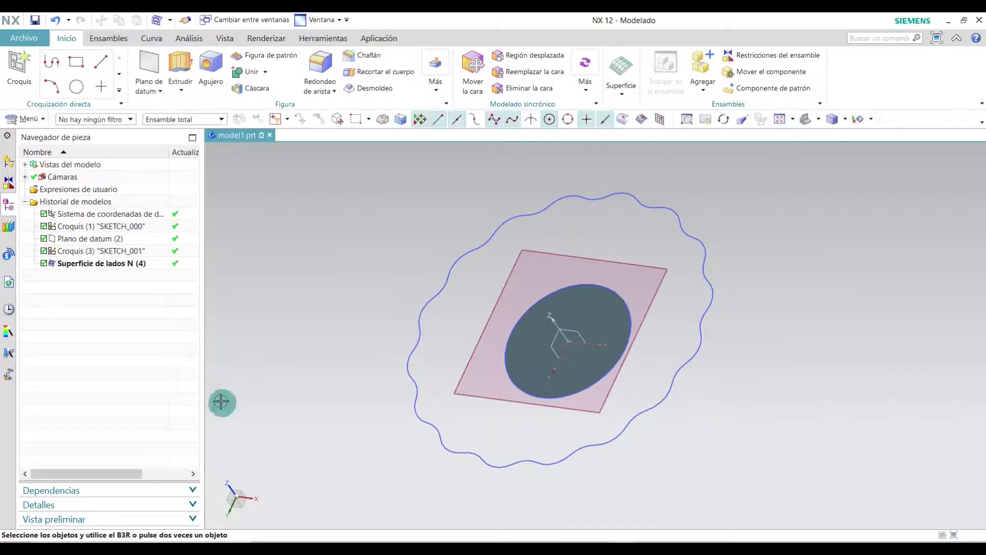
- Start a Through Curves surface with the connected wavy rim as first section and the base circle as second section
{"action": "middle_click_drag", "start_coordinate": [222, 401], "coordinate": [732, 451]}
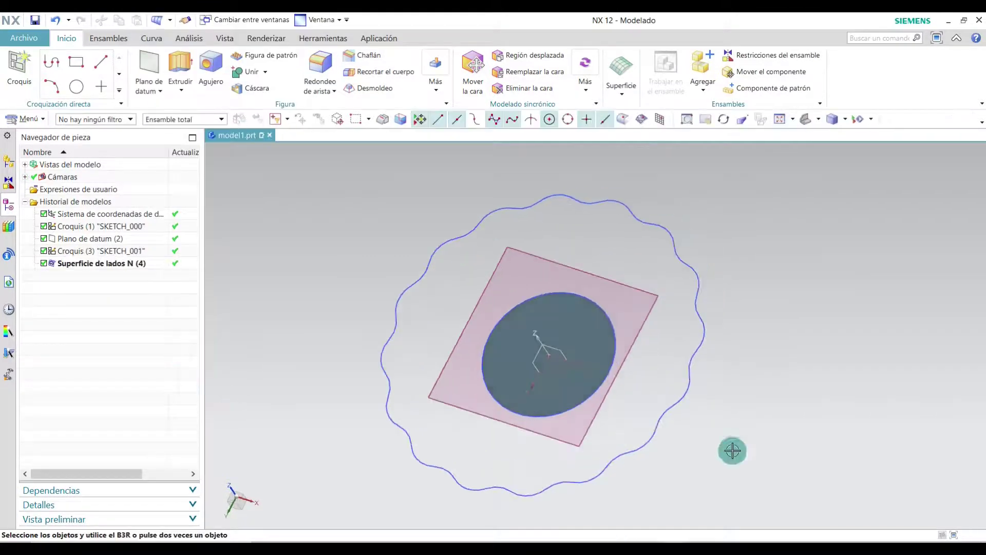
{"action": "left_click", "coordinate": [625, 88]}
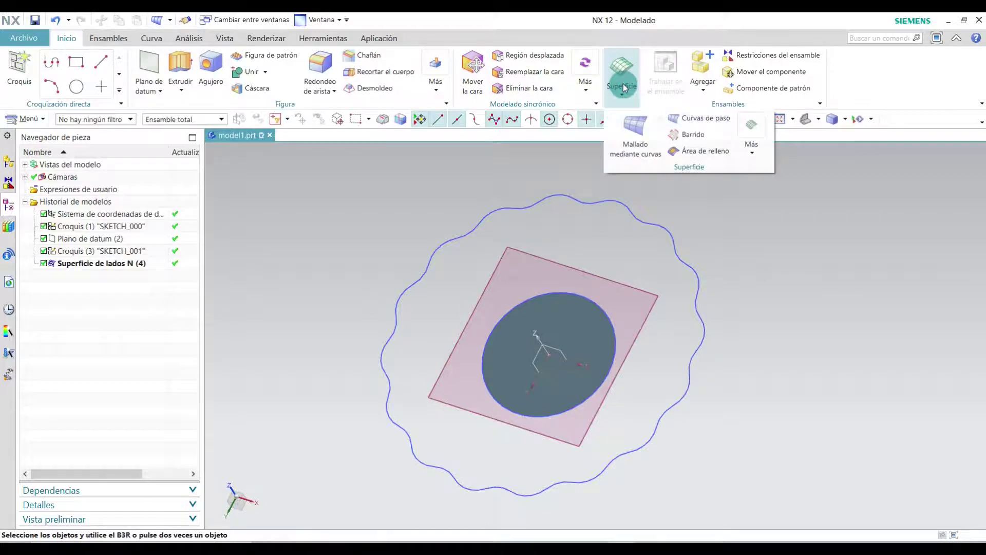
{"action": "left_click", "coordinate": [699, 121]}
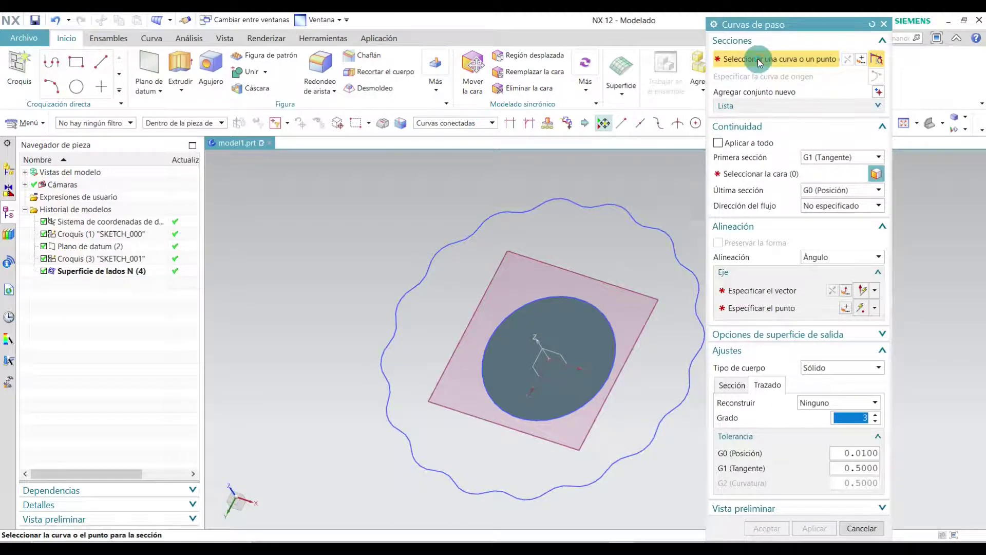
{"action": "left_click", "coordinate": [619, 207]}
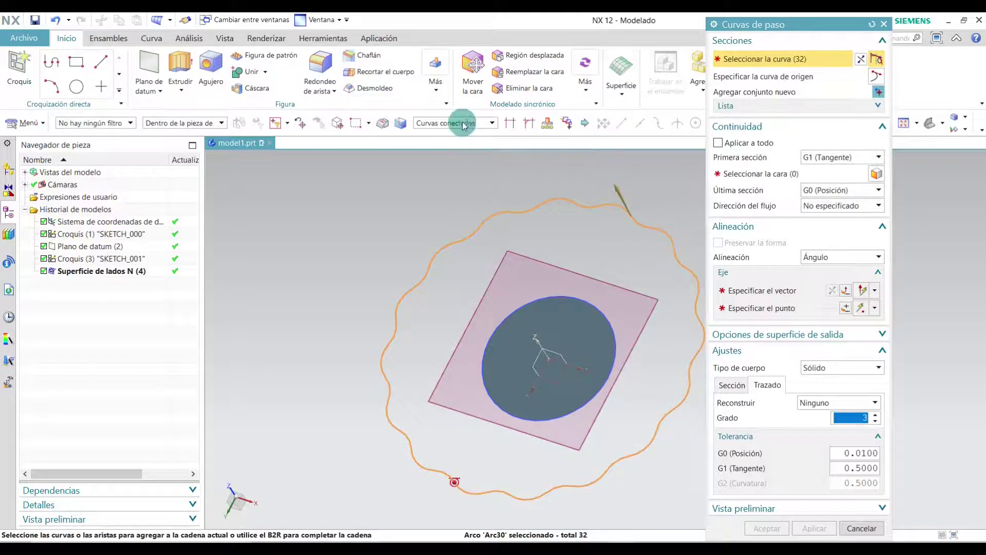
{"action": "left_click", "coordinate": [437, 124]}
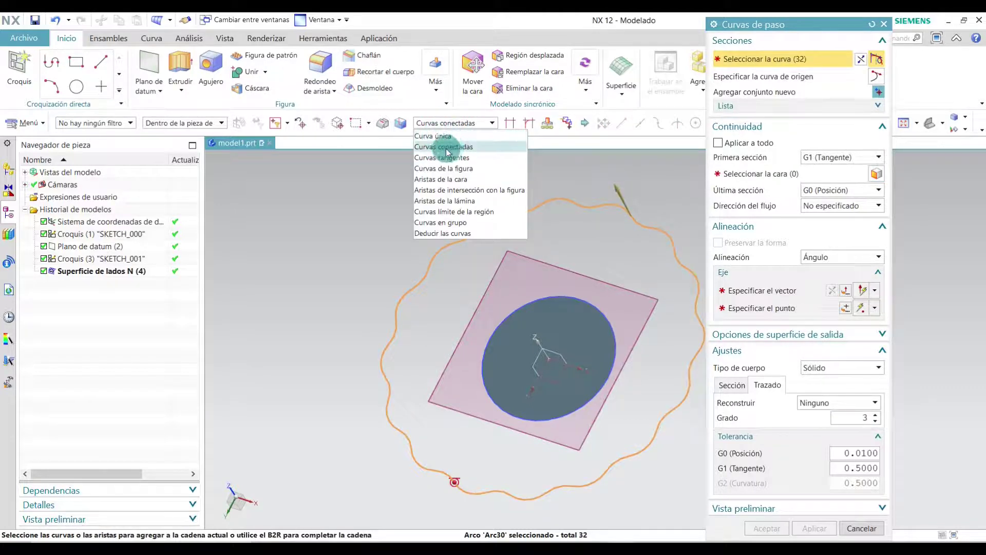
{"action": "left_click", "coordinate": [459, 147]}
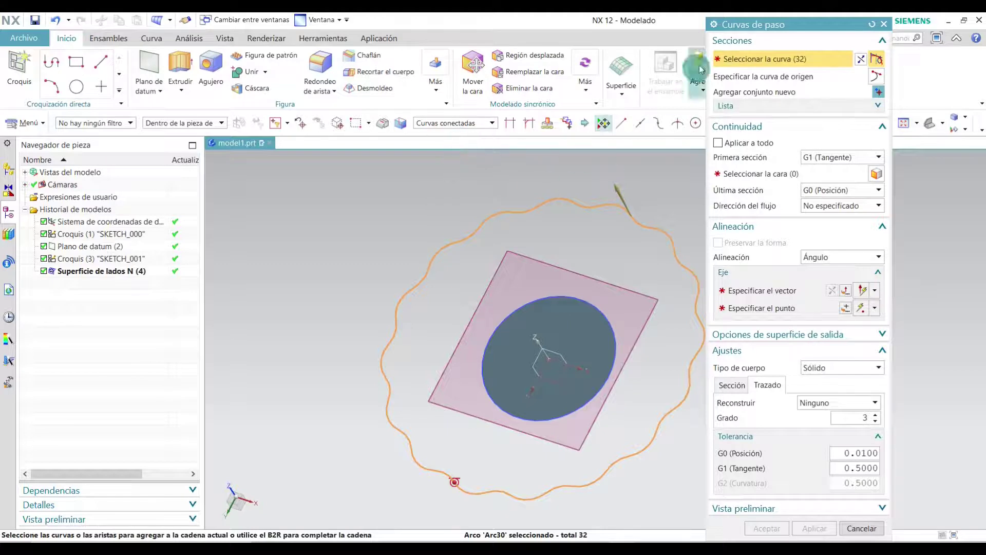
{"action": "left_click", "coordinate": [879, 92]}
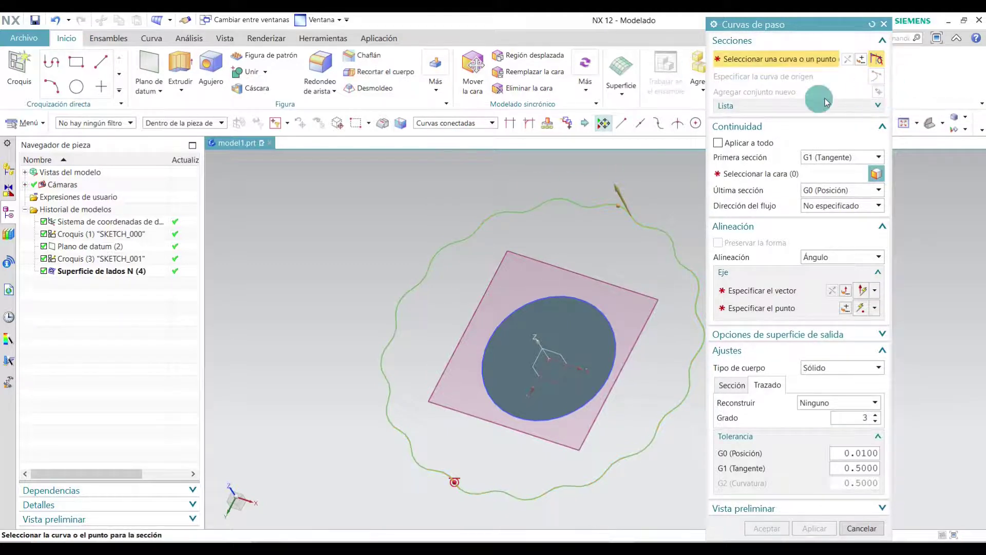
{"action": "left_click", "coordinate": [594, 303]}
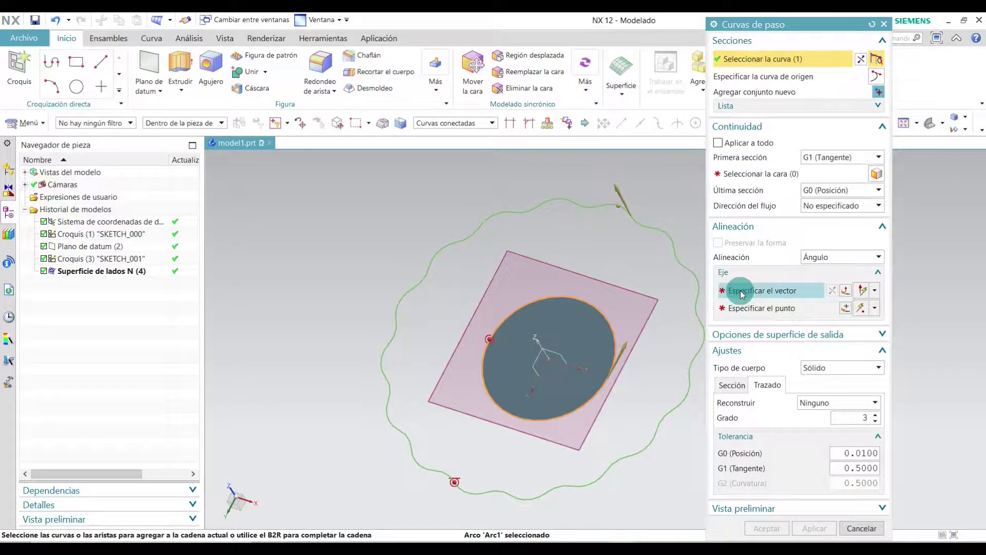
- Define the angle alignment axis of the surface with the Z axis as vector and the base circle's centre as point
{"action": "left_click", "coordinate": [760, 292]}
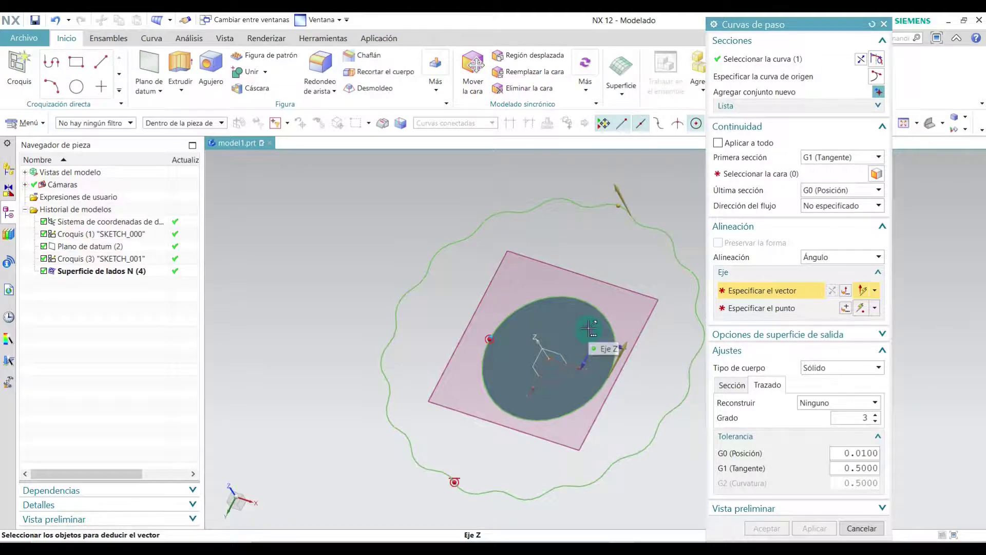
{"action": "left_click", "coordinate": [590, 327]}
{"action": "left_click", "coordinate": [629, 322]}
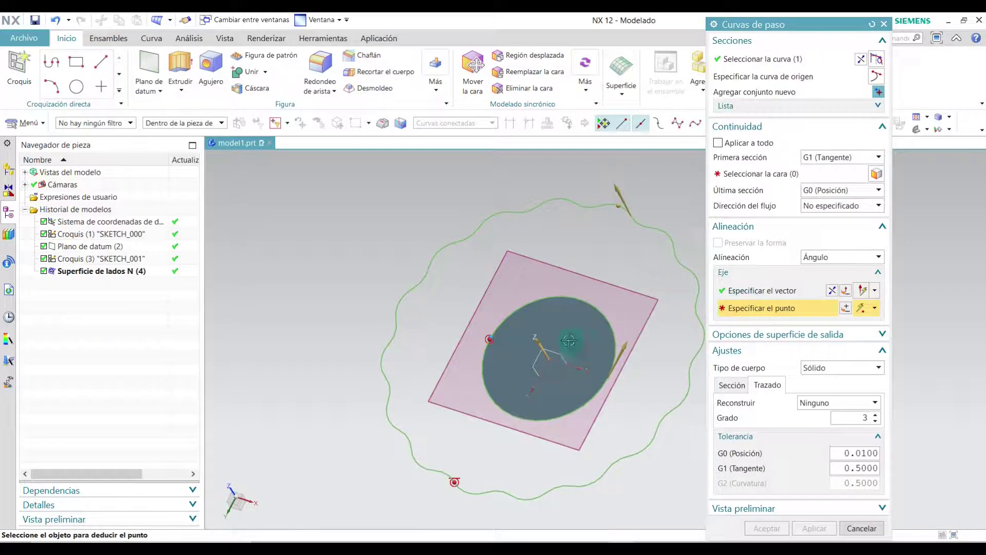
{"action": "left_click", "coordinate": [549, 361]}
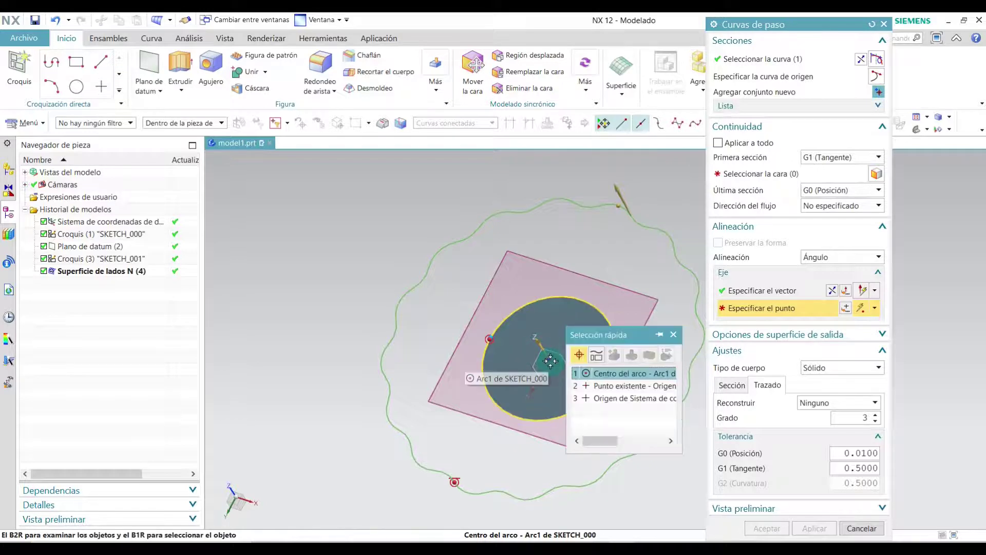
{"action": "left_click", "coordinate": [591, 372]}
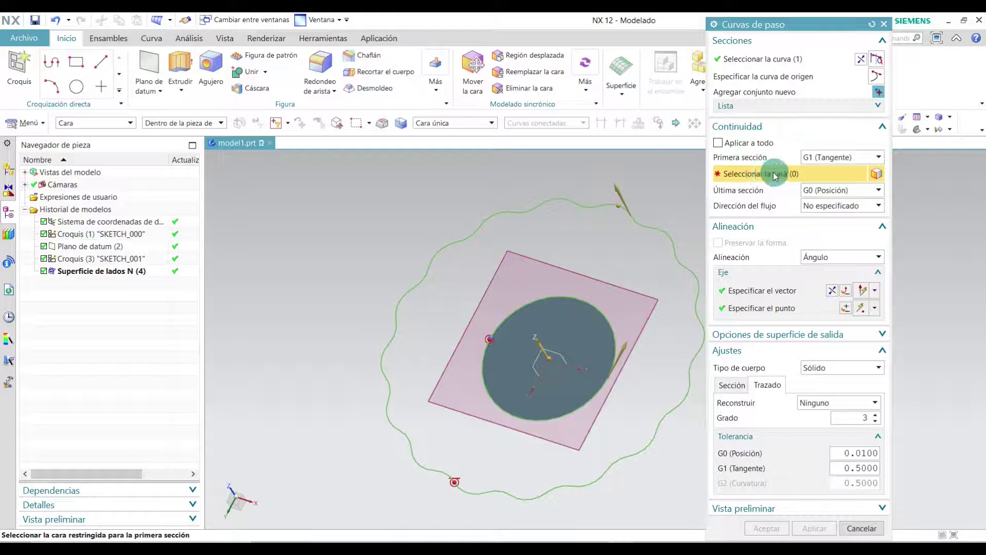
- Use the base surface as the first section's G1 tangent face and create the wavy wall as a sheet body (Lámina)
{"action": "left_click", "coordinate": [578, 325]}
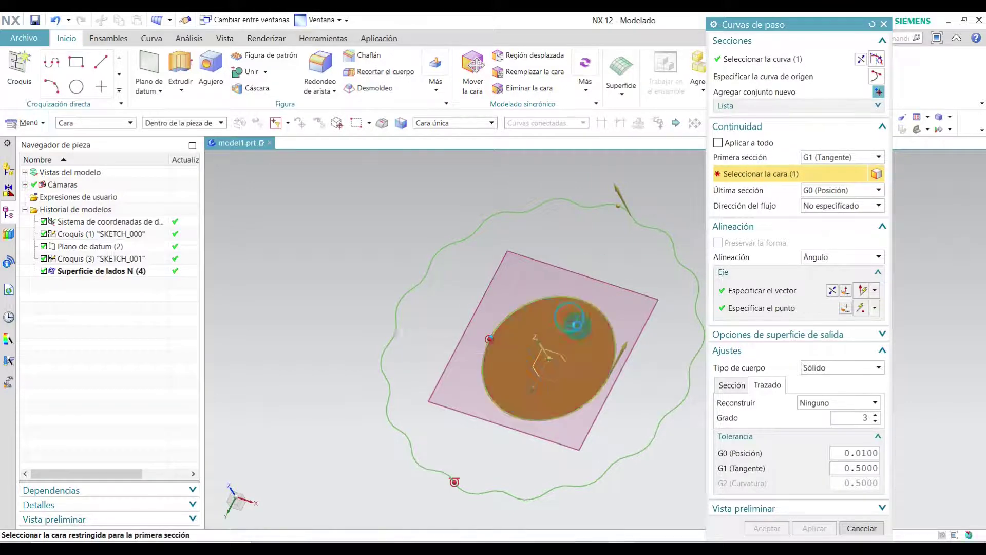
{"action": "left_click", "coordinate": [836, 369]}
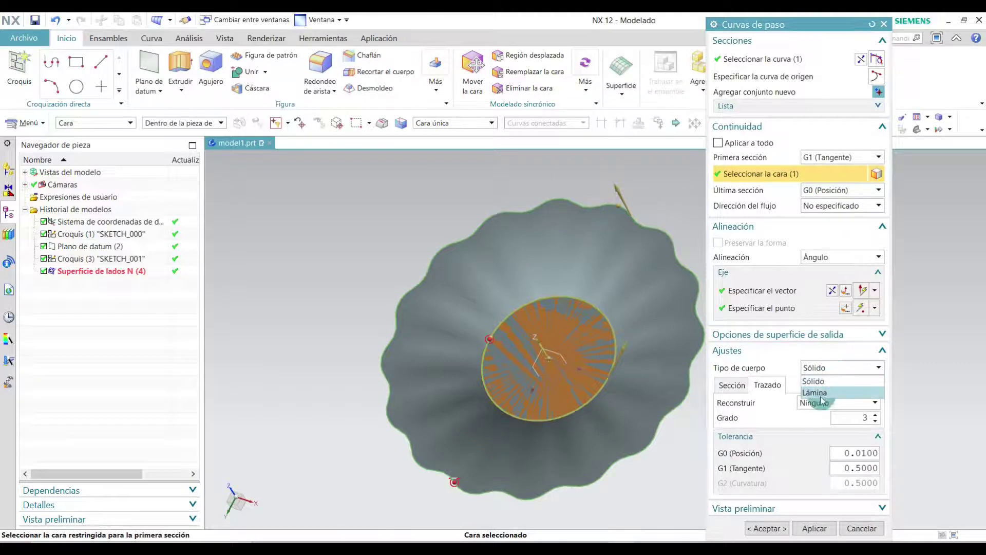
{"action": "left_click", "coordinate": [828, 393]}
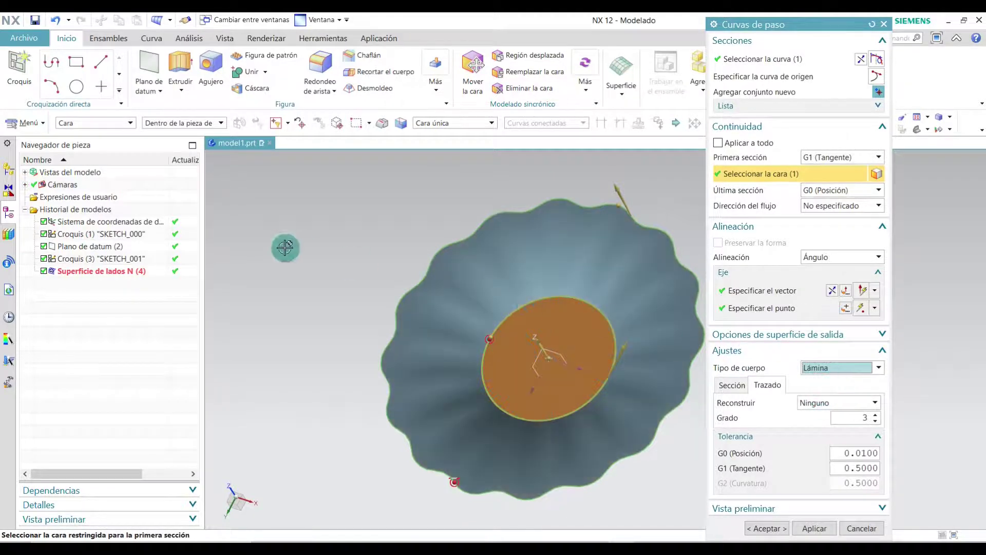
{"action": "middle_click_drag", "start_coordinate": [338, 242], "coordinate": [367, 293]}
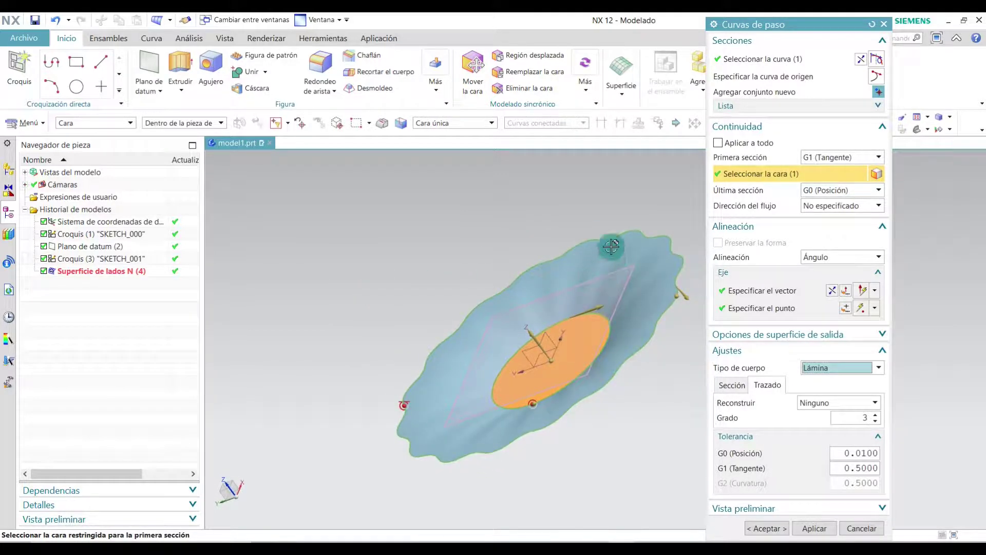
{"action": "mouse_move", "coordinate": [616, 388]}
{"action": "middle_mouse_down"}
{"action": "mouse_move", "coordinate": [591, 356]}
{"action": "mouse_move", "coordinate": [620, 383]}
{"action": "middle_mouse_up"}
{"action": "left_click", "coordinate": [767, 528]}
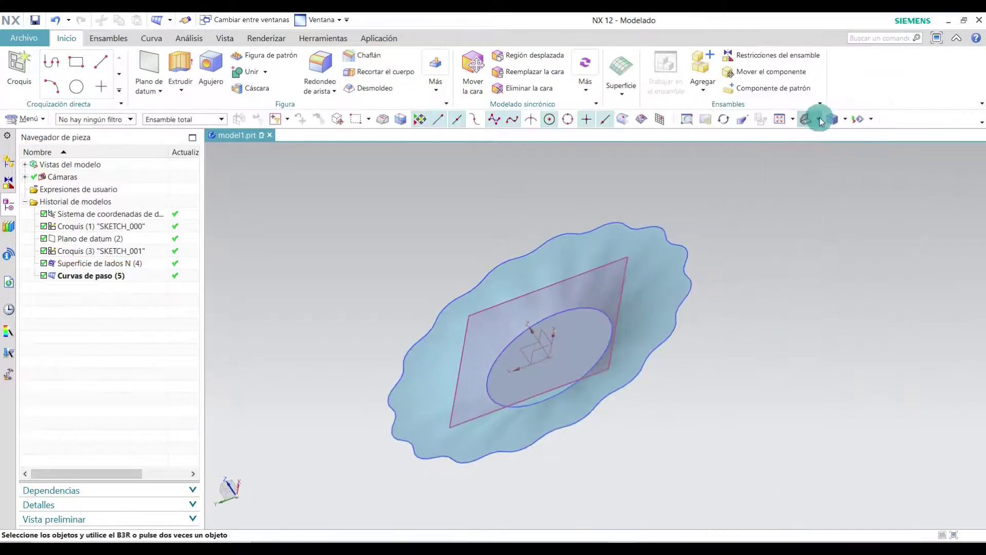
- Orient the model isometrically and hide the datum plane of the rim sketch
{"action": "left_click", "coordinate": [819, 120]}
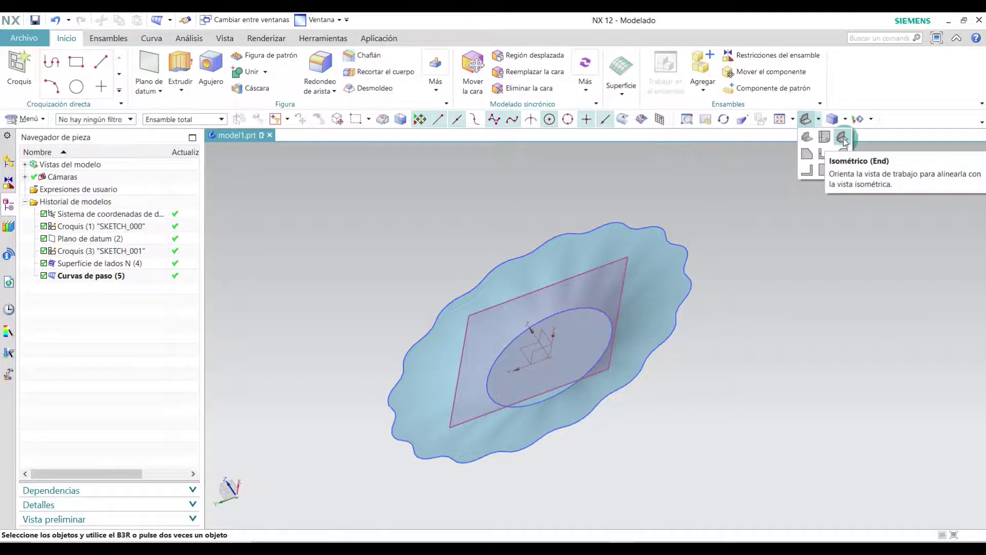
{"action": "left_click", "coordinate": [843, 138]}
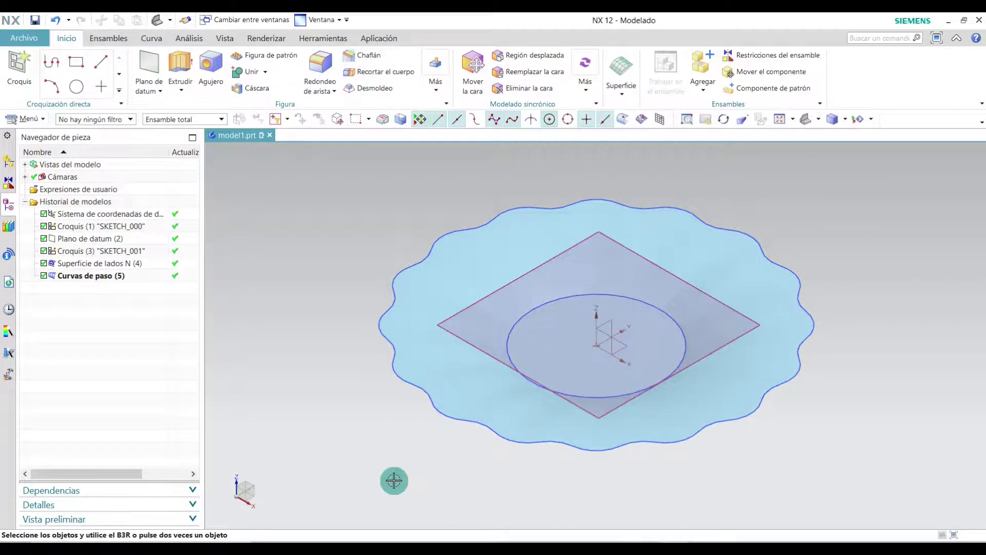
{"action": "middle_click_drag", "start_coordinate": [884, 456], "coordinate": [842, 453]}
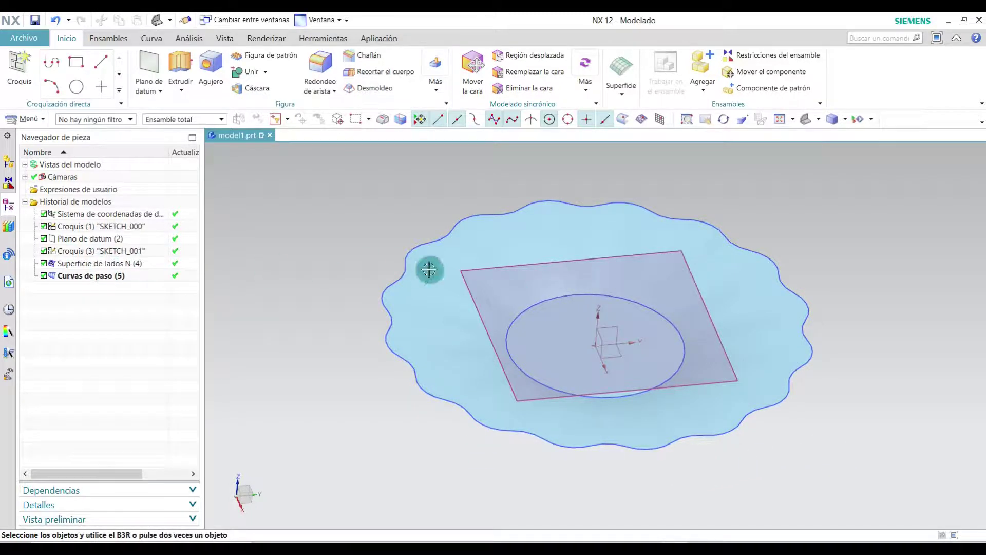
{"action": "right_click", "coordinate": [90, 244]}
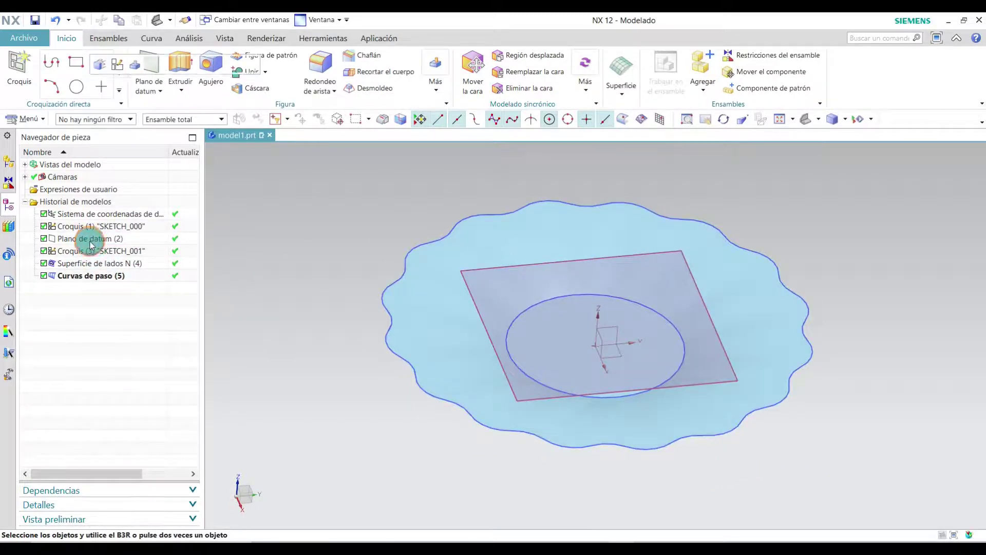
{"action": "left_click", "coordinate": [161, 92]}
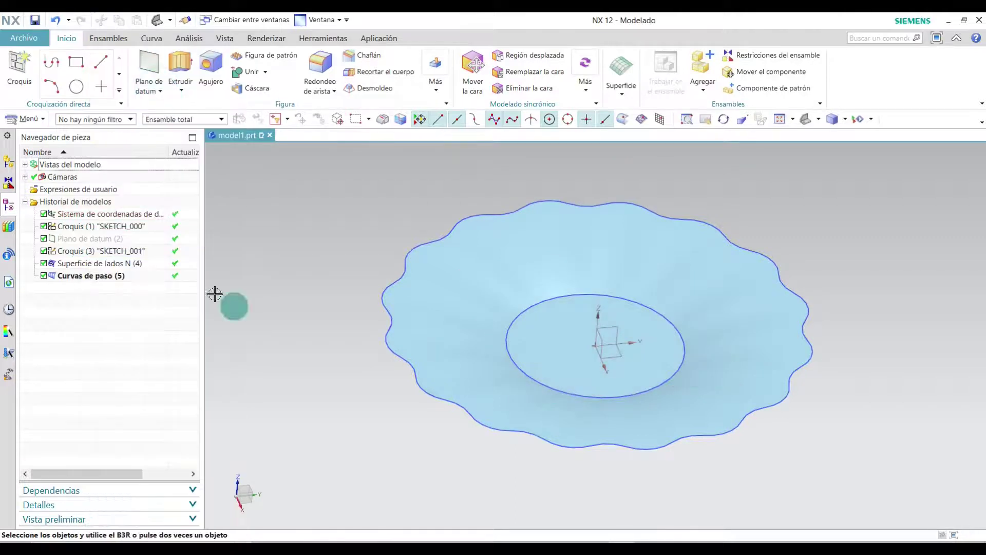
- Examine the plate's wavy wall and its transition into the circular base from several angles
{"action": "middle_click_drag", "start_coordinate": [760, 478], "coordinate": [750, 387]}
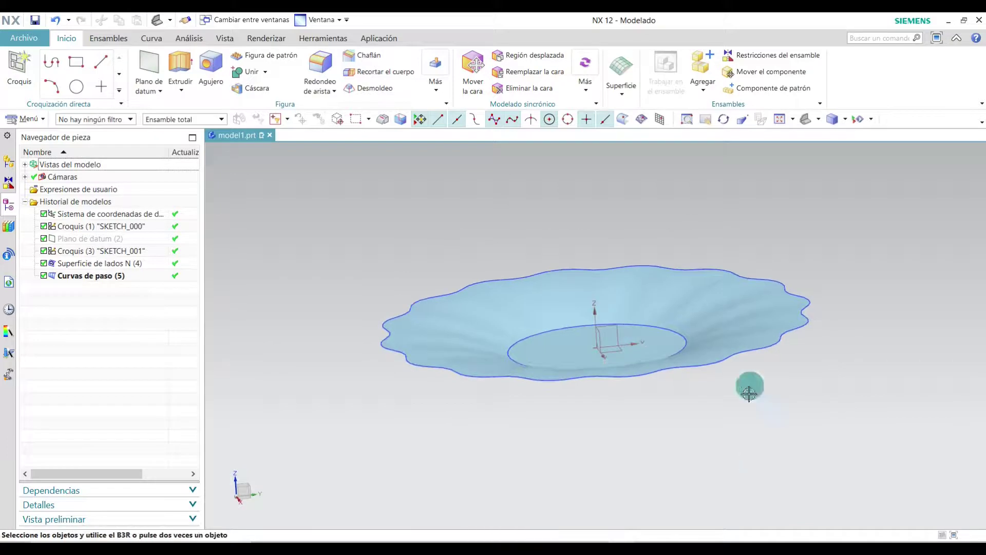
{"action": "scroll", "coordinate": [704, 291], "scroll_direction": "up", "scroll_amount": 3}
{"action": "mouse_move", "coordinate": [736, 295]}
{"action": "middle_mouse_down"}
{"action": "mouse_move", "coordinate": [678, 325]}
{"action": "mouse_move", "coordinate": [707, 374]}
{"action": "mouse_move", "coordinate": [700, 340]}
{"action": "middle_mouse_up"}
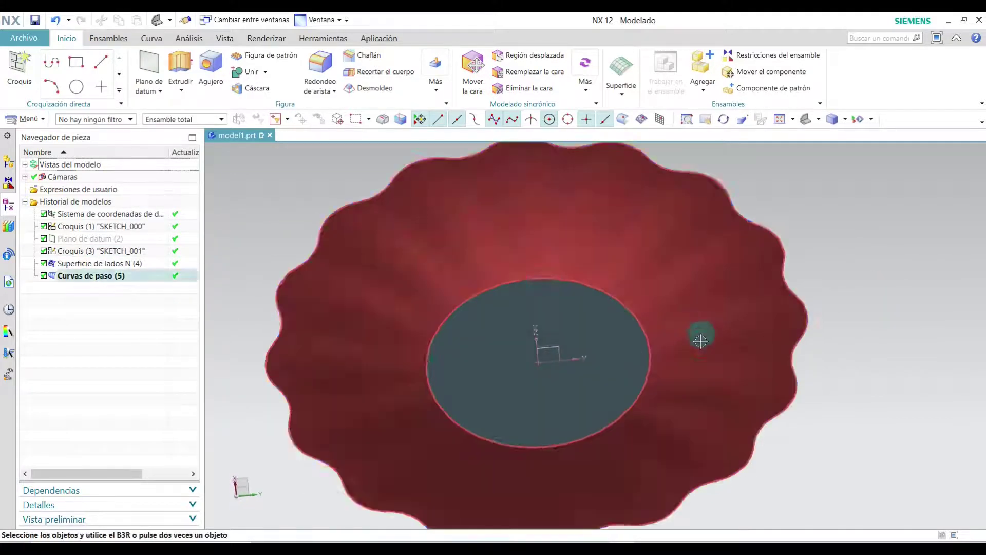
{"action": "scroll", "coordinate": [704, 390], "scroll_direction": "up", "scroll_amount": 1}
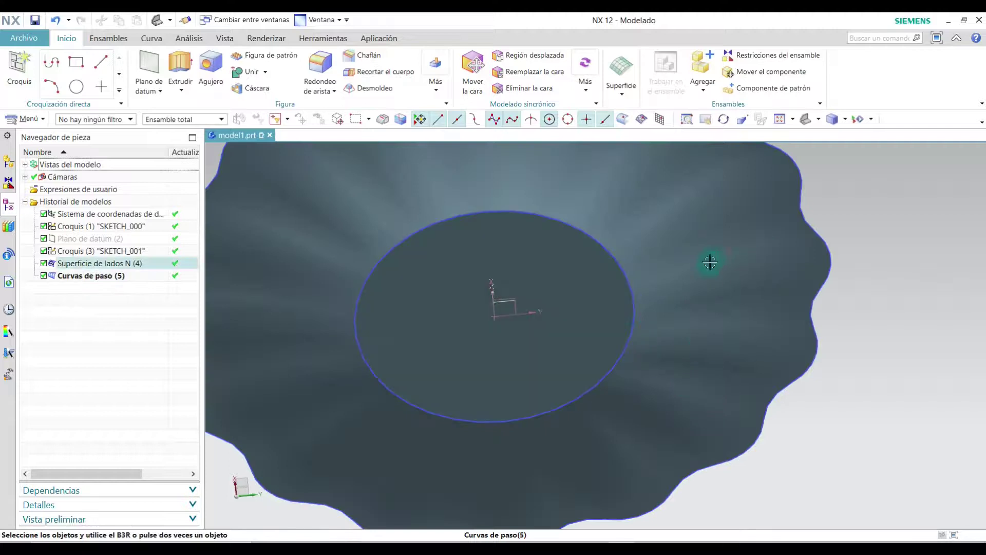
{"action": "scroll", "coordinate": [689, 349], "scroll_direction": "down", "scroll_amount": 2}
{"action": "middle_click_drag", "start_coordinate": [689, 348], "coordinate": [682, 322]}
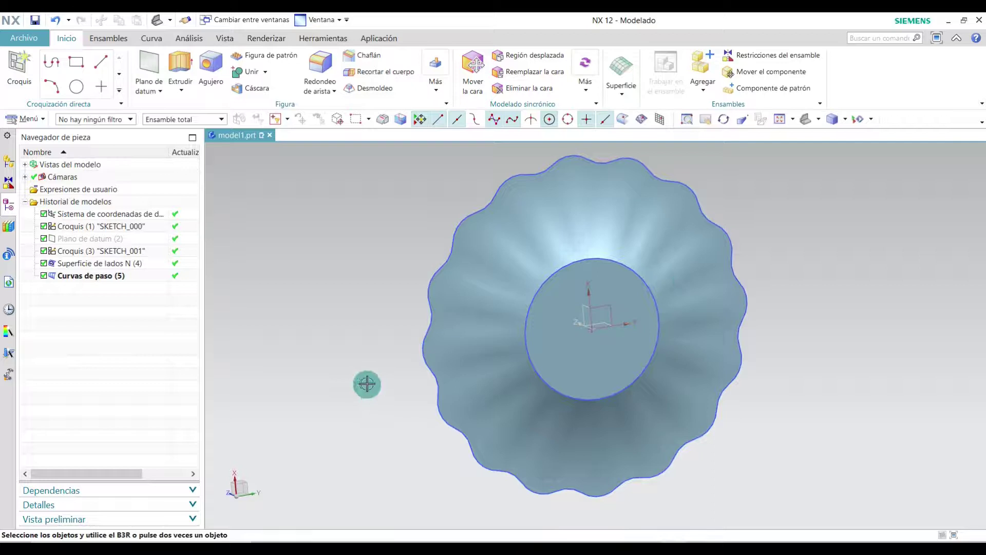
- Sew the sheet bodies together with type Lámina, using the circular base as target and the wavy wall as tool
{"action": "left_click", "coordinate": [30, 123]}
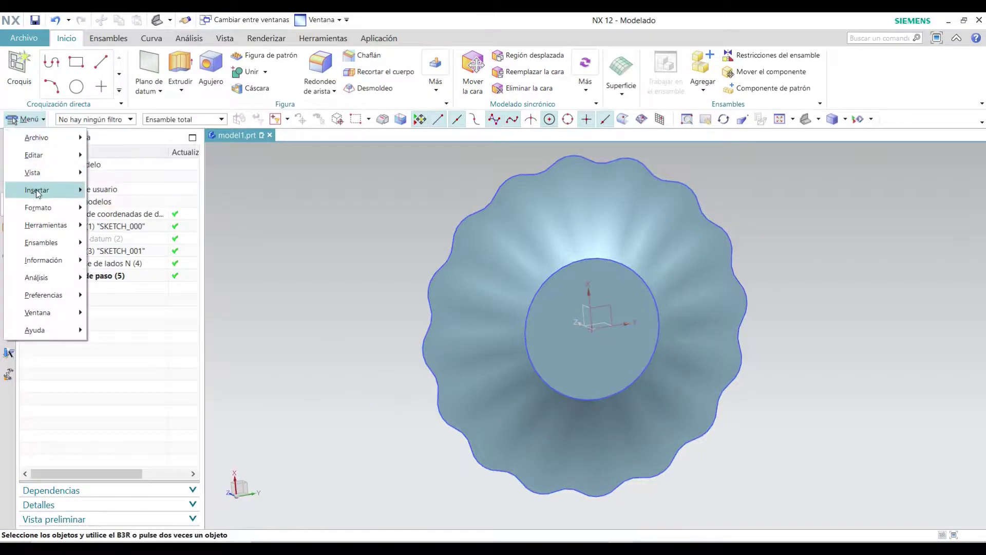
{"action": "mouse_move", "coordinate": [37, 192]}
{"action": "mouse_move", "coordinate": [122, 210]}
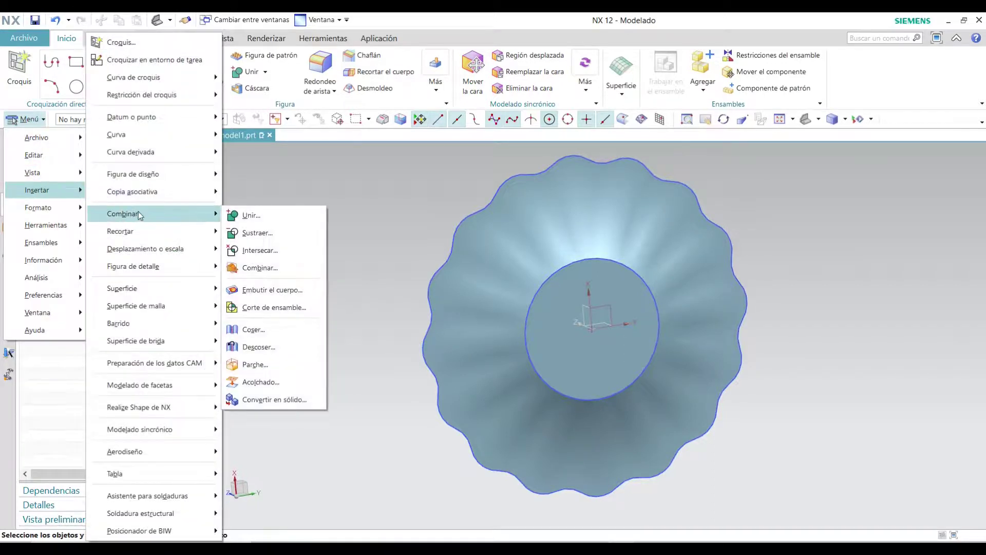
{"action": "left_click", "coordinate": [246, 331]}
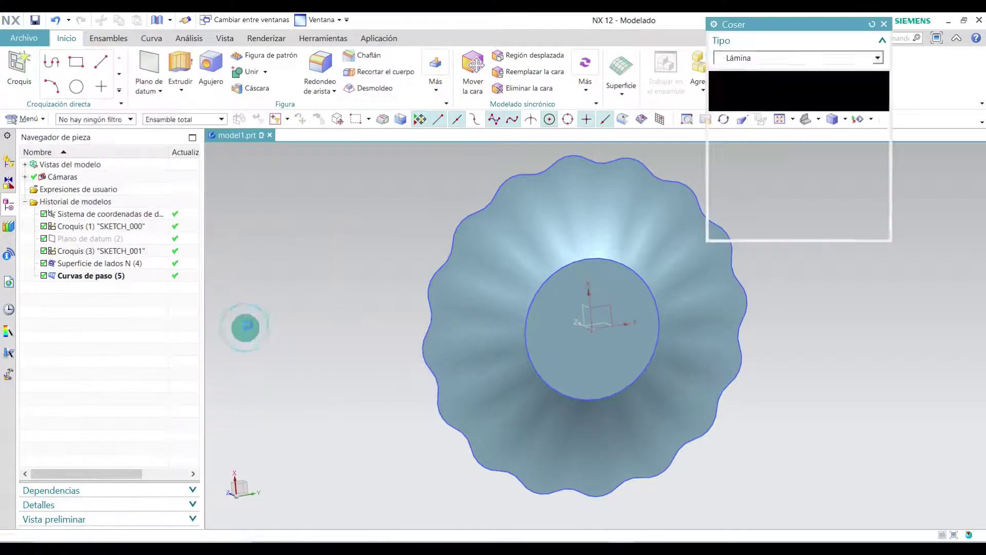
{"action": "left_click", "coordinate": [571, 370]}
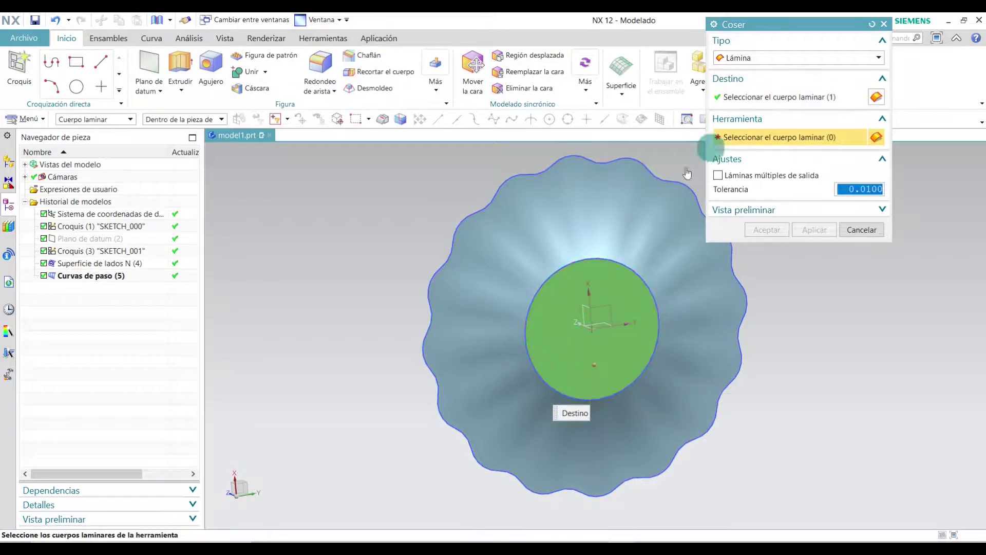
{"action": "left_click", "coordinate": [549, 227]}
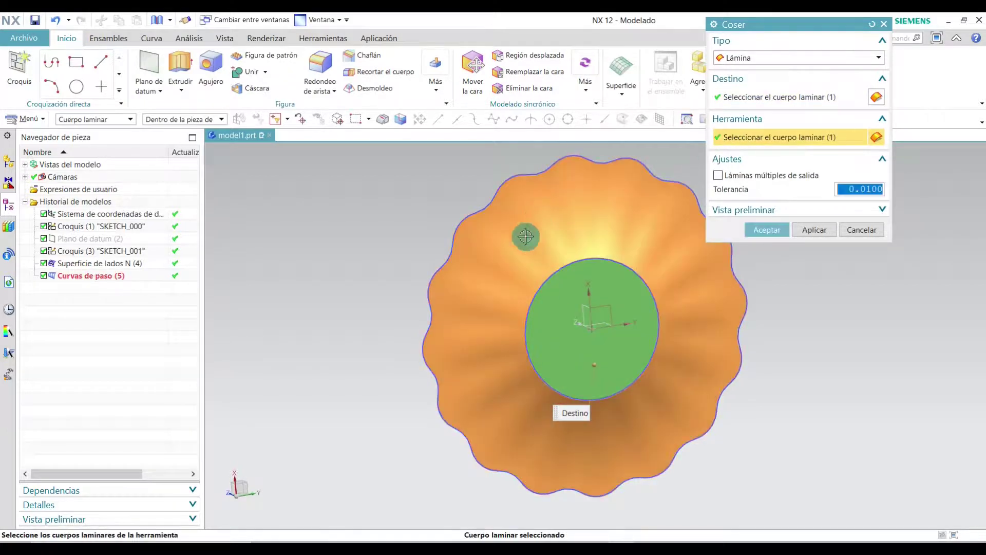
{"action": "left_click", "coordinate": [769, 230]}
- Examine the sewn plate's wavy wall and circular base from several angles and distances
{"action": "middle_click_drag", "start_coordinate": [705, 358], "coordinate": [720, 282]}
{"action": "scroll", "coordinate": [721, 283], "scroll_direction": "up", "scroll_amount": 3}
{"action": "scroll", "coordinate": [646, 269], "scroll_direction": "down", "scroll_amount": 3}
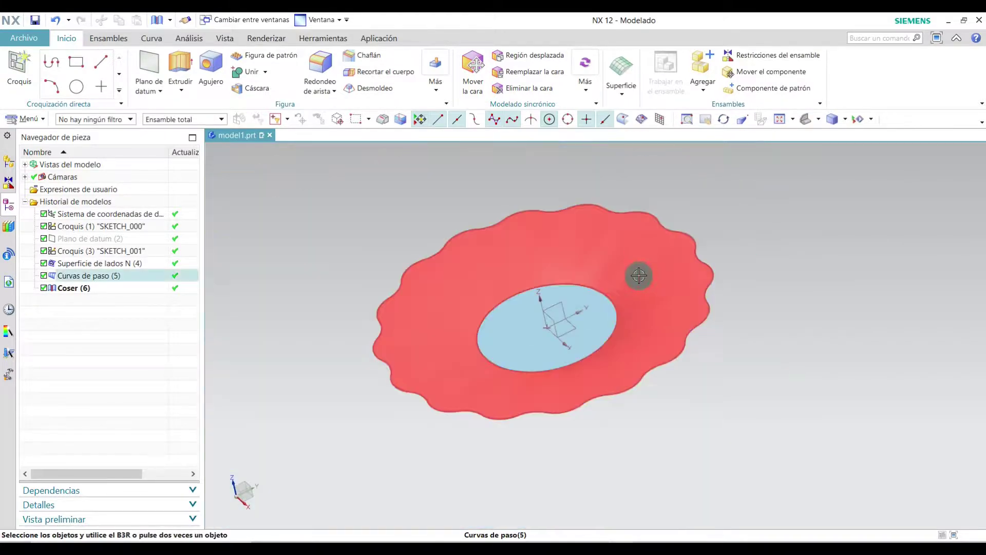
{"action": "scroll", "coordinate": [568, 275], "scroll_direction": "up", "scroll_amount": 3}
{"action": "middle_click_drag", "start_coordinate": [672, 262], "coordinate": [733, 282]}
{"action": "scroll", "coordinate": [733, 279], "scroll_direction": "down", "scroll_amount": 3}
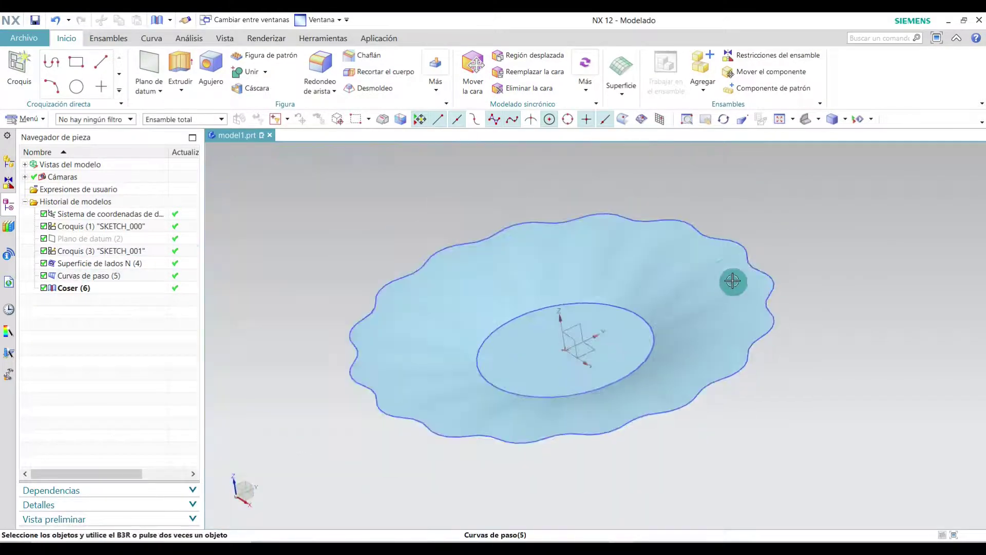
{"action": "scroll", "coordinate": [654, 315], "scroll_direction": "up", "scroll_amount": 5}
{"action": "scroll", "coordinate": [580, 352], "scroll_direction": "down", "scroll_amount": 3}
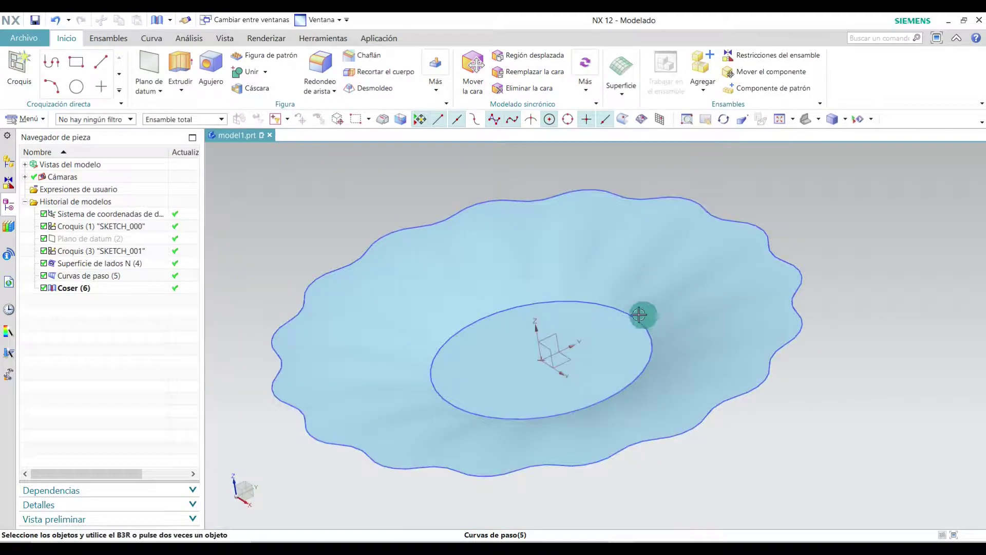
- Orient the plate isometrically and hide the datum coordinate system and the sketches SKETCH_000 and SKETCH_001
{"action": "left_click", "coordinate": [806, 120]}
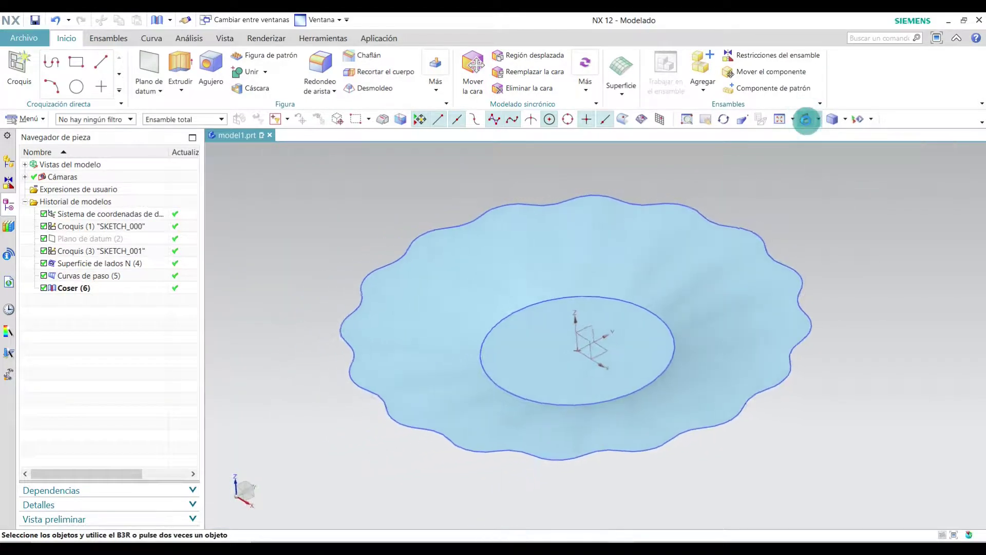
{"action": "right_click", "coordinate": [99, 219]}
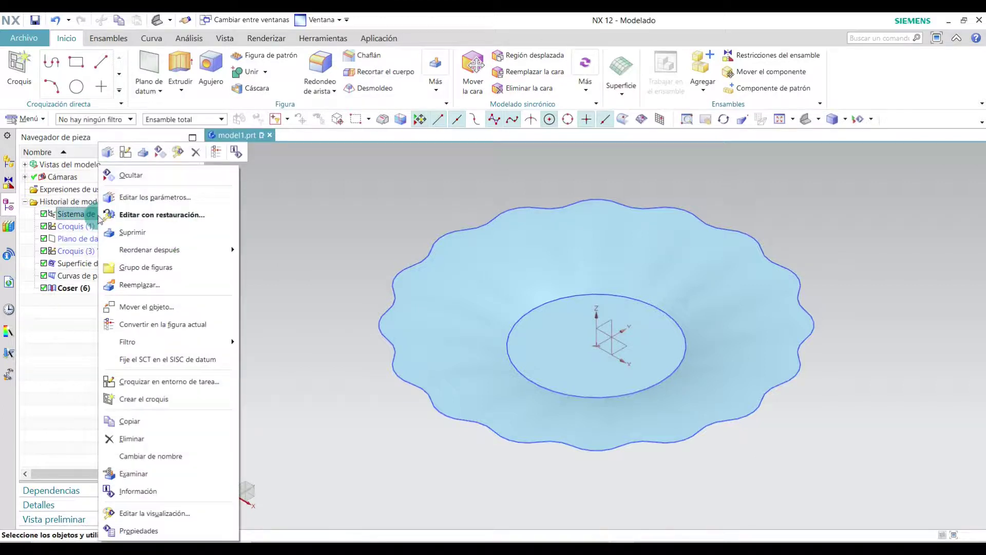
{"action": "left_click", "coordinate": [128, 176]}
{"action": "left_click", "coordinate": [92, 227]}
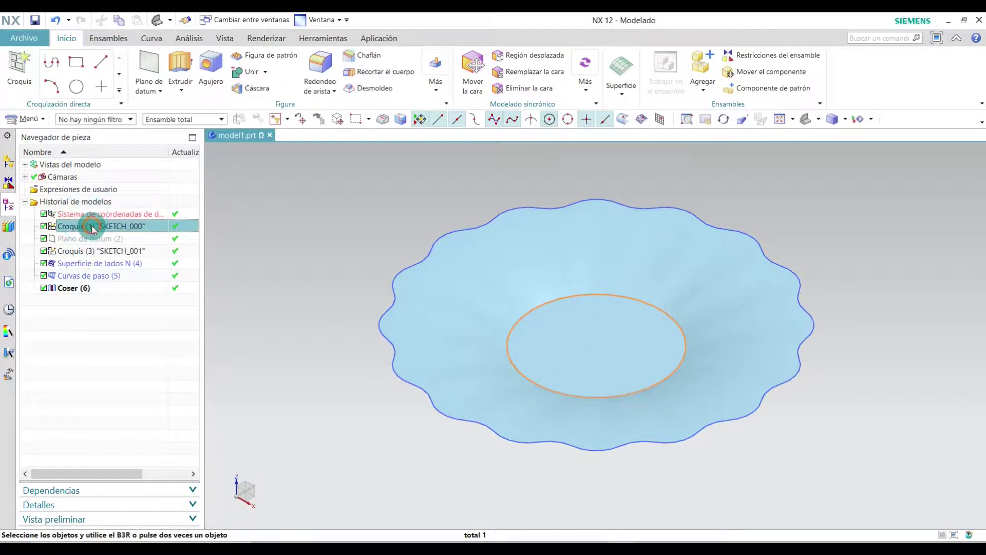
{"action": "right_click", "coordinate": [92, 228]}
{"action": "left_click", "coordinate": [128, 88]}
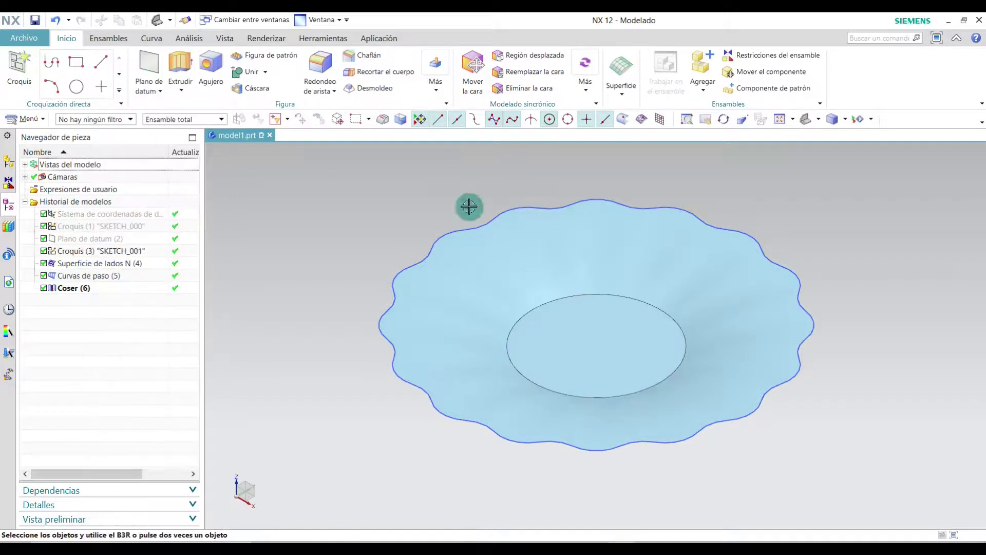
{"action": "right_click", "coordinate": [96, 251]}
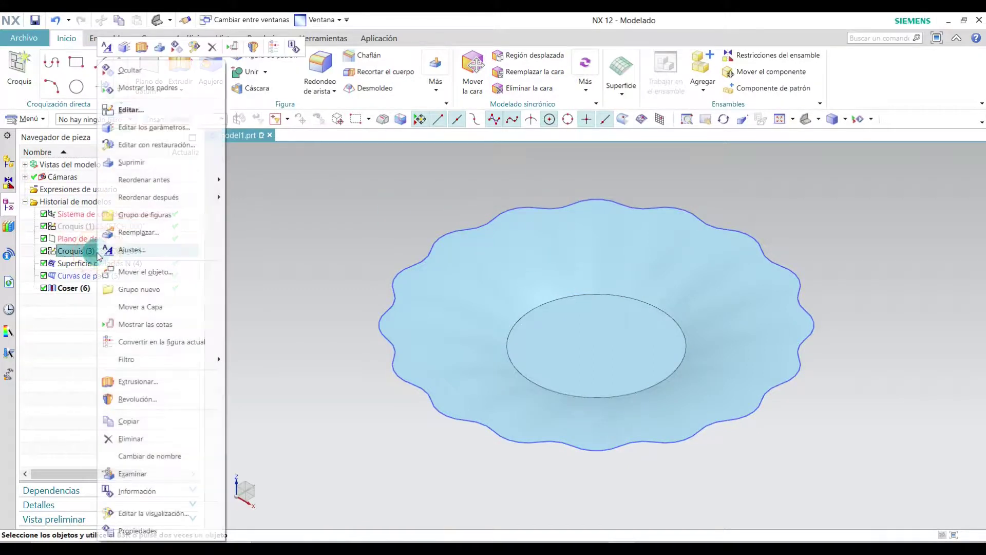
{"action": "left_click", "coordinate": [154, 77]}
- Inspect the plate's wall up close, restore the isometric view and compare the model with the reference drawing
{"action": "mouse_move", "coordinate": [598, 413]}
{"action": "middle_mouse_down"}
{"action": "mouse_move", "coordinate": [691, 410]}
{"action": "mouse_move", "coordinate": [671, 380]}
{"action": "mouse_move", "coordinate": [678, 390]}
{"action": "mouse_move", "coordinate": [741, 337]}
{"action": "mouse_move", "coordinate": [792, 385]}
{"action": "mouse_move", "coordinate": [786, 392]}
{"action": "mouse_move", "coordinate": [732, 259]}
{"action": "middle_mouse_up"}
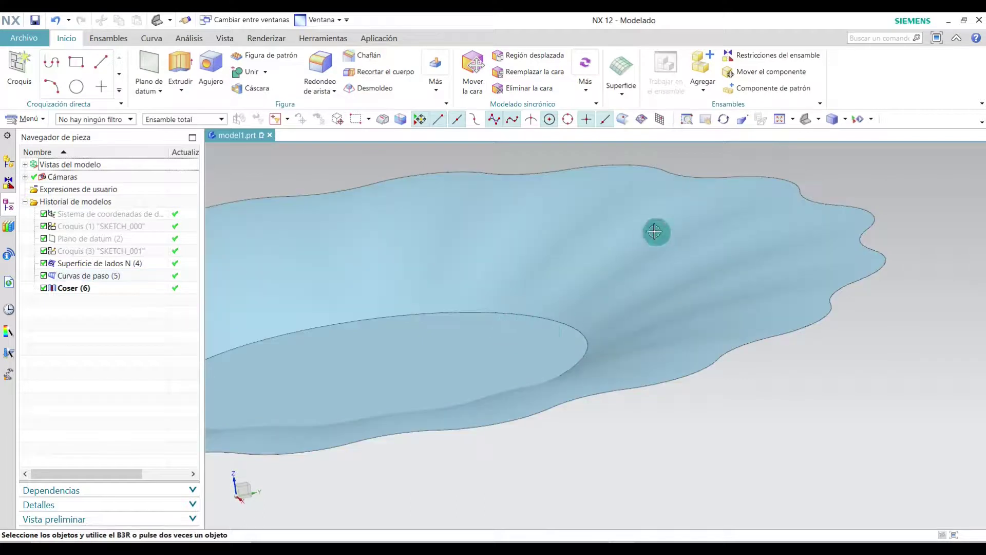
{"action": "left_click", "coordinate": [811, 119]}
{"action": "key", "text": "alt+Tab"}
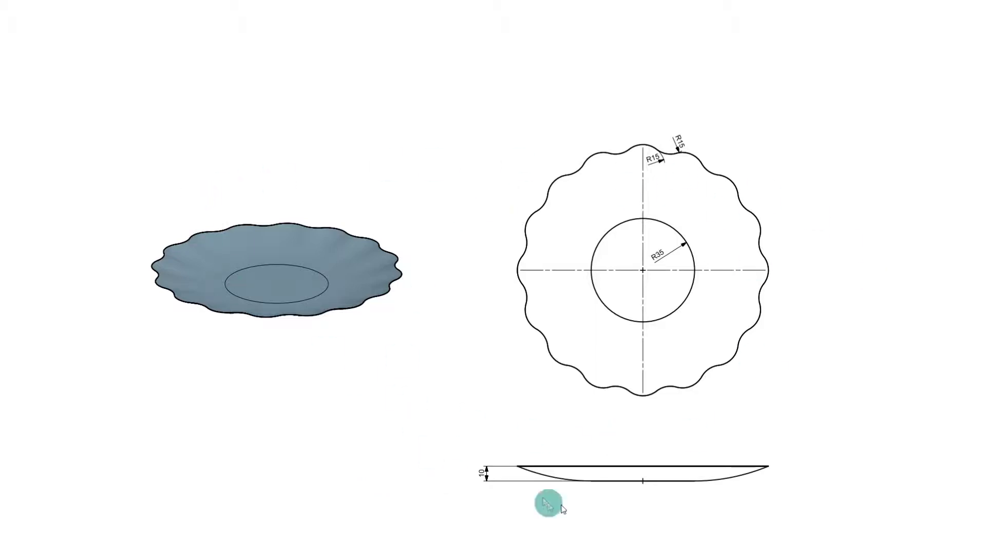
{"action": "key", "text": "alt+Tab"}
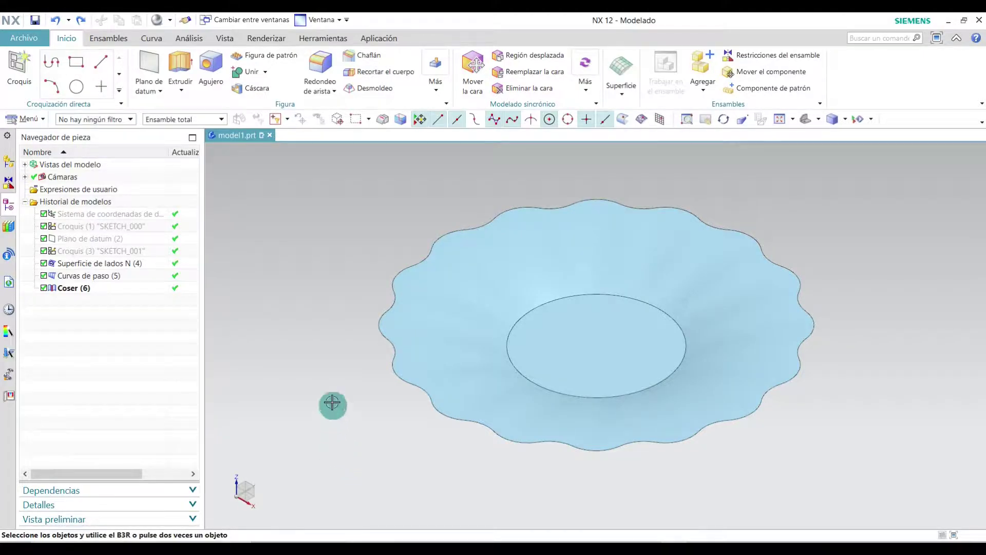
- Turn on realistic shading (Sombreado realista) and select the plate's wavy wall and circular base faces
{"action": "left_click", "coordinate": [226, 39]}
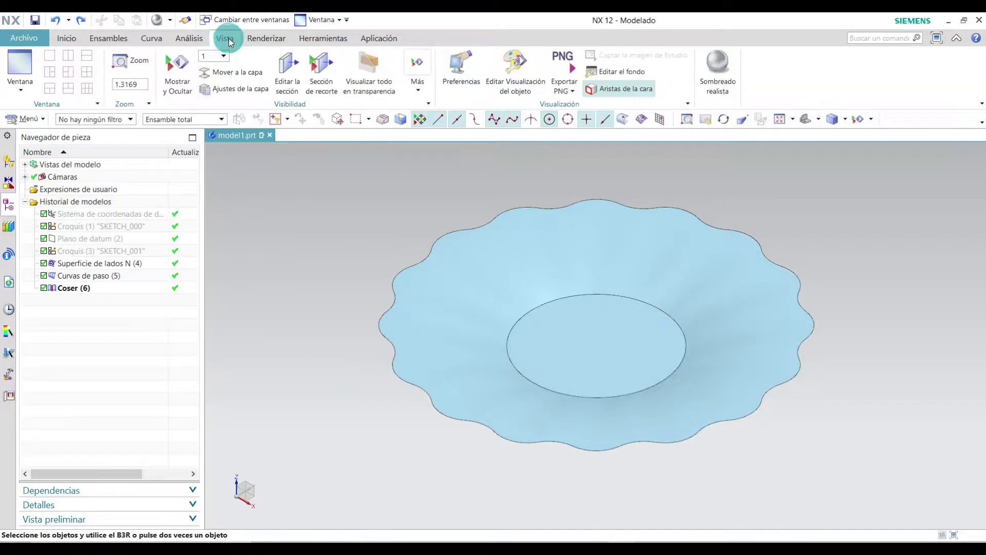
{"action": "left_click", "coordinate": [717, 85]}
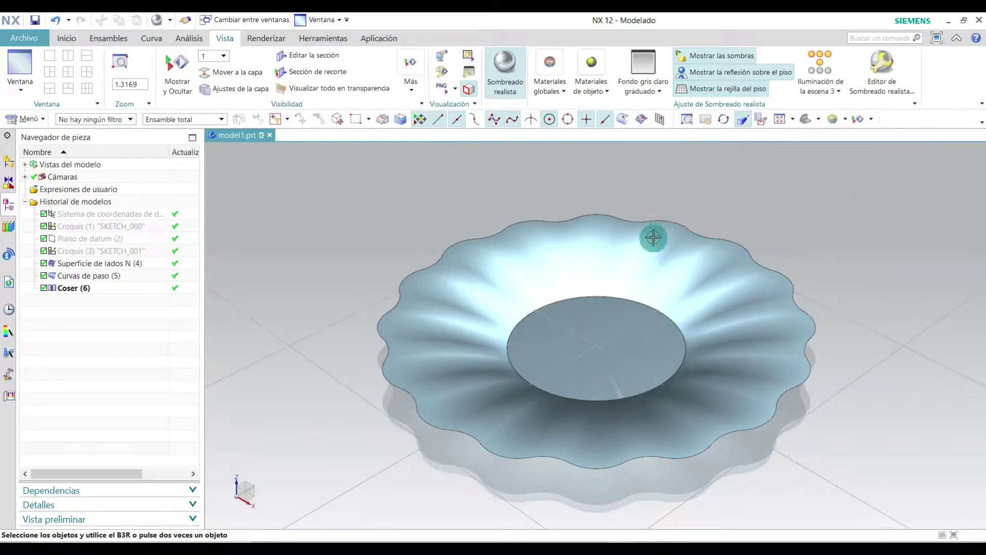
{"action": "left_click", "coordinate": [653, 237]}
{"action": "left_click", "coordinate": [606, 374]}
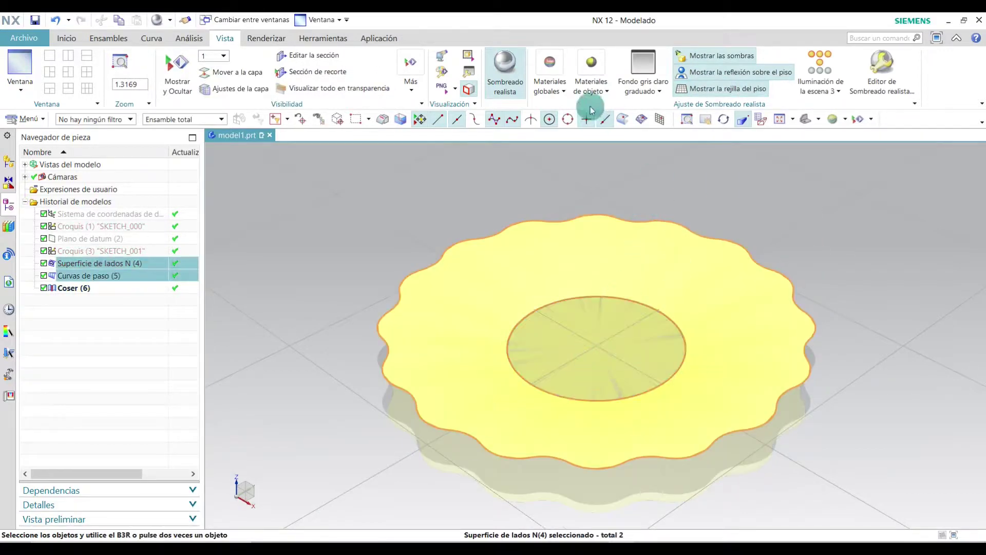